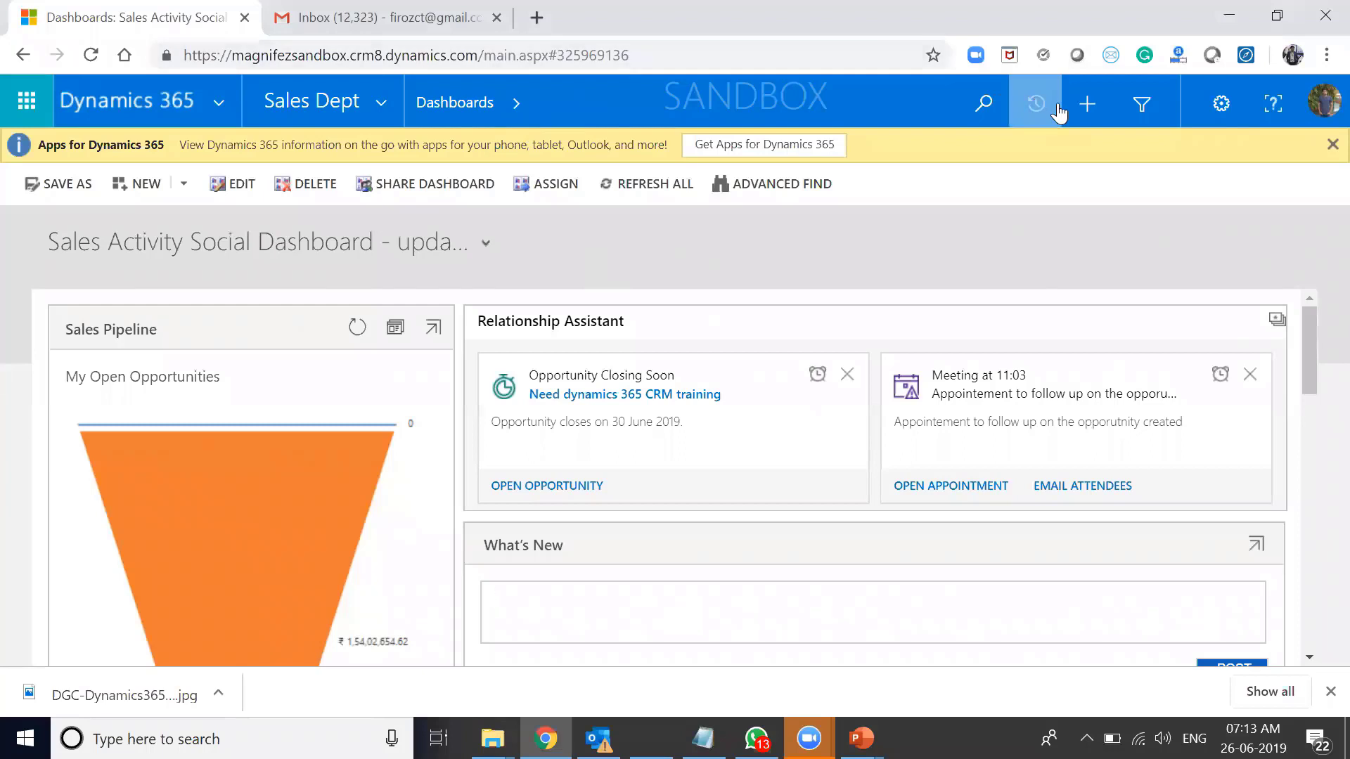
Open the recent opportunity "Interest to test the product" and duplicate the browser tab, dismissing the pending email warning in the copy
{"action": "left_click", "coordinate": [1037, 104]}
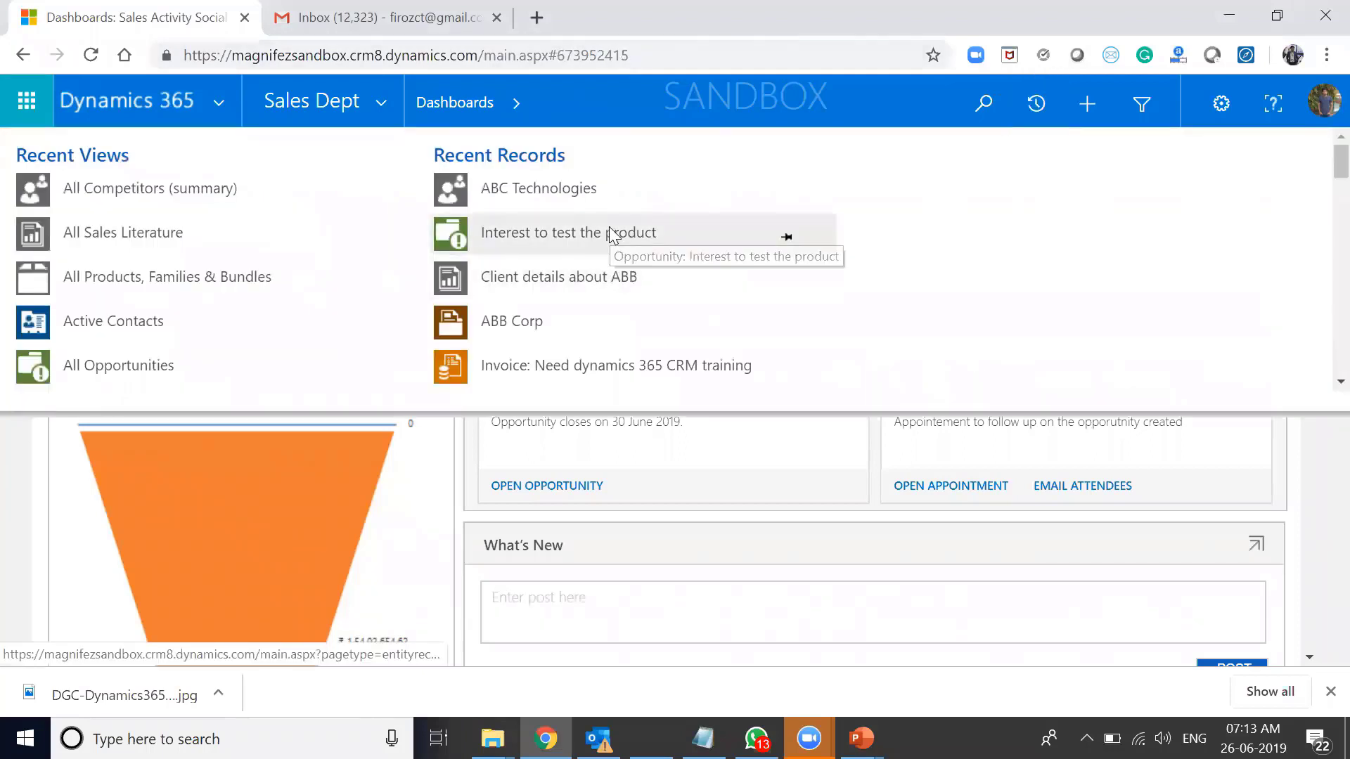
{"action": "left_click", "coordinate": [610, 233]}
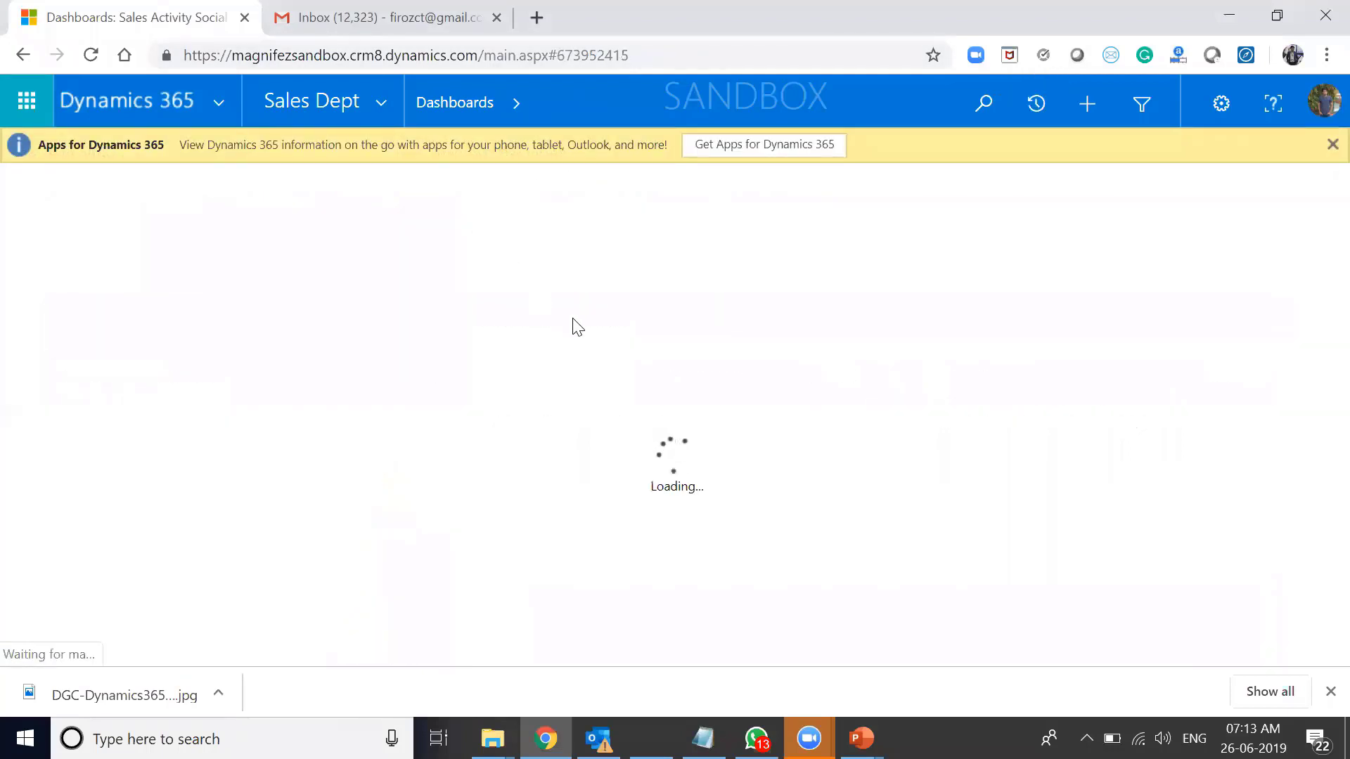
{"action": "right_click", "coordinate": [184, 28]}
{"action": "left_click", "coordinate": [241, 111]}
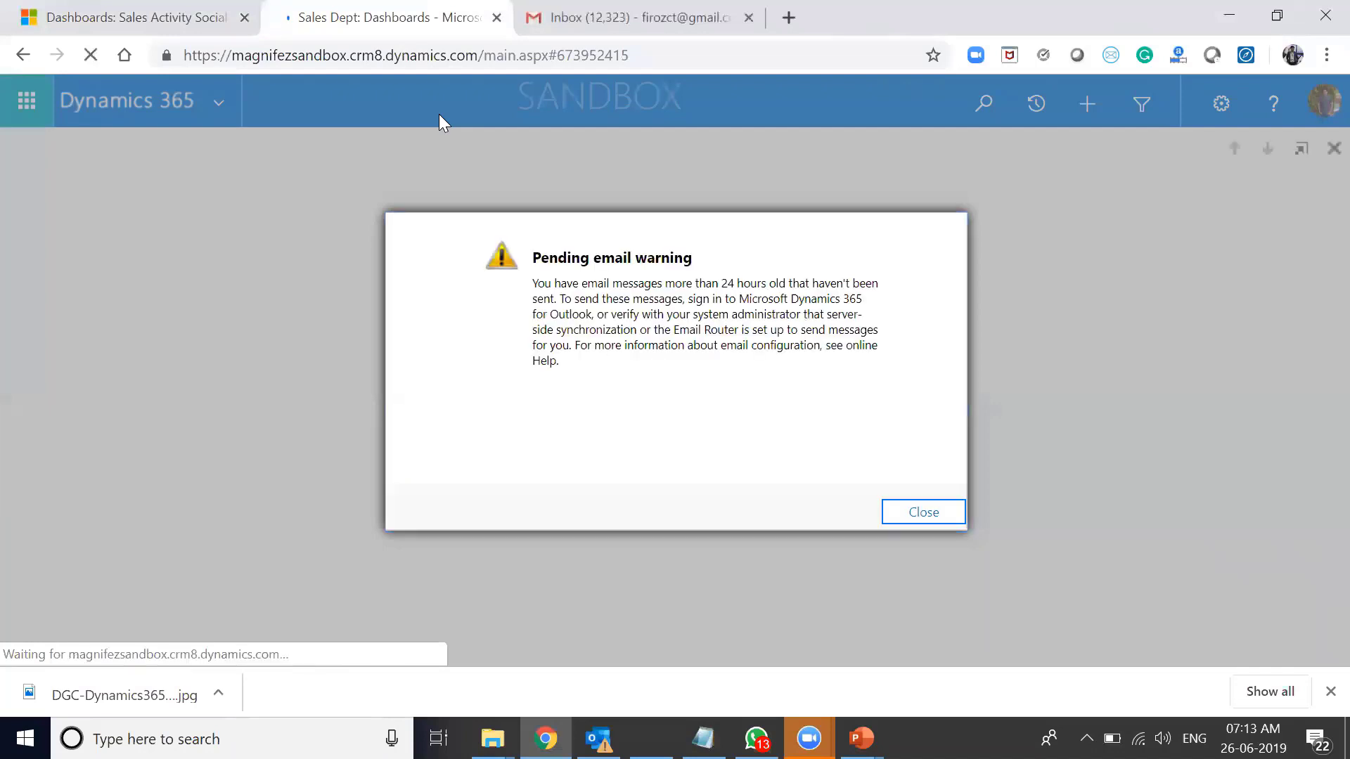
{"action": "left_click", "coordinate": [903, 517]}
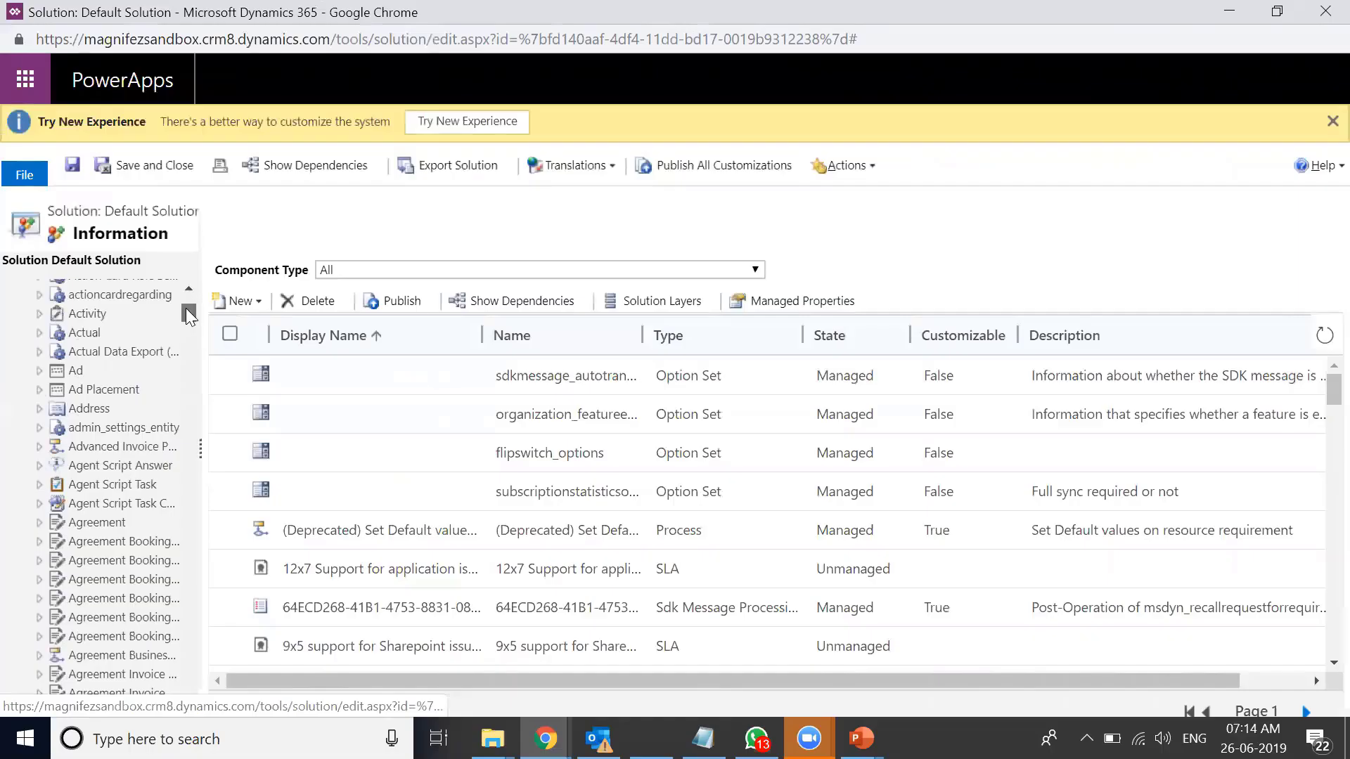
Open the Case entity in the Default Solution, examine its general definition settings including the business process flows option, and close the solution window
{"action": "left_click_drag", "start_coordinate": [185, 308], "coordinate": [180, 354]}
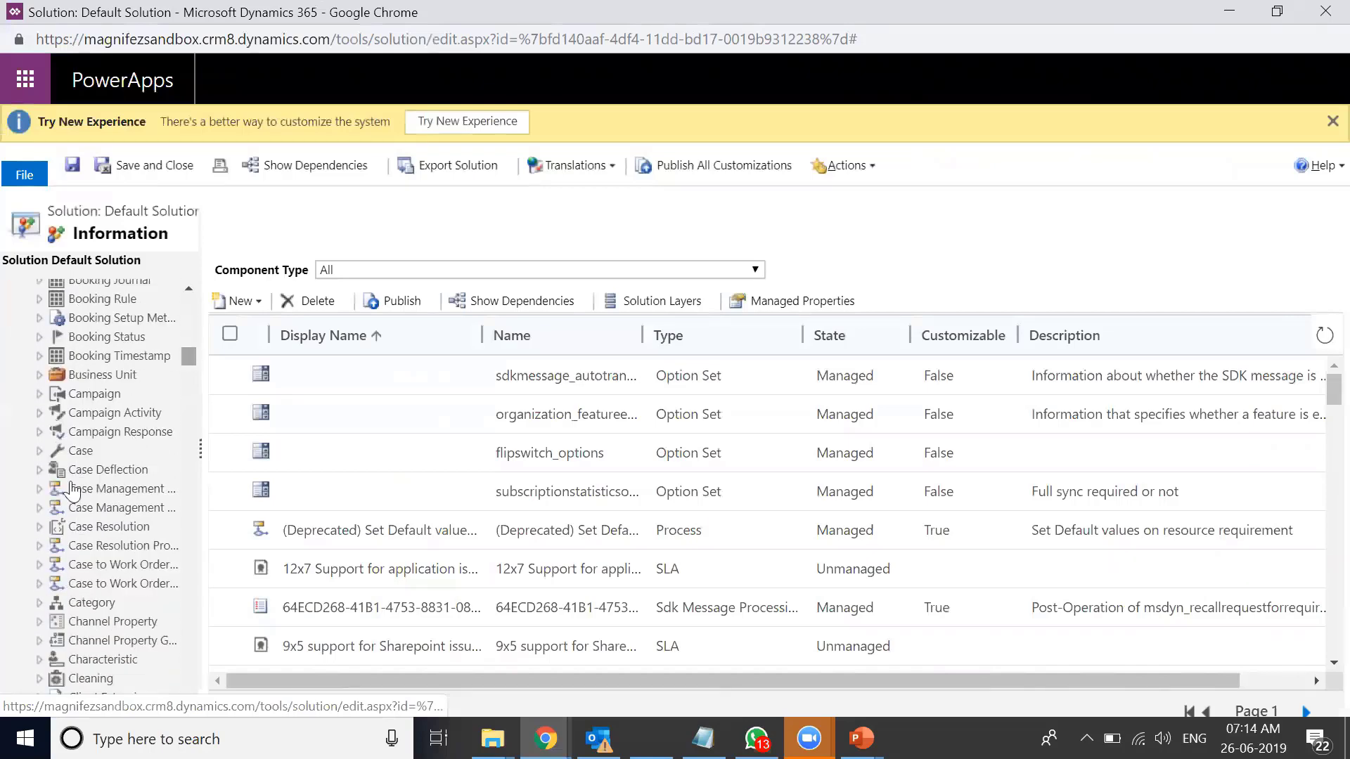
{"action": "left_click", "coordinate": [42, 451]}
{"action": "left_click", "coordinate": [108, 483]}
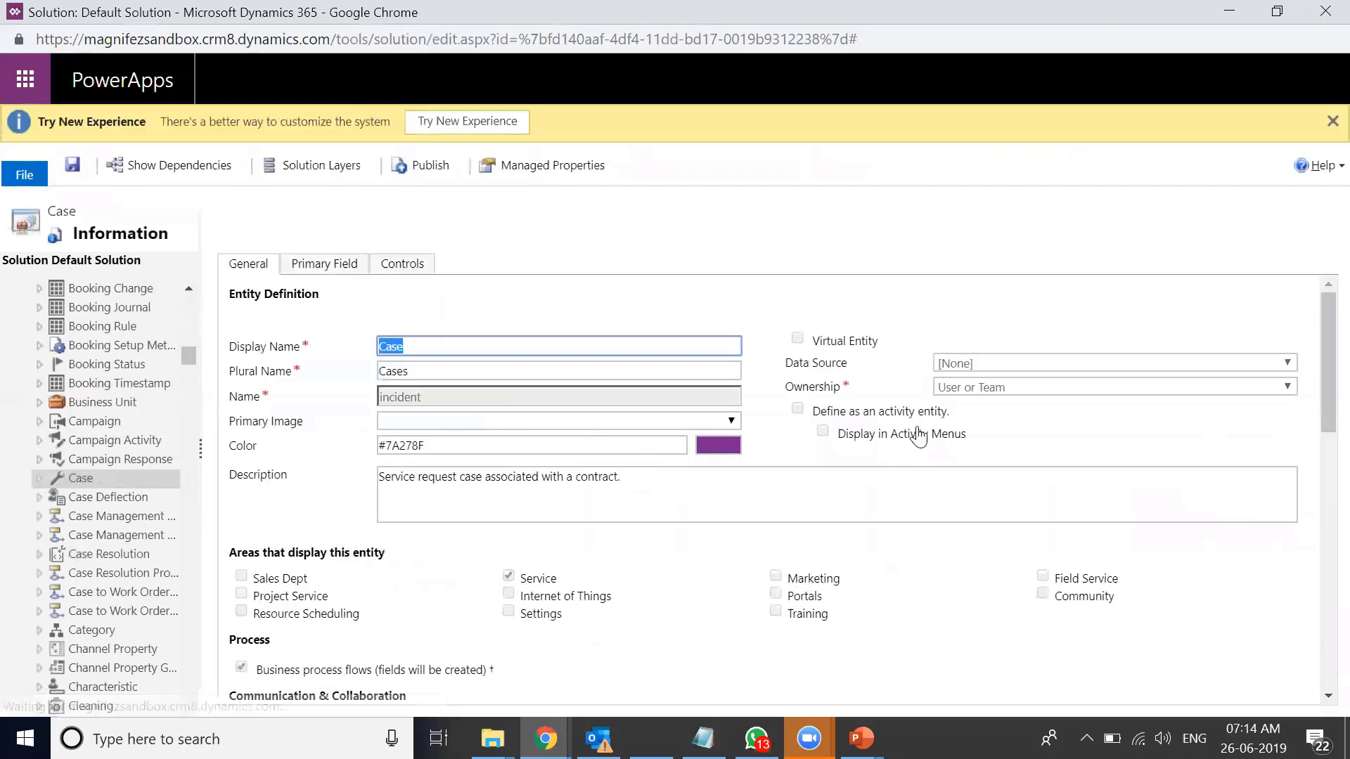
{"action": "scroll", "coordinate": [281, 524], "scroll_direction": "down", "scroll_amount": 2}
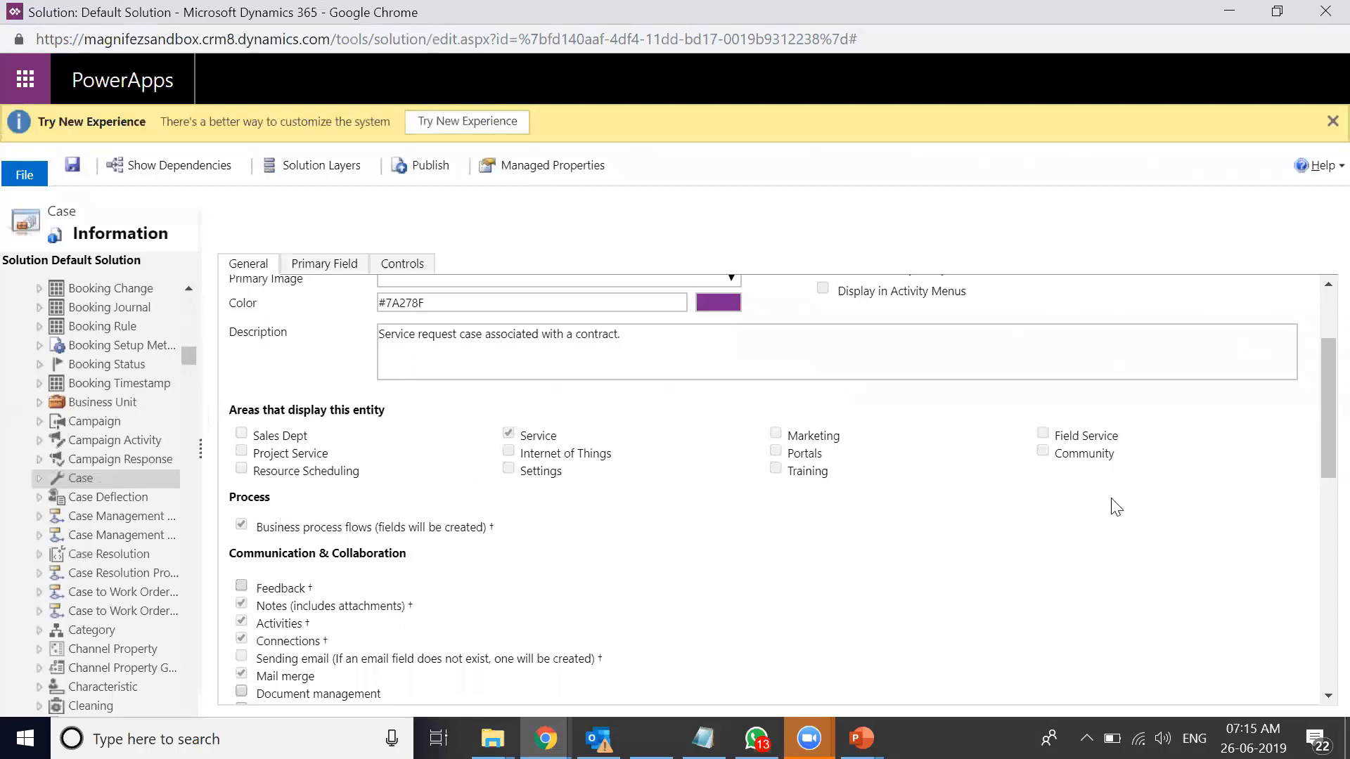
{"action": "left_click_drag", "start_coordinate": [1320, 392], "coordinate": [1317, 373]}
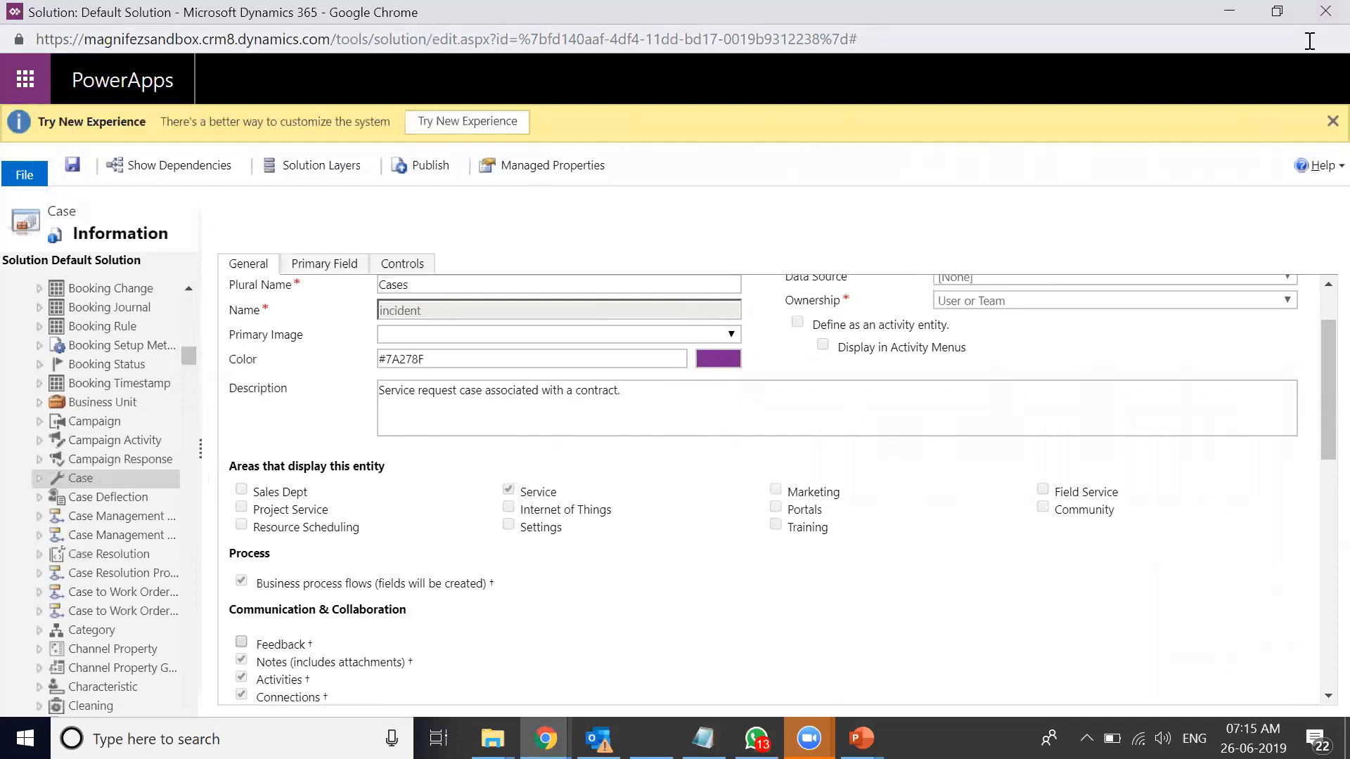
{"action": "left_click", "coordinate": [1322, 16]}
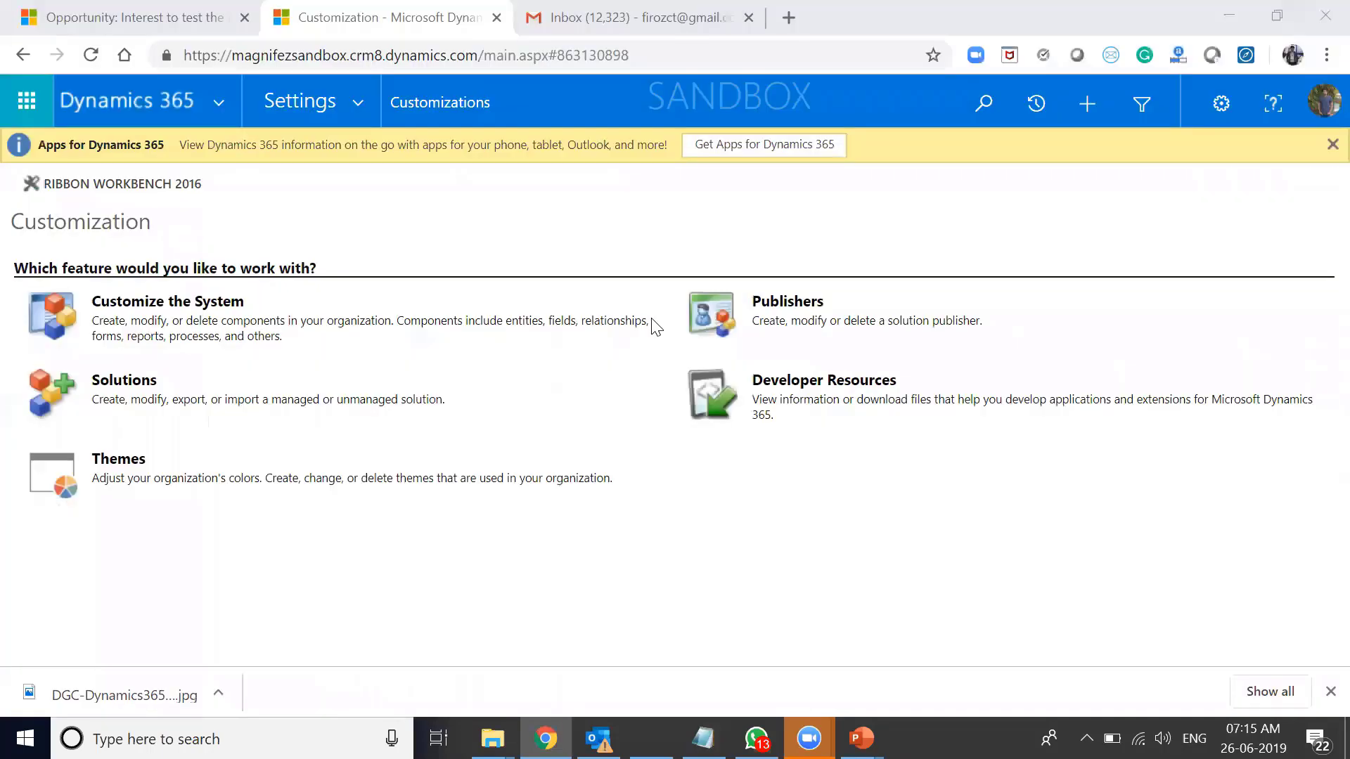
Return to the opportunity "Interest to test the product" and bring up the options for switching its process
{"action": "left_click", "coordinate": [65, 5]}
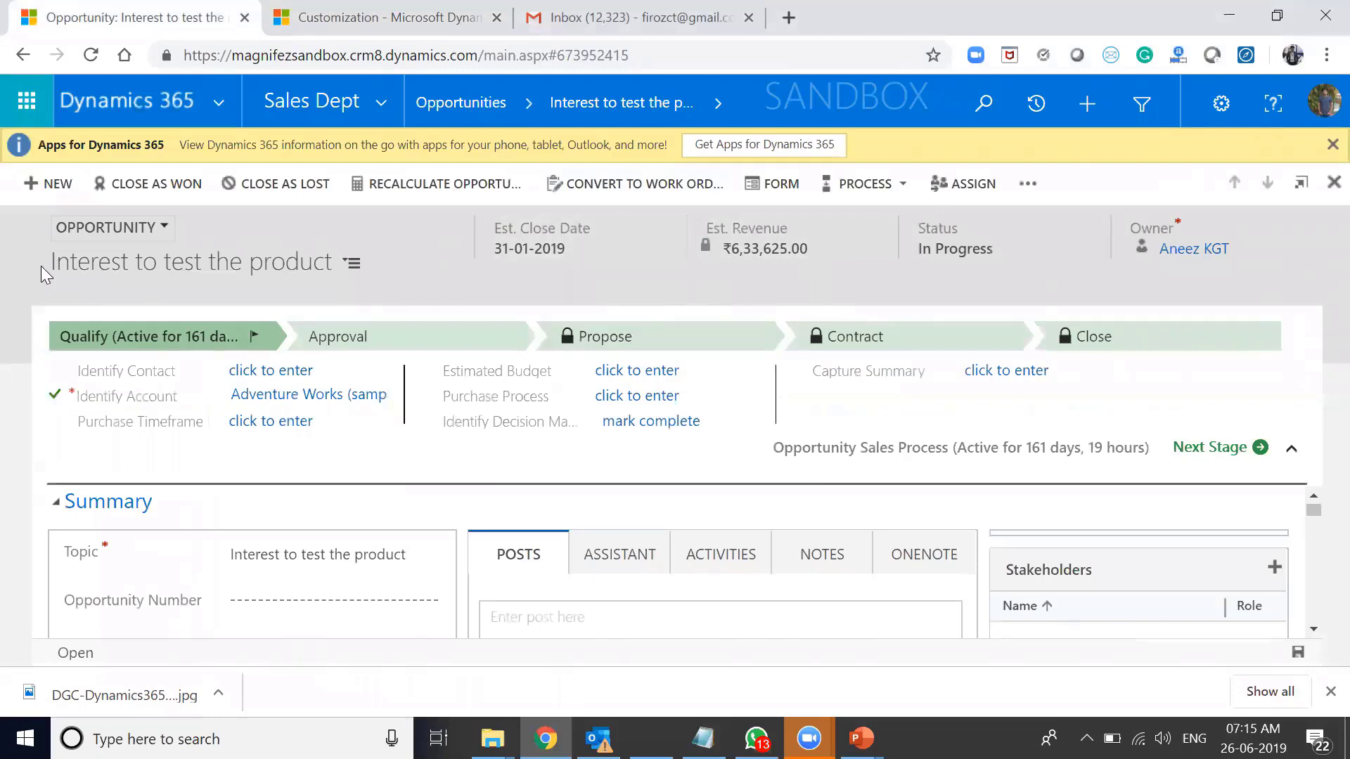
{"action": "left_click", "coordinate": [900, 185]}
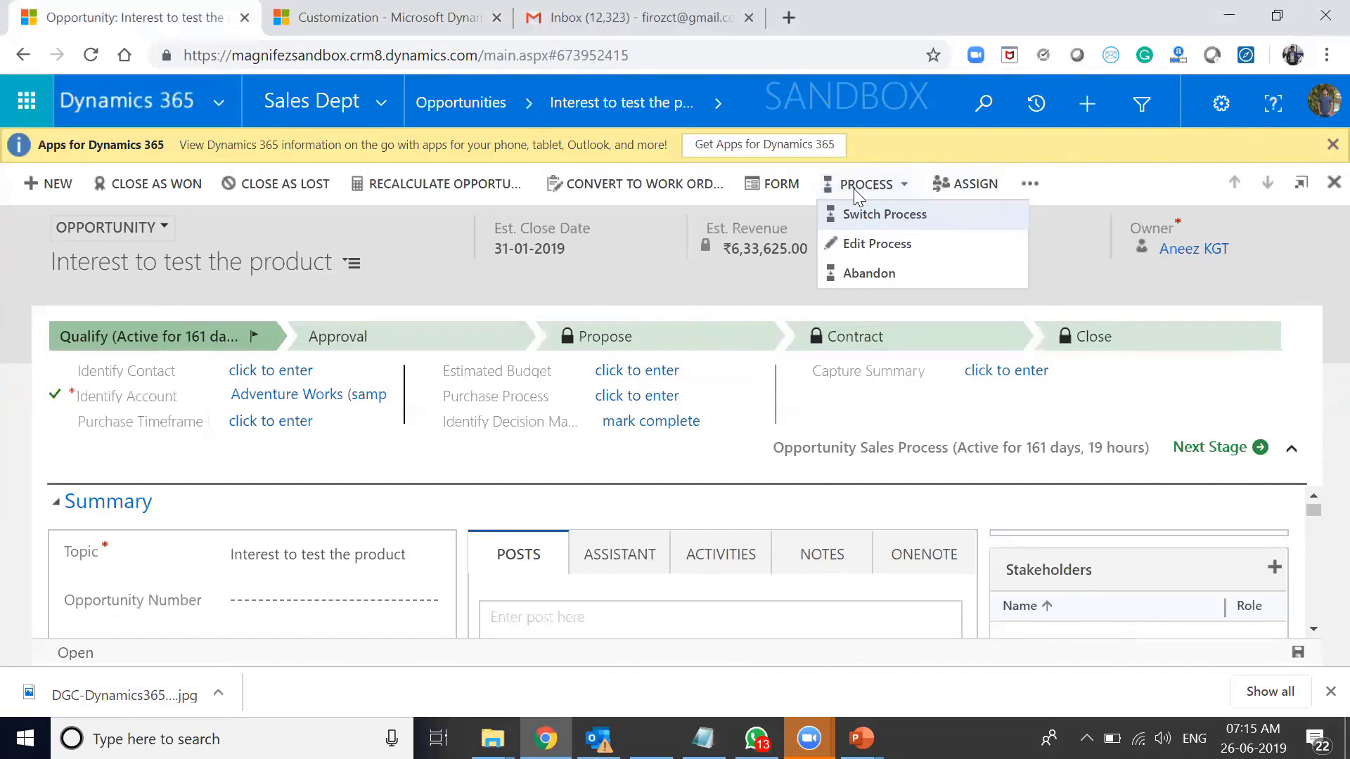
{"action": "left_click", "coordinate": [893, 214]}
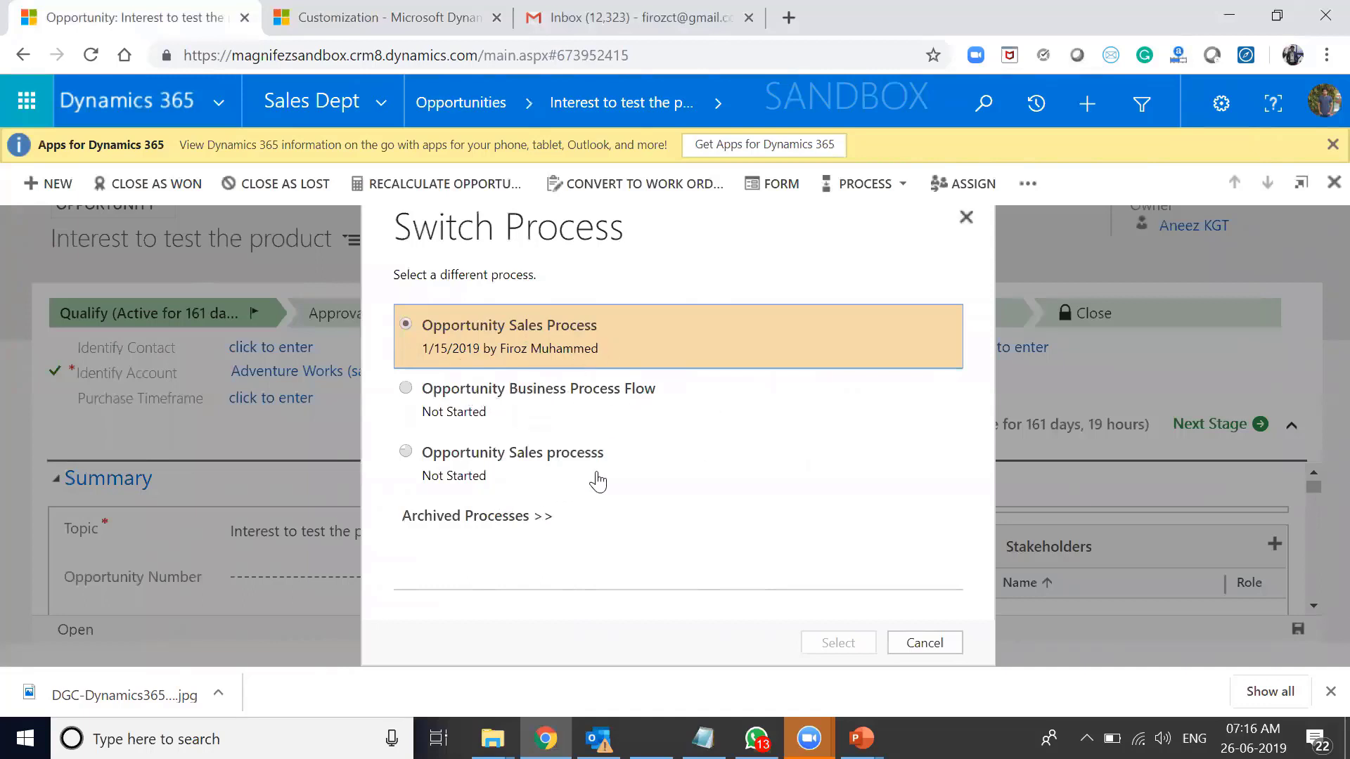
Check the opportunity's archived processes and return to the list of available processes
{"action": "left_click", "coordinate": [520, 516]}
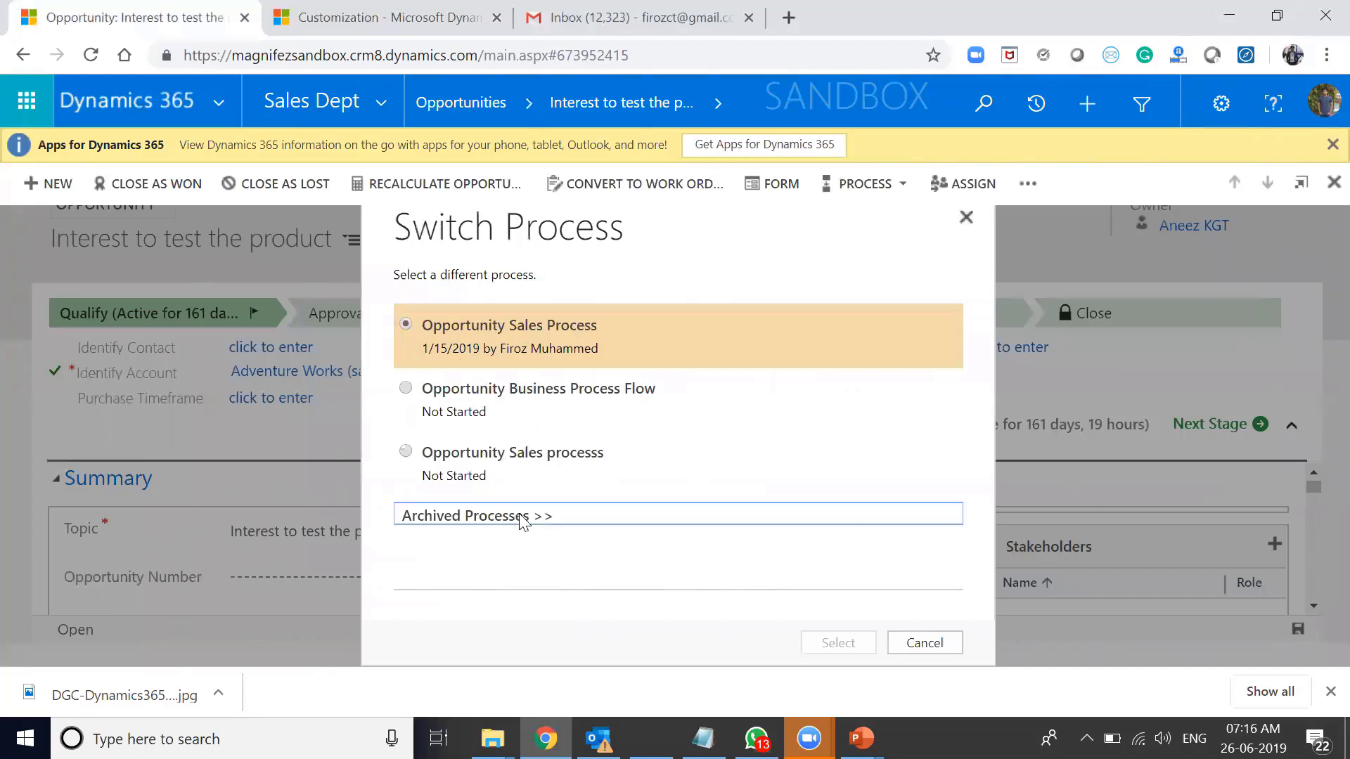
{"action": "left_click", "coordinate": [836, 641]}
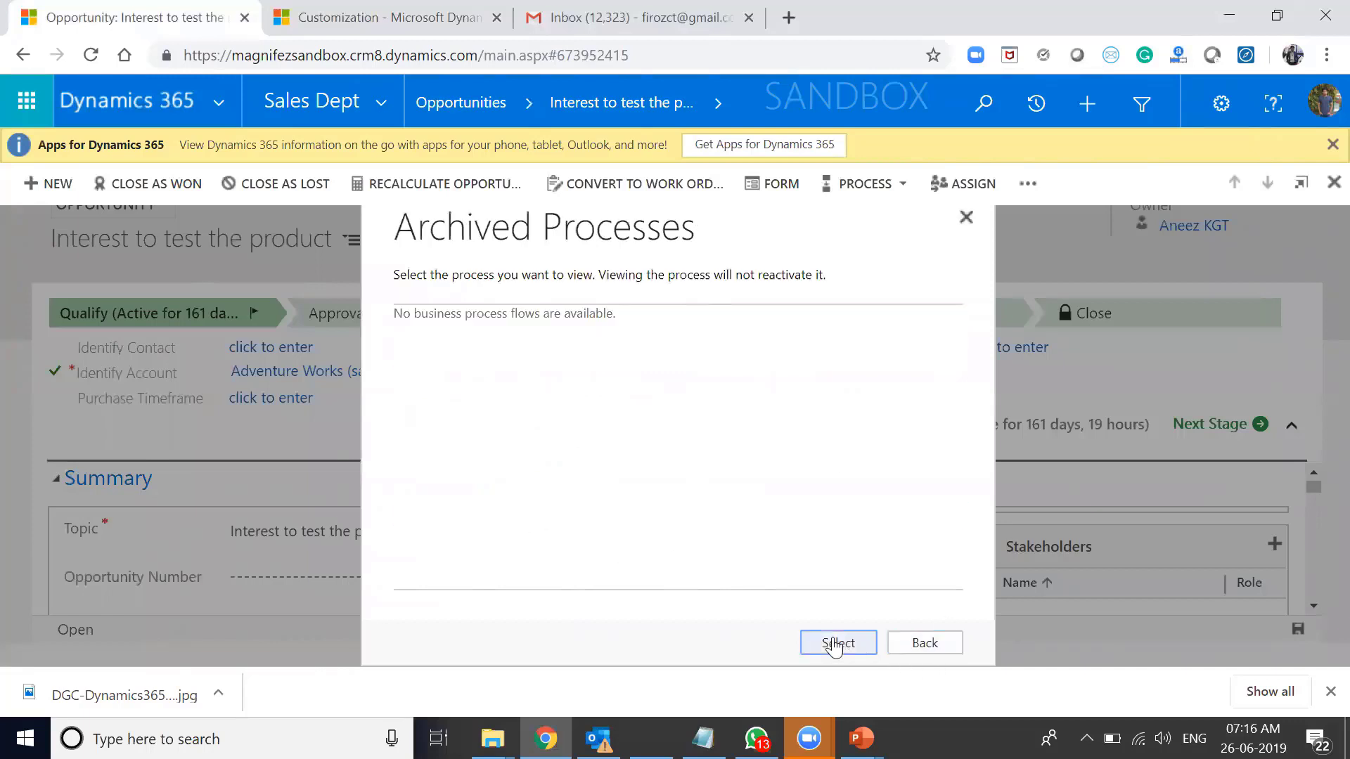
{"action": "left_click", "coordinate": [856, 652]}
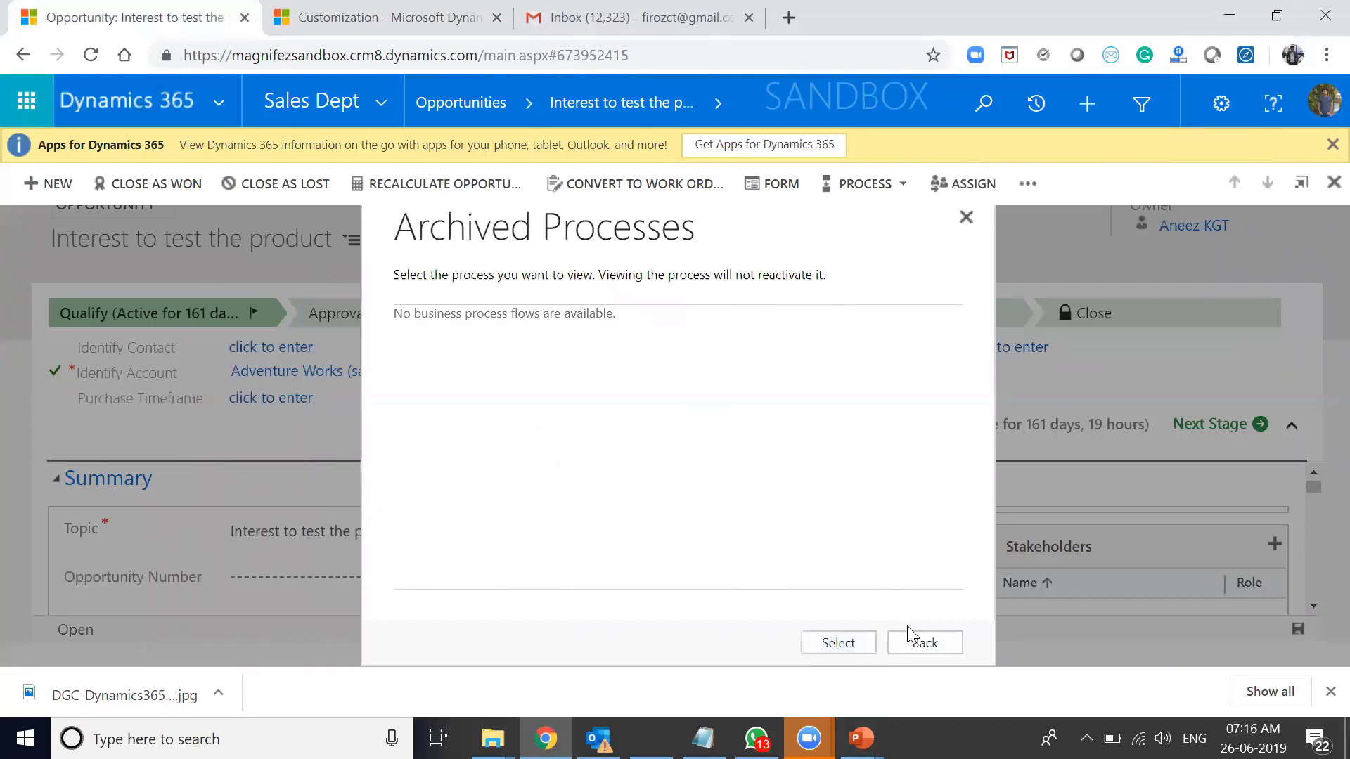
{"action": "left_click", "coordinate": [921, 644]}
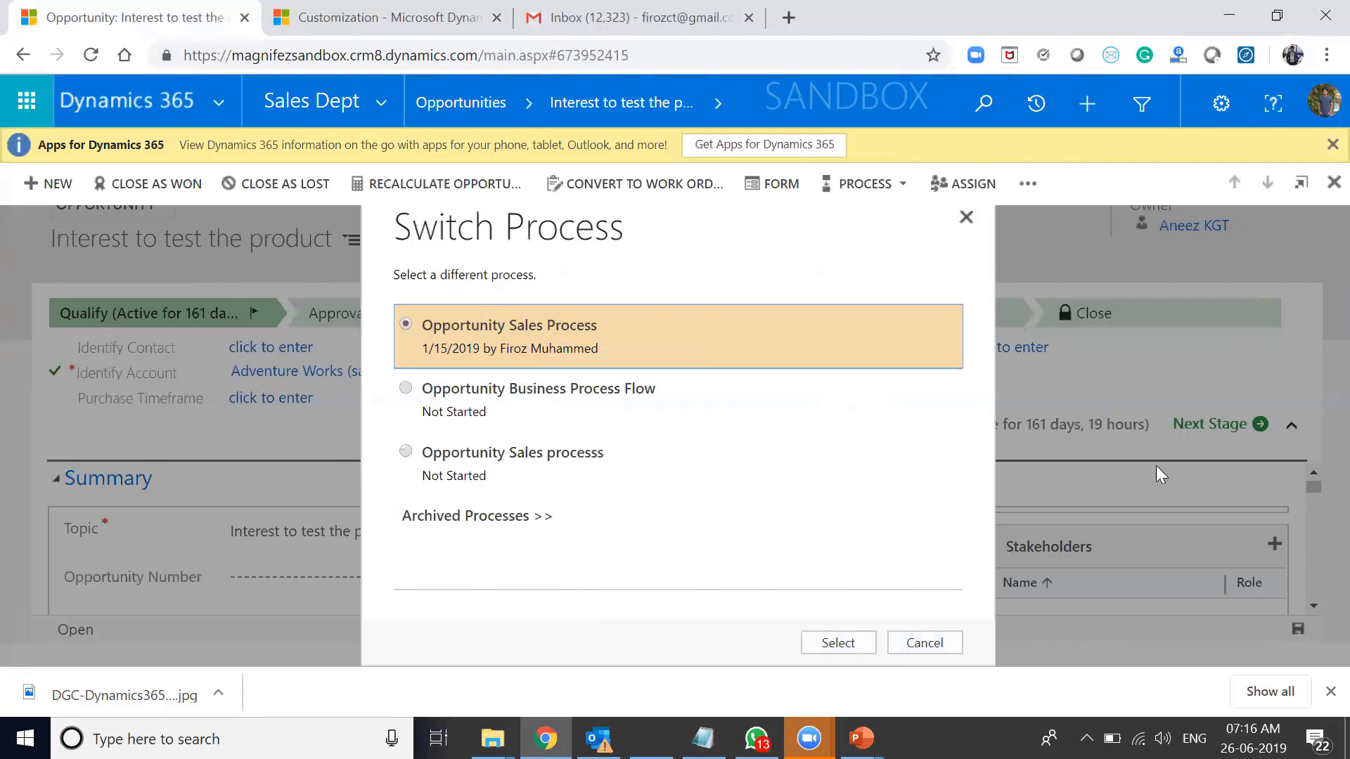
Switch the opportunity to the Opportunity Business Process Flow
{"action": "left_click", "coordinate": [557, 399]}
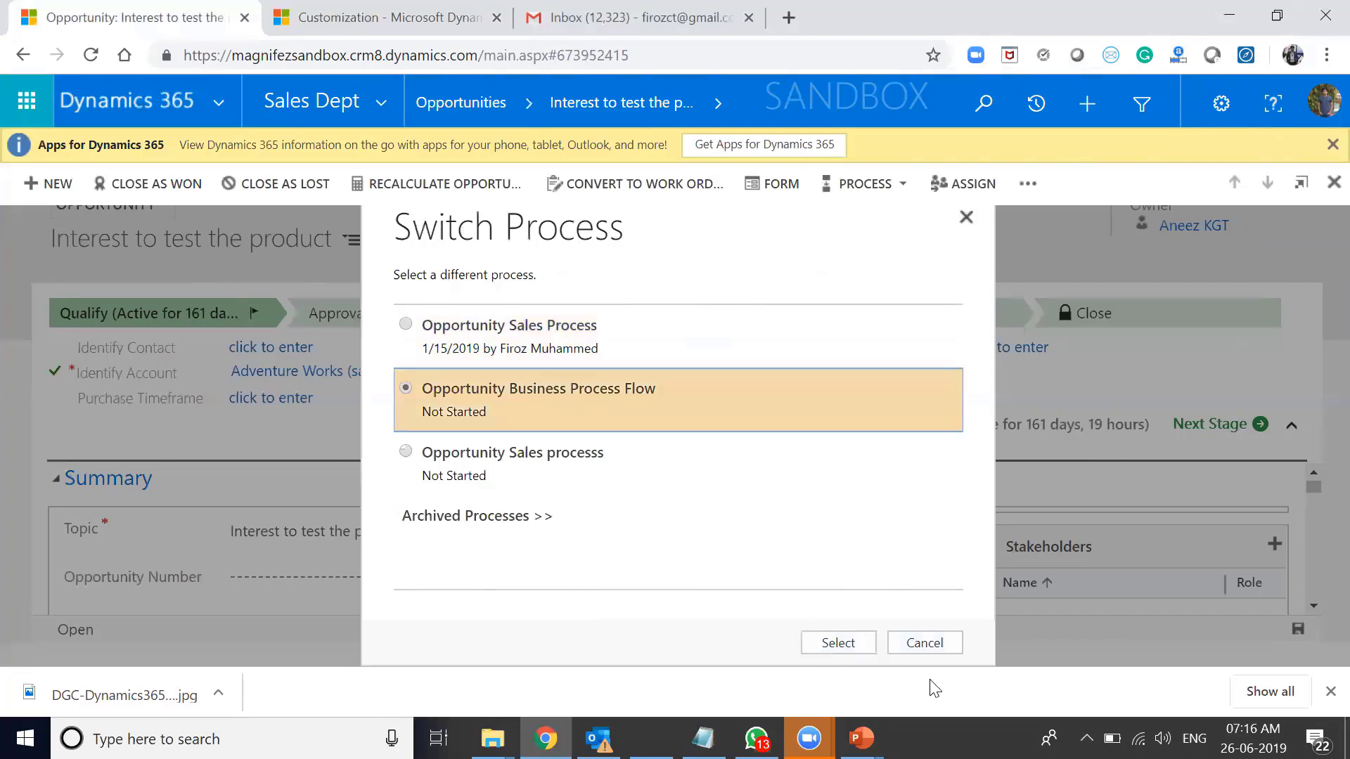
{"action": "left_click", "coordinate": [830, 644]}
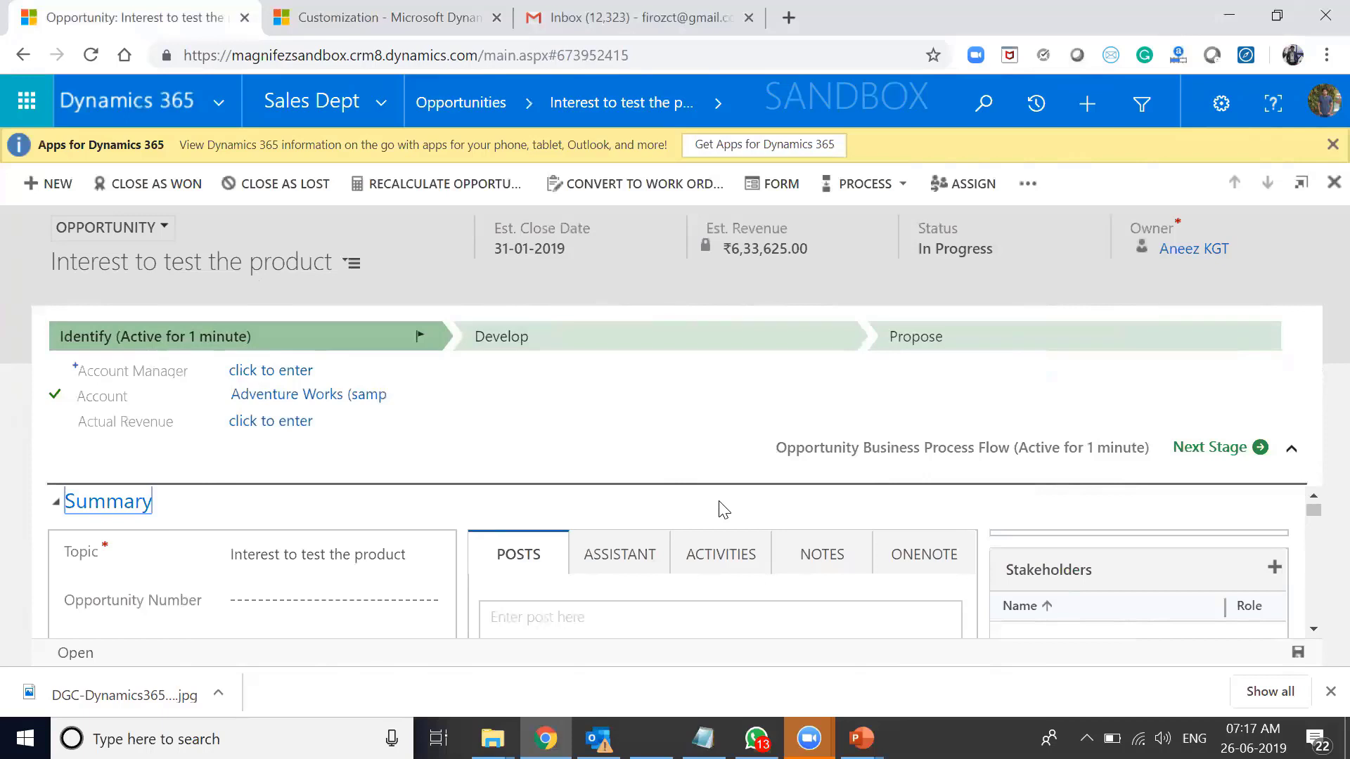
Open the opportunity's current business process flow for editing and maximize the process designer window
{"action": "left_click", "coordinate": [891, 185]}
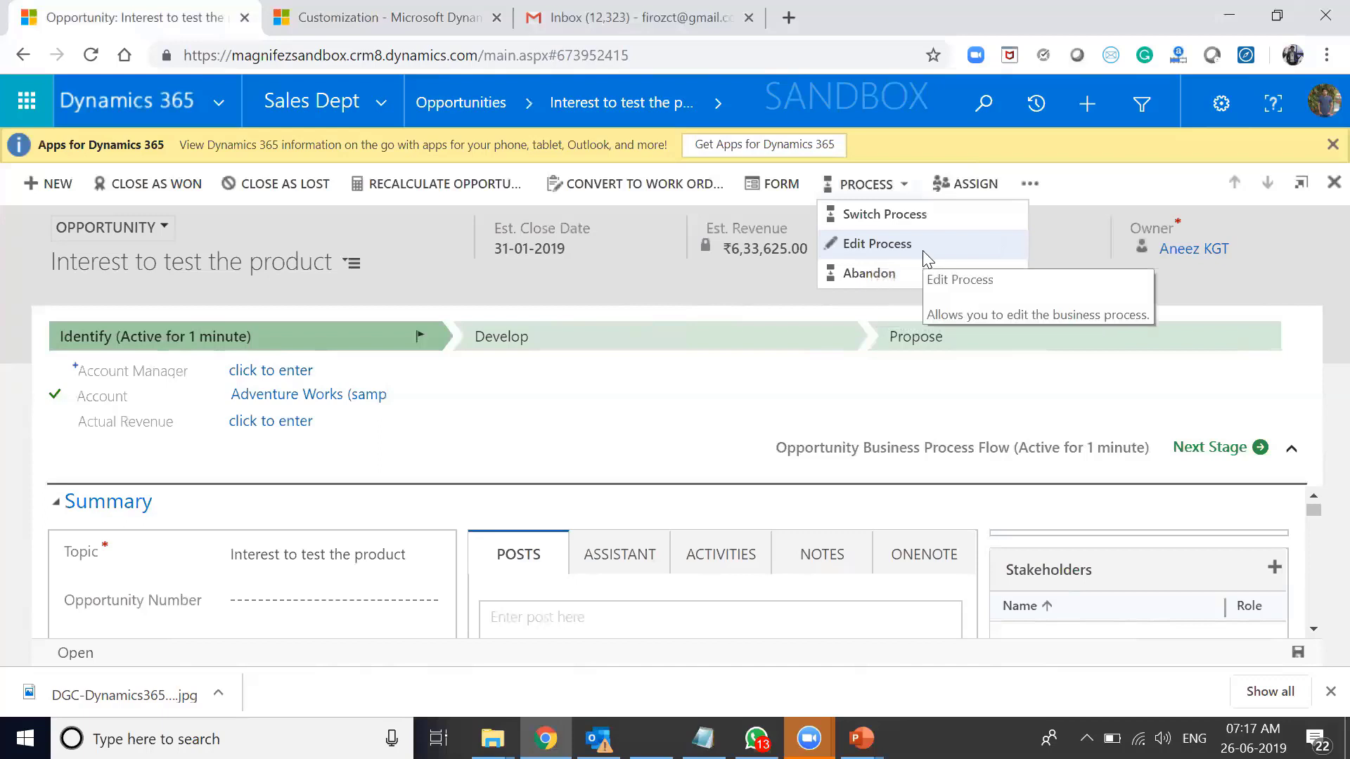
{"action": "left_click", "coordinate": [923, 250]}
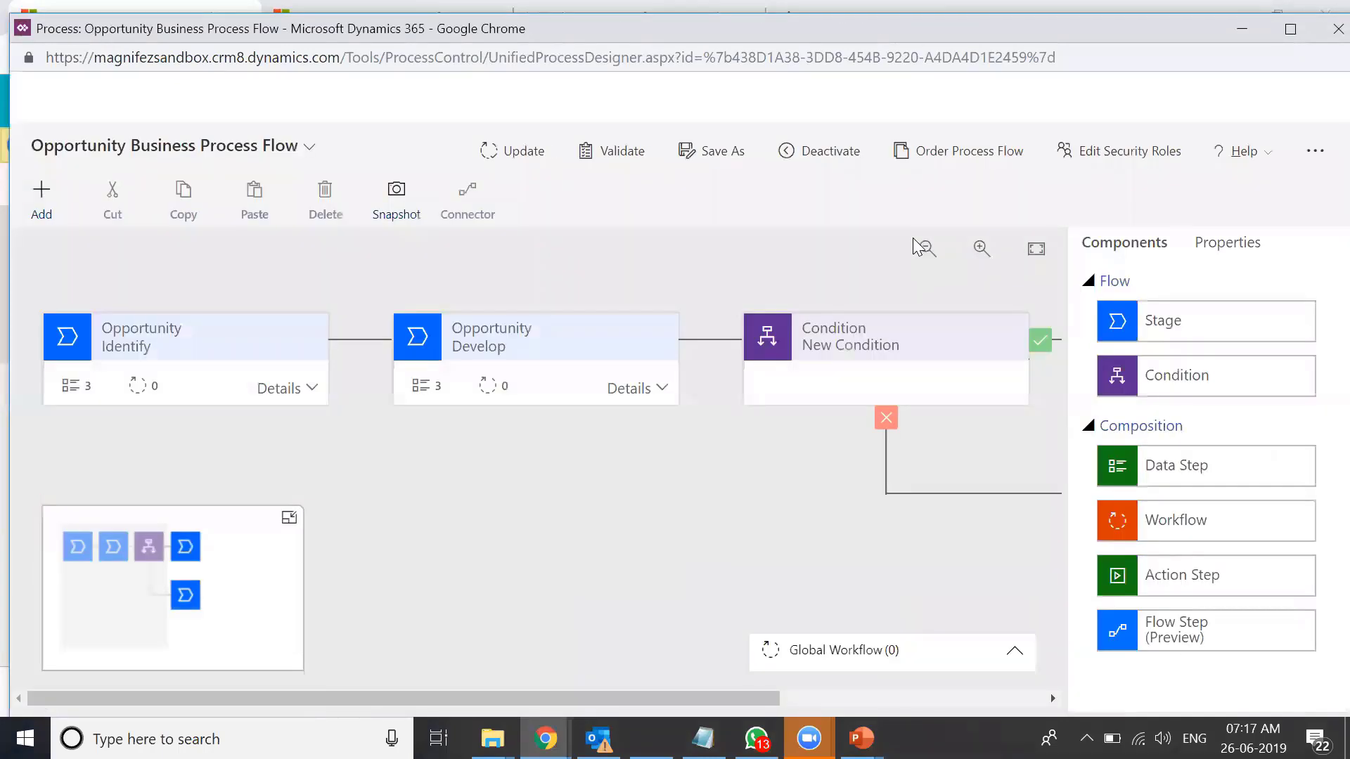
{"action": "double_click", "coordinate": [954, 25]}
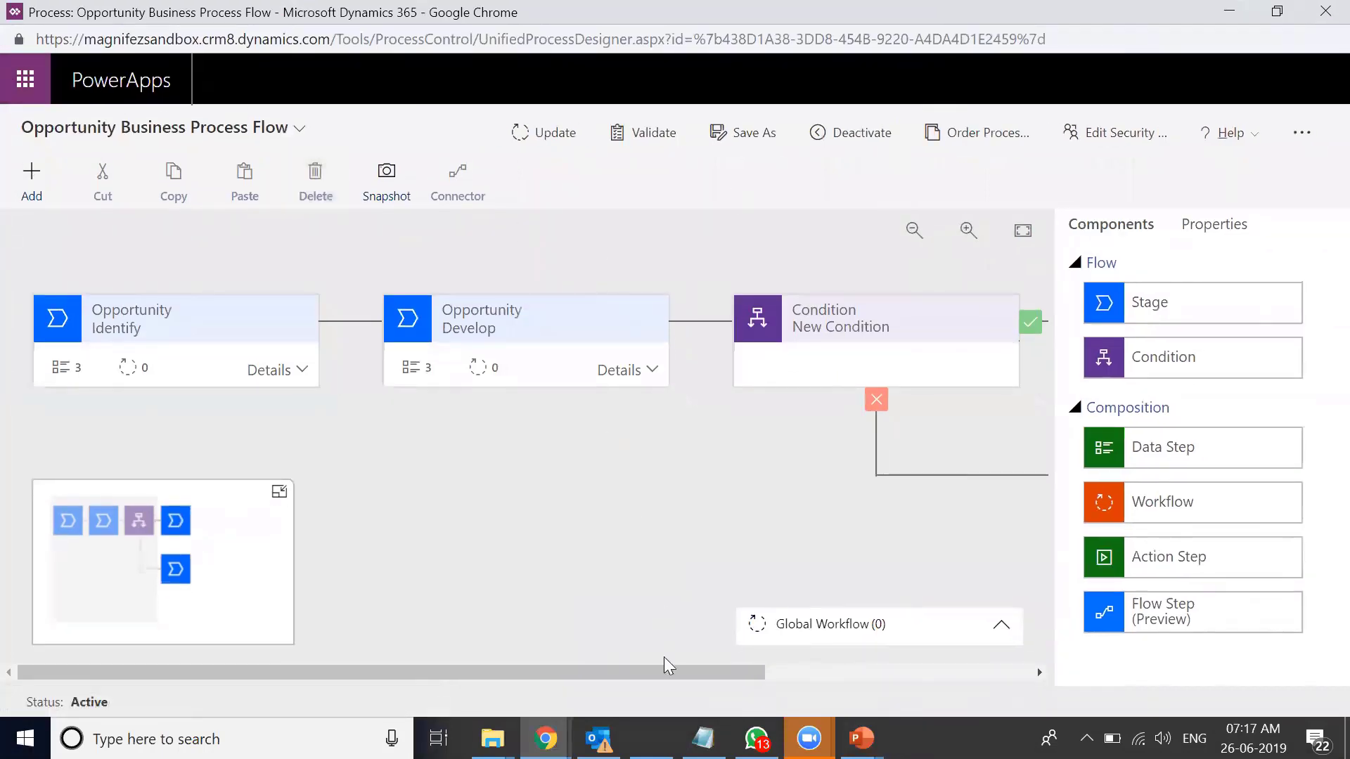
Look over the whole process flow and examine the data steps of the Identify and Develop stages
{"action": "left_click_drag", "start_coordinate": [636, 667], "coordinate": [471, 452]}
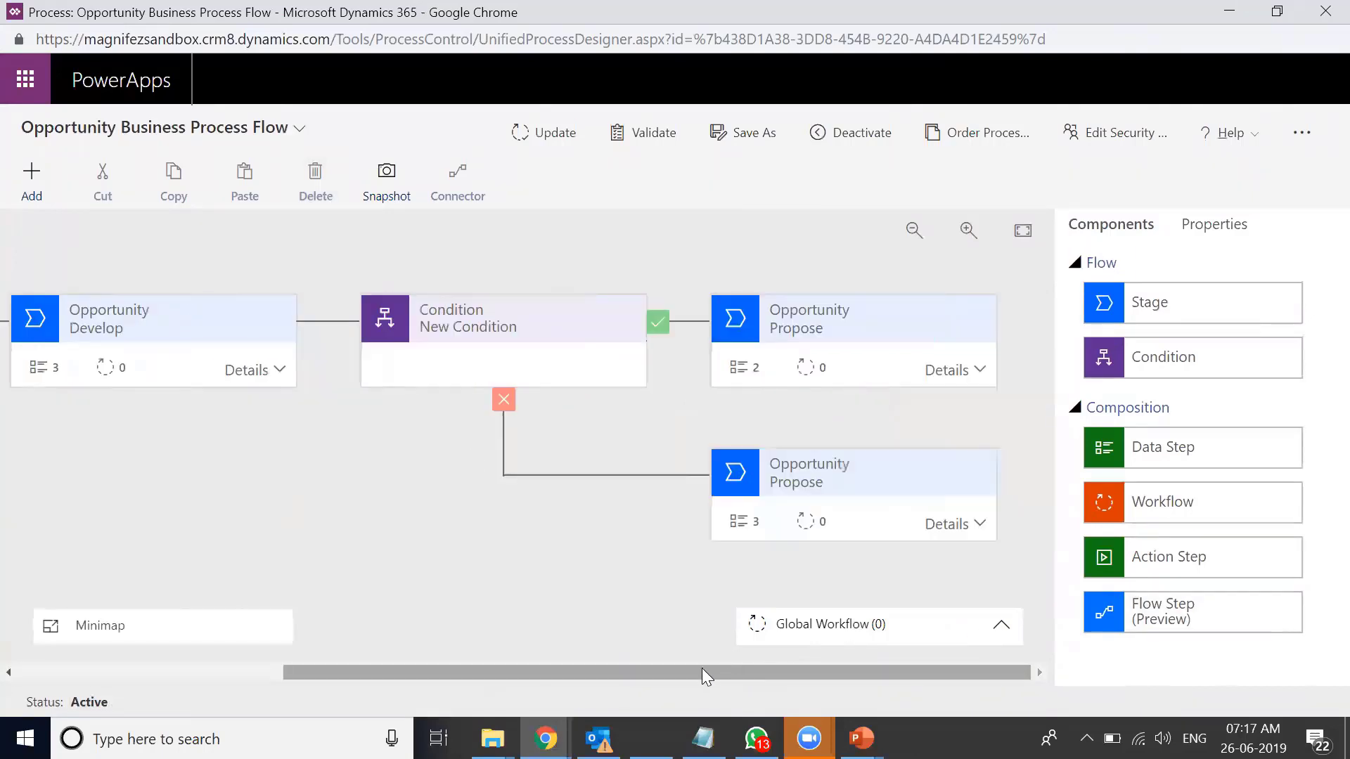
{"action": "left_click_drag", "start_coordinate": [702, 668], "coordinate": [394, 659]}
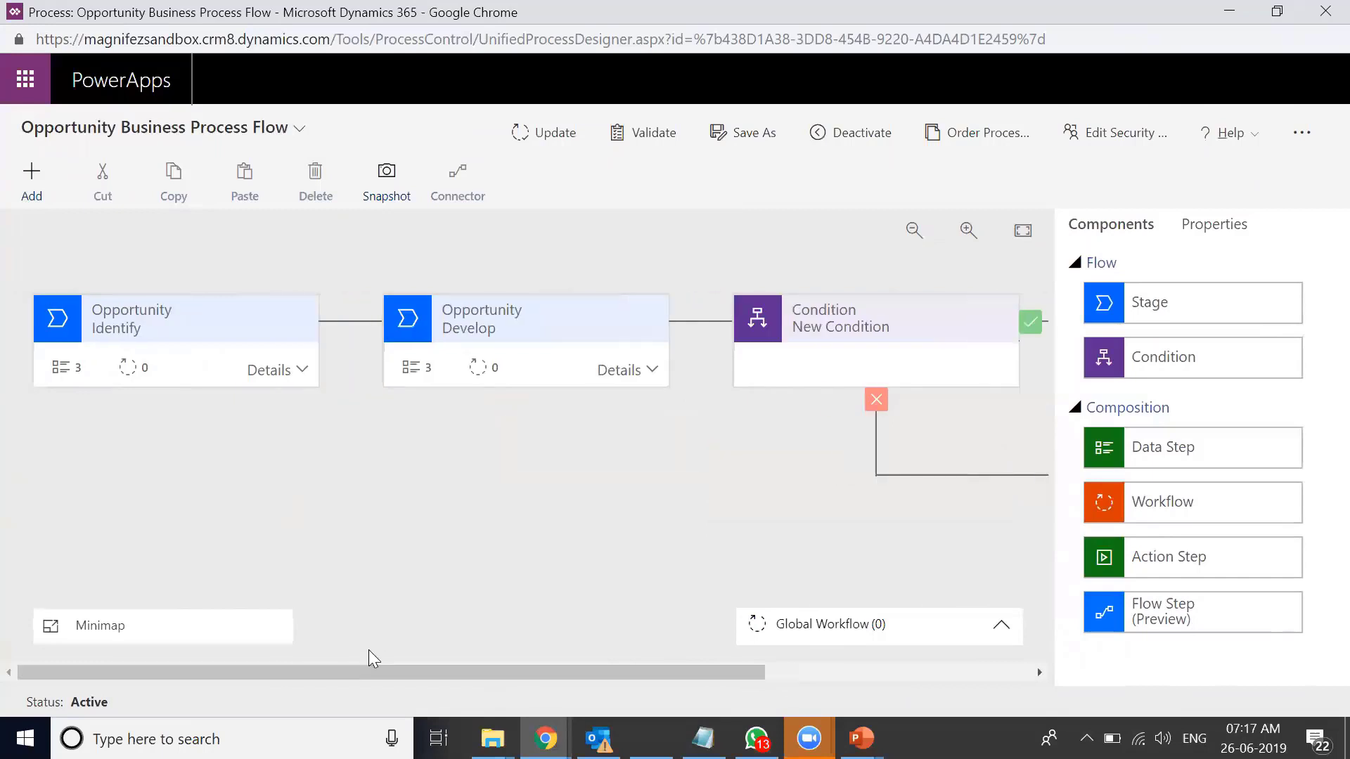
{"action": "left_click", "coordinate": [304, 366]}
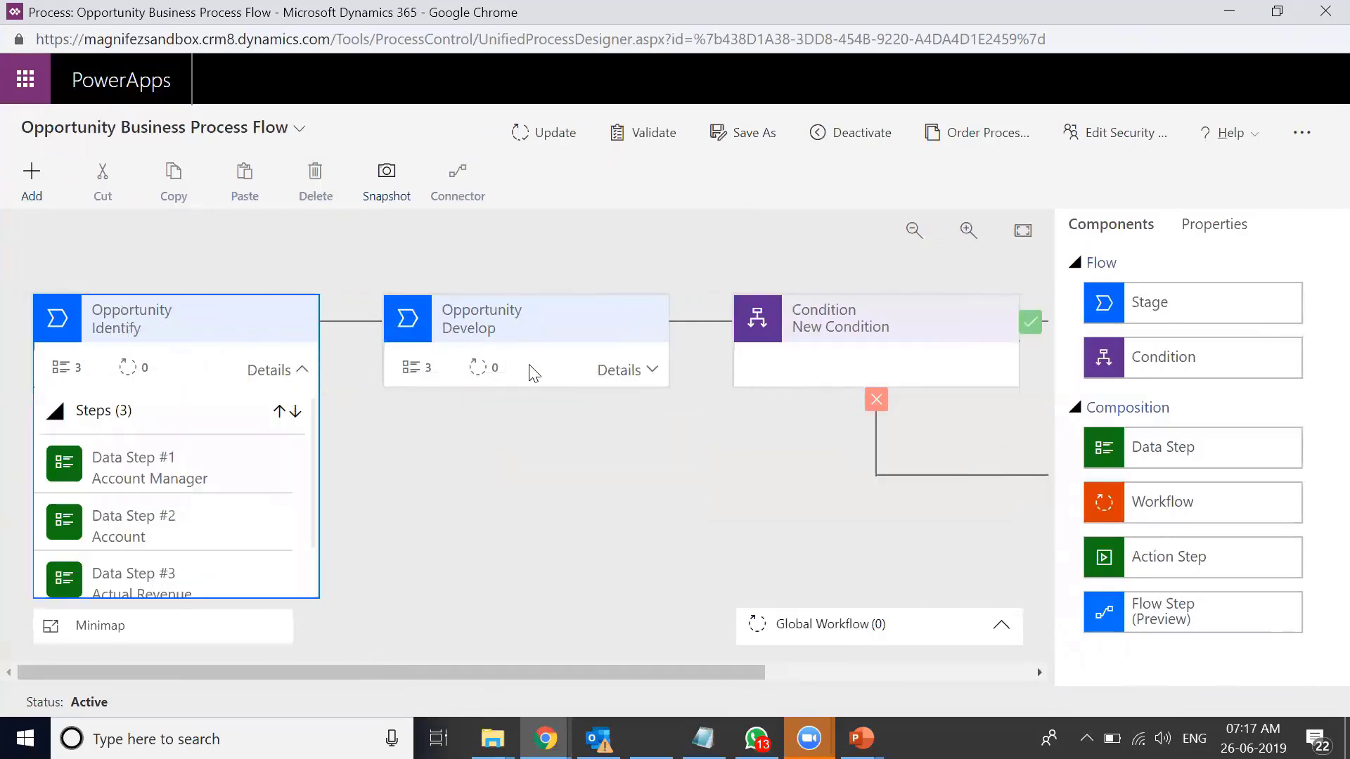
{"action": "left_click", "coordinate": [648, 372]}
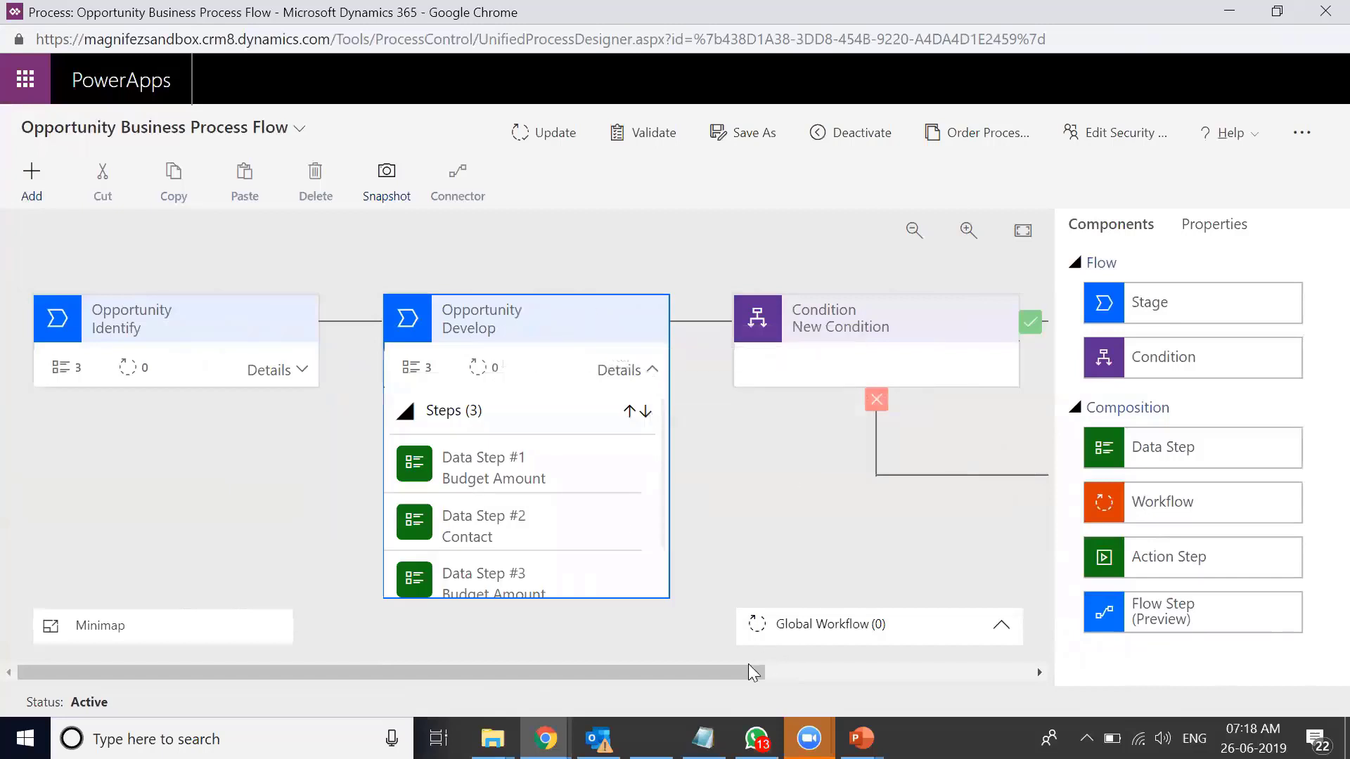
Examine the rule of the New Condition and the data steps of the Propose stage on its true branch
{"action": "left_click_drag", "start_coordinate": [737, 672], "coordinate": [996, 672]}
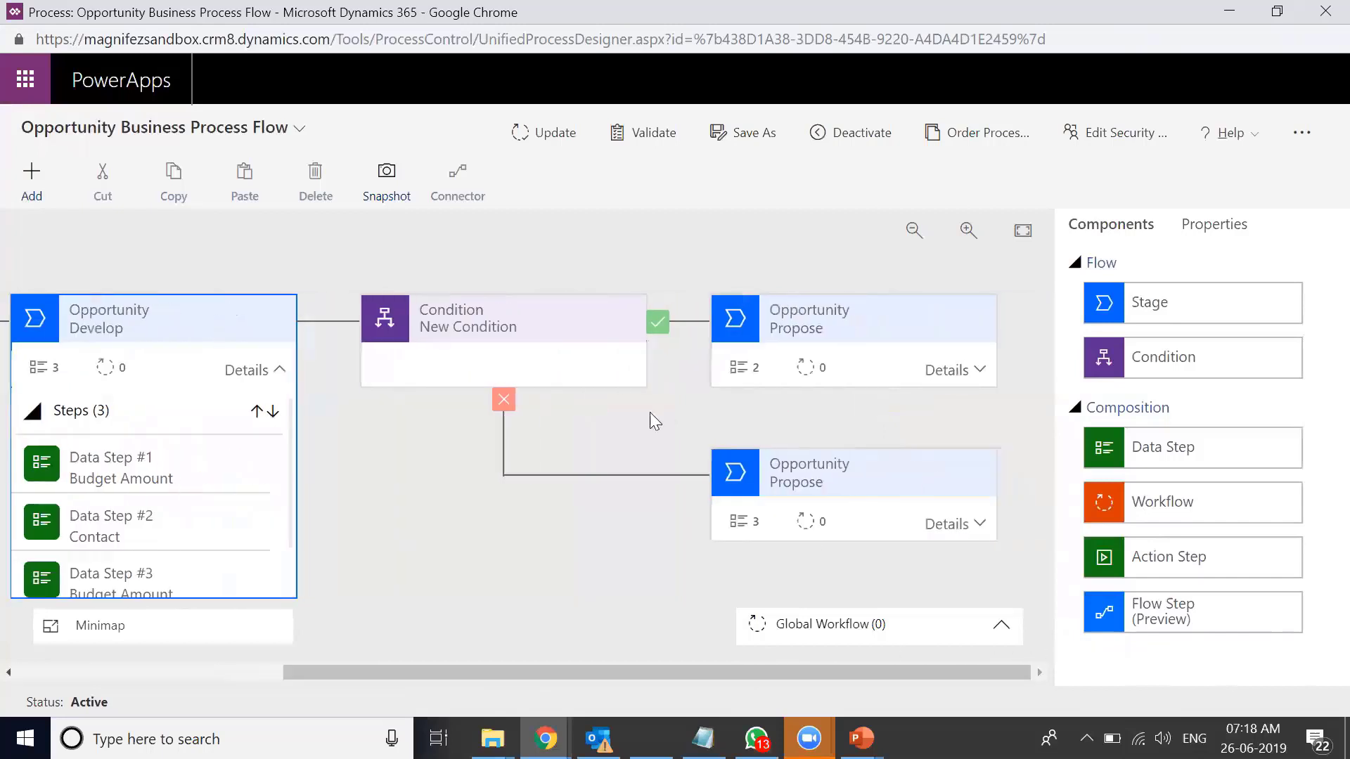
{"action": "left_click", "coordinate": [582, 325]}
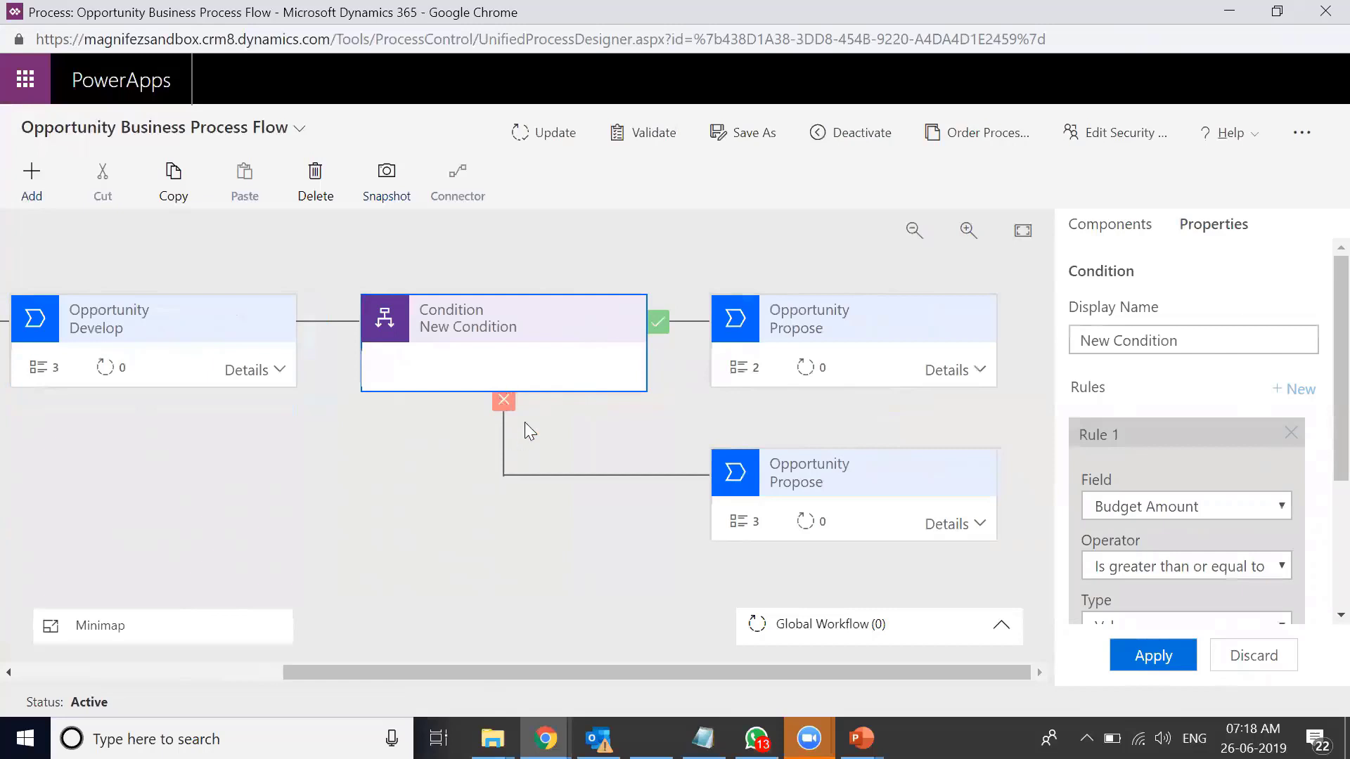
{"action": "left_click", "coordinate": [977, 373]}
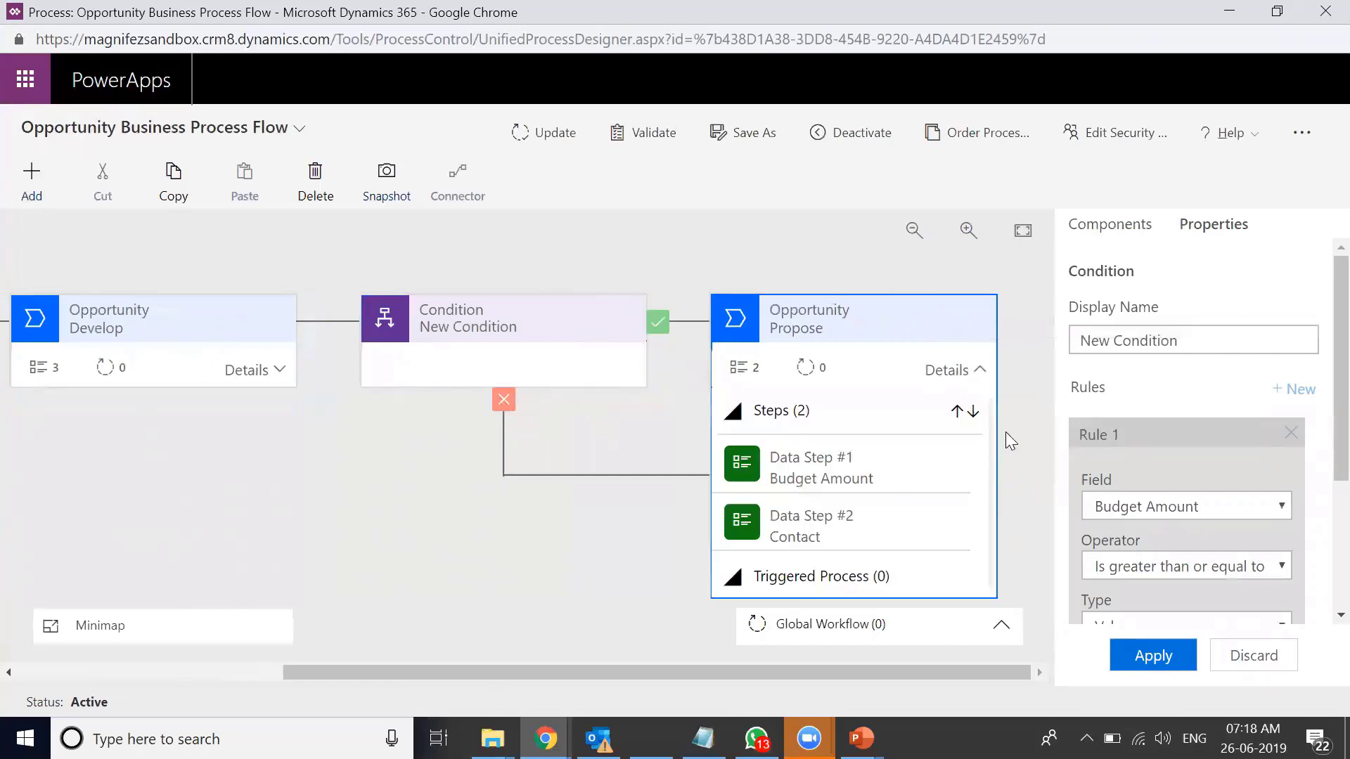
{"action": "left_click", "coordinate": [980, 372]}
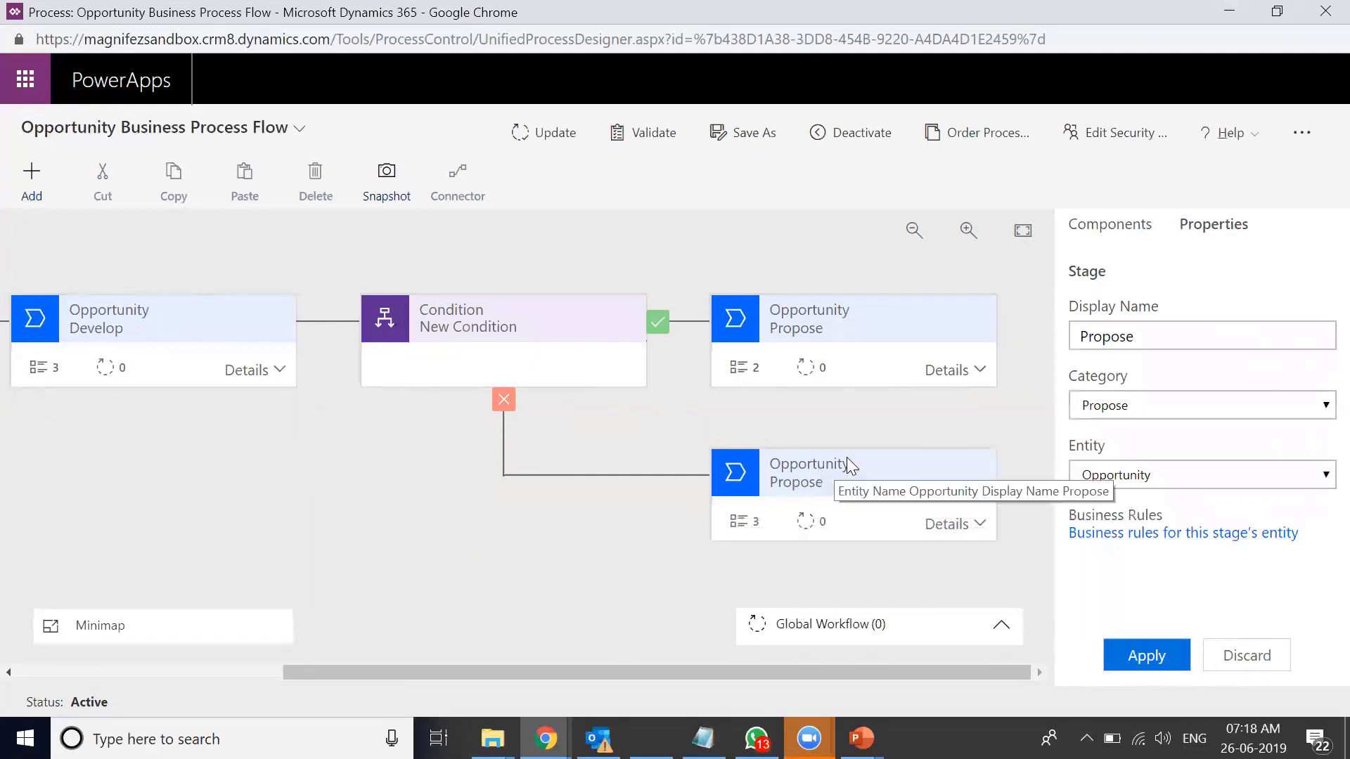
{"action": "left_click_drag", "start_coordinate": [571, 674], "coordinate": [265, 632]}
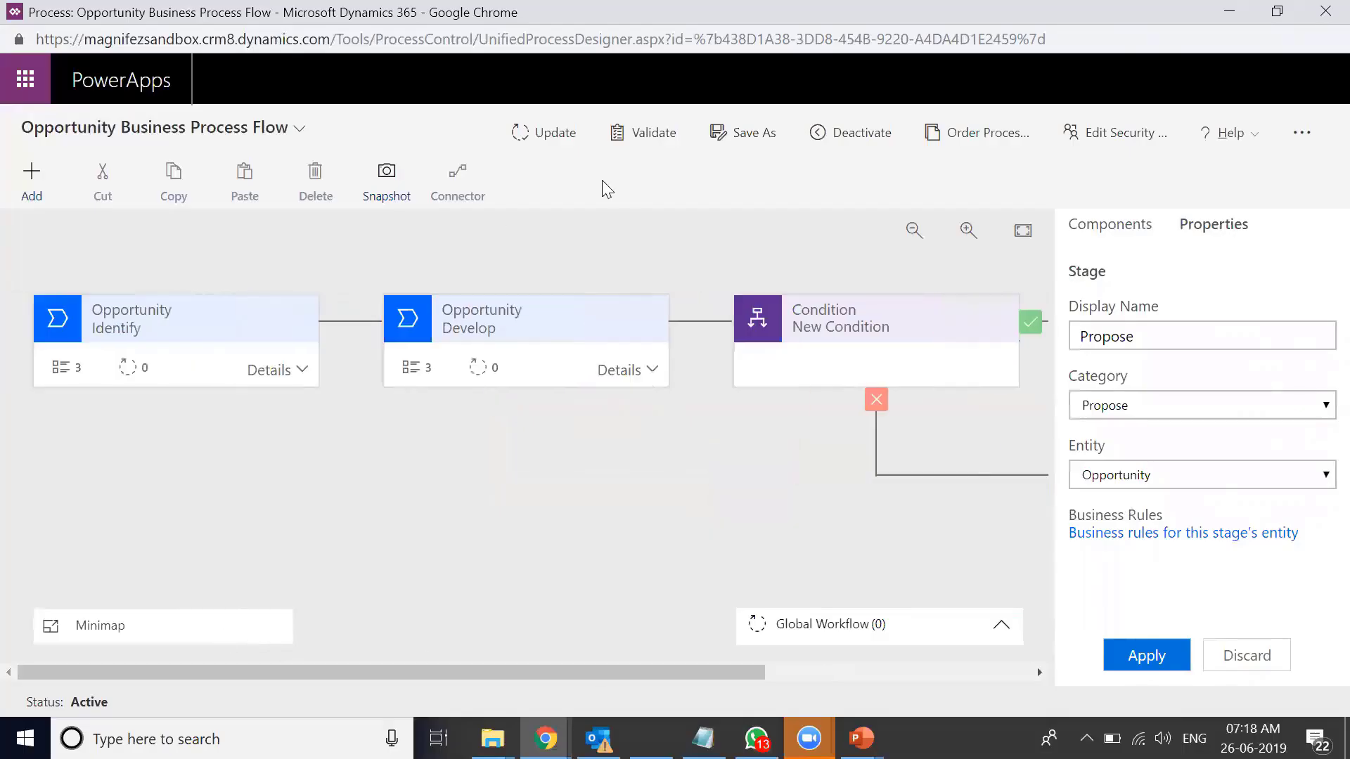
Review which flow and composition components can be added to the process
{"action": "left_click", "coordinate": [46, 182]}
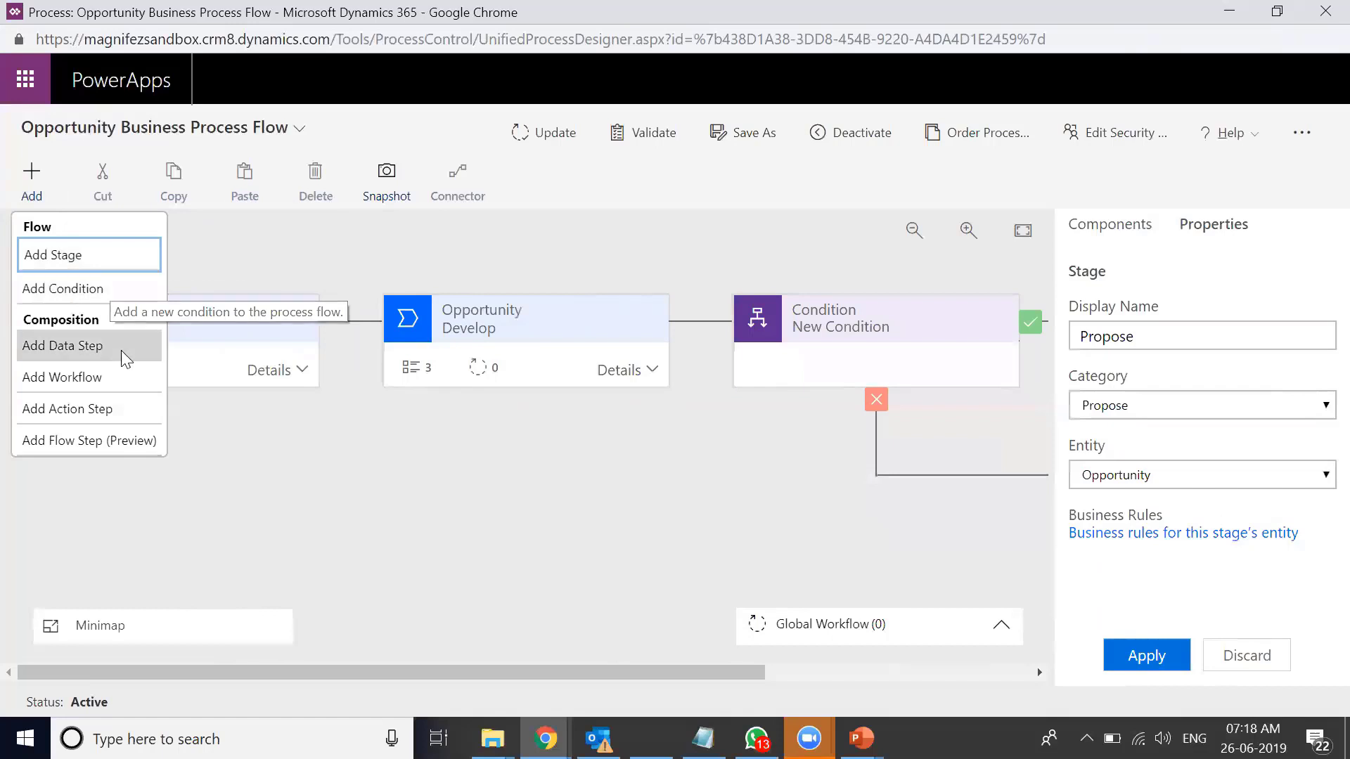
{"action": "left_click", "coordinate": [199, 538]}
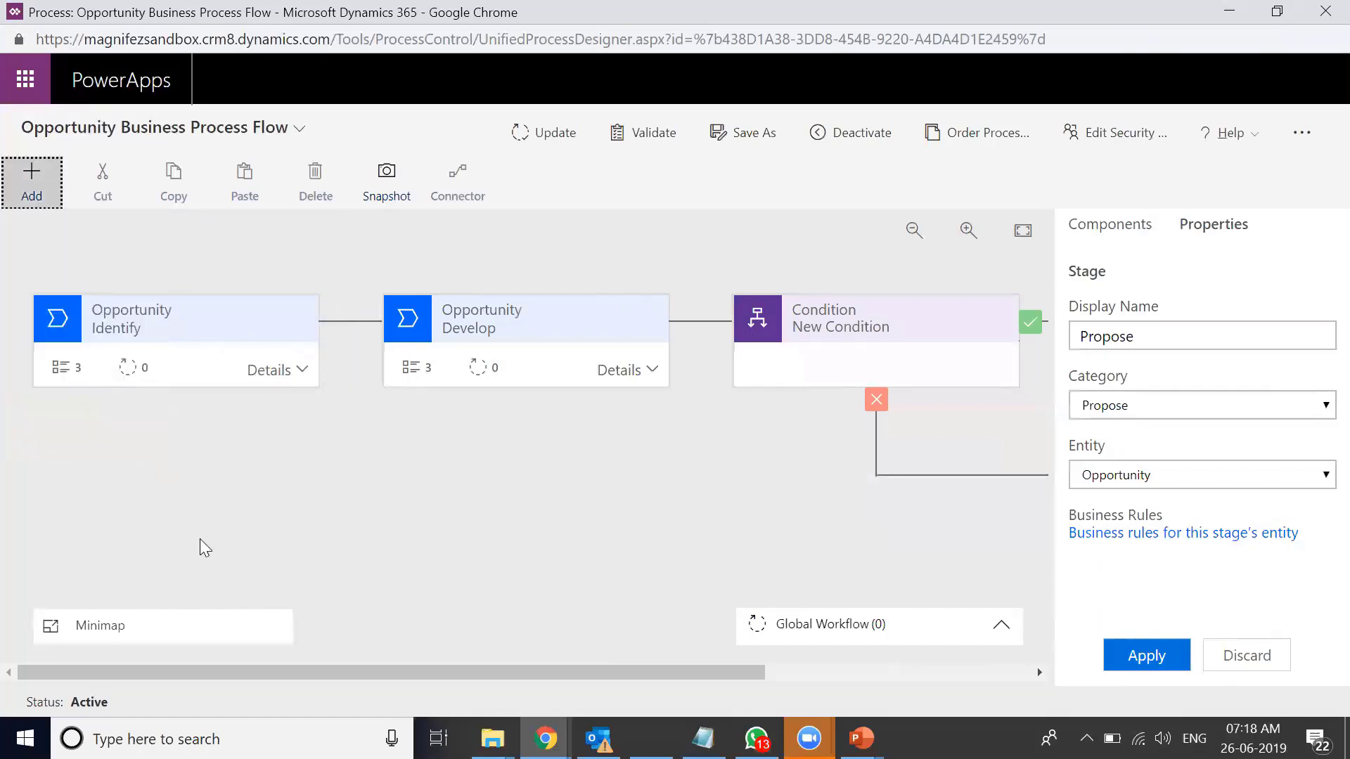
{"action": "left_click", "coordinate": [1129, 229]}
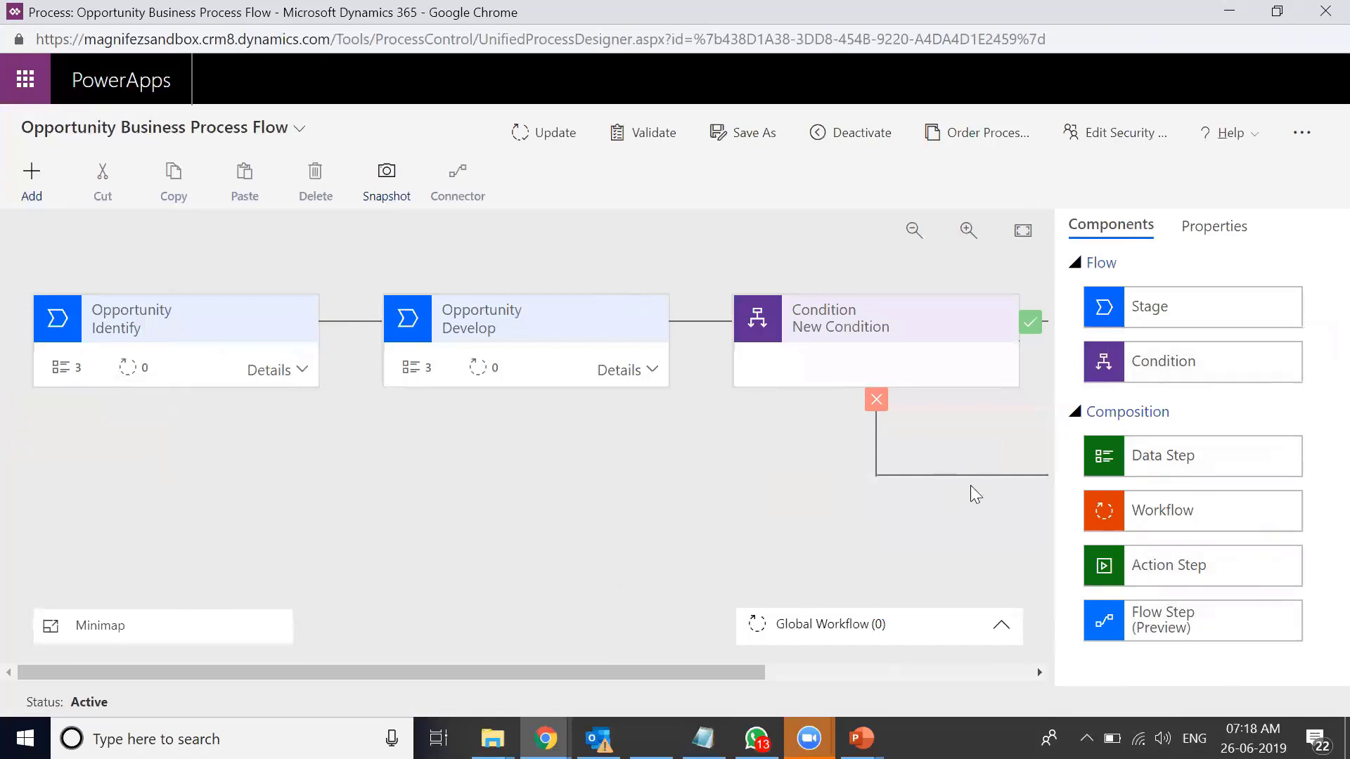
Display the properties of the Propose stage on the condition's true branch
{"action": "left_click_drag", "start_coordinate": [1192, 297], "coordinate": [1146, 332]}
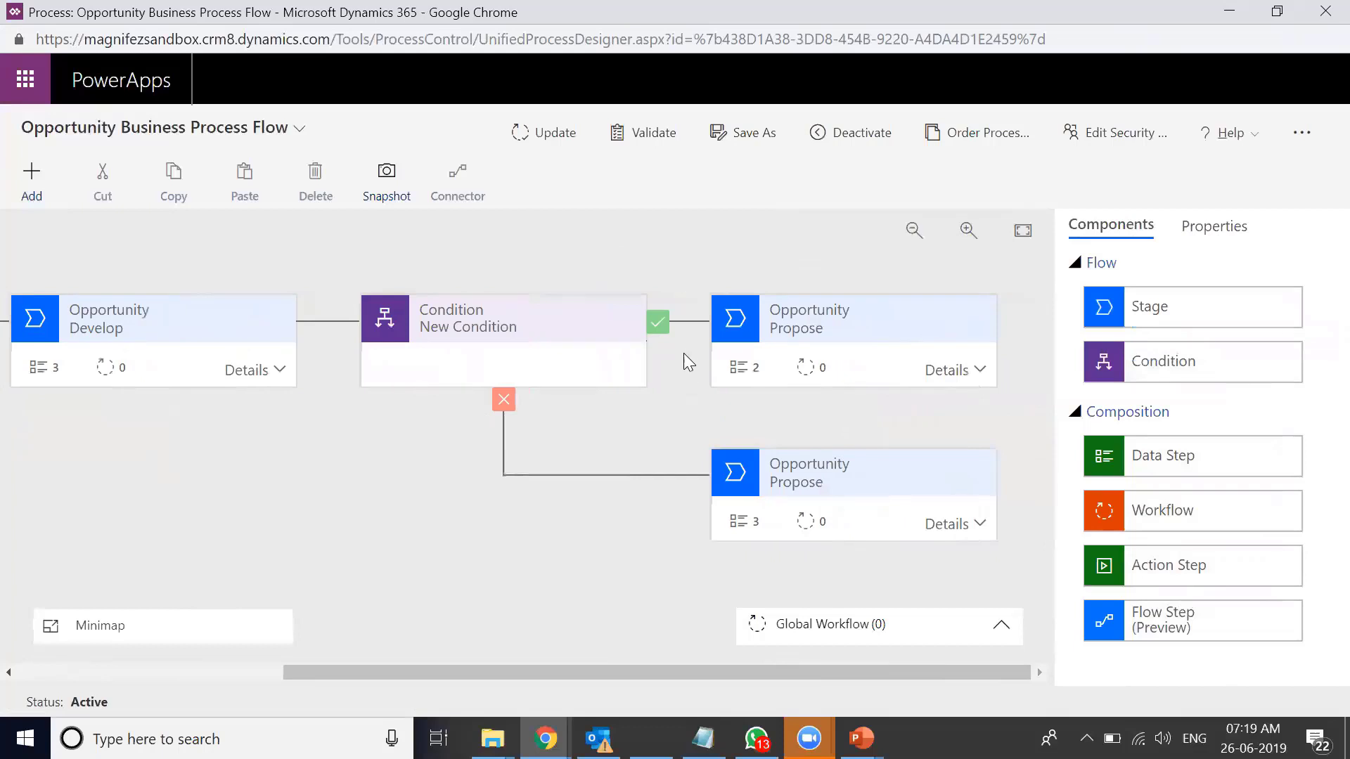
{"action": "left_click", "coordinate": [846, 336]}
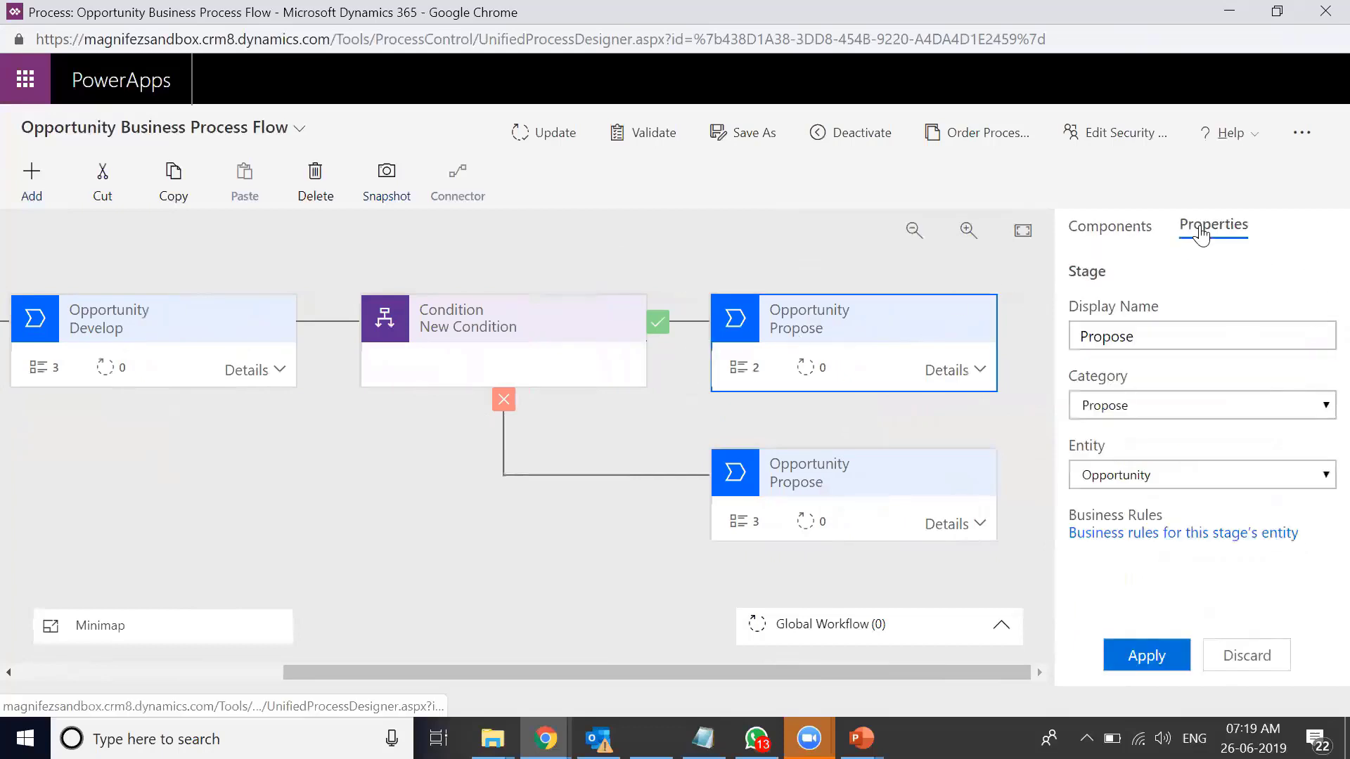
Review the display name, category options and entity options of the Propose stage on the true branch, and apply its properties as they are
{"action": "double_click", "coordinate": [1143, 335]}
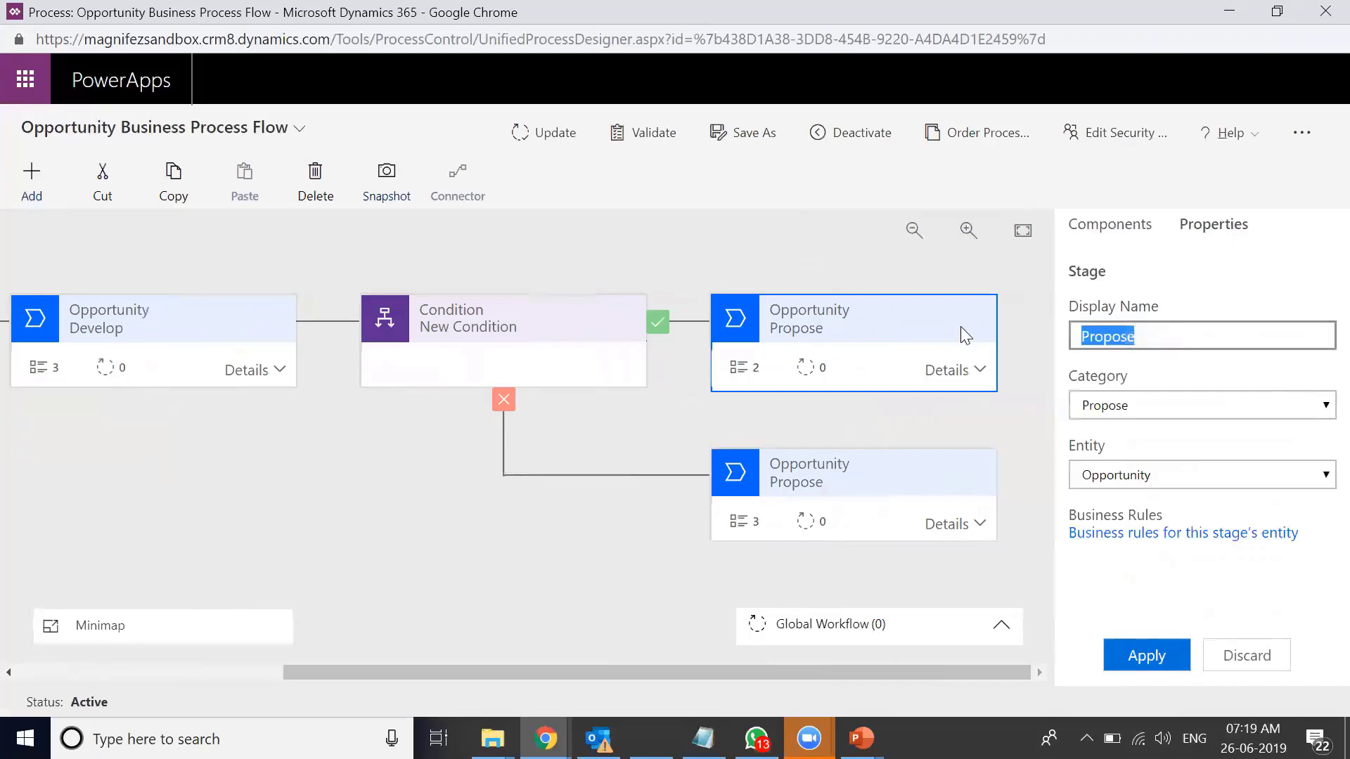
{"action": "left_click", "coordinate": [1143, 415]}
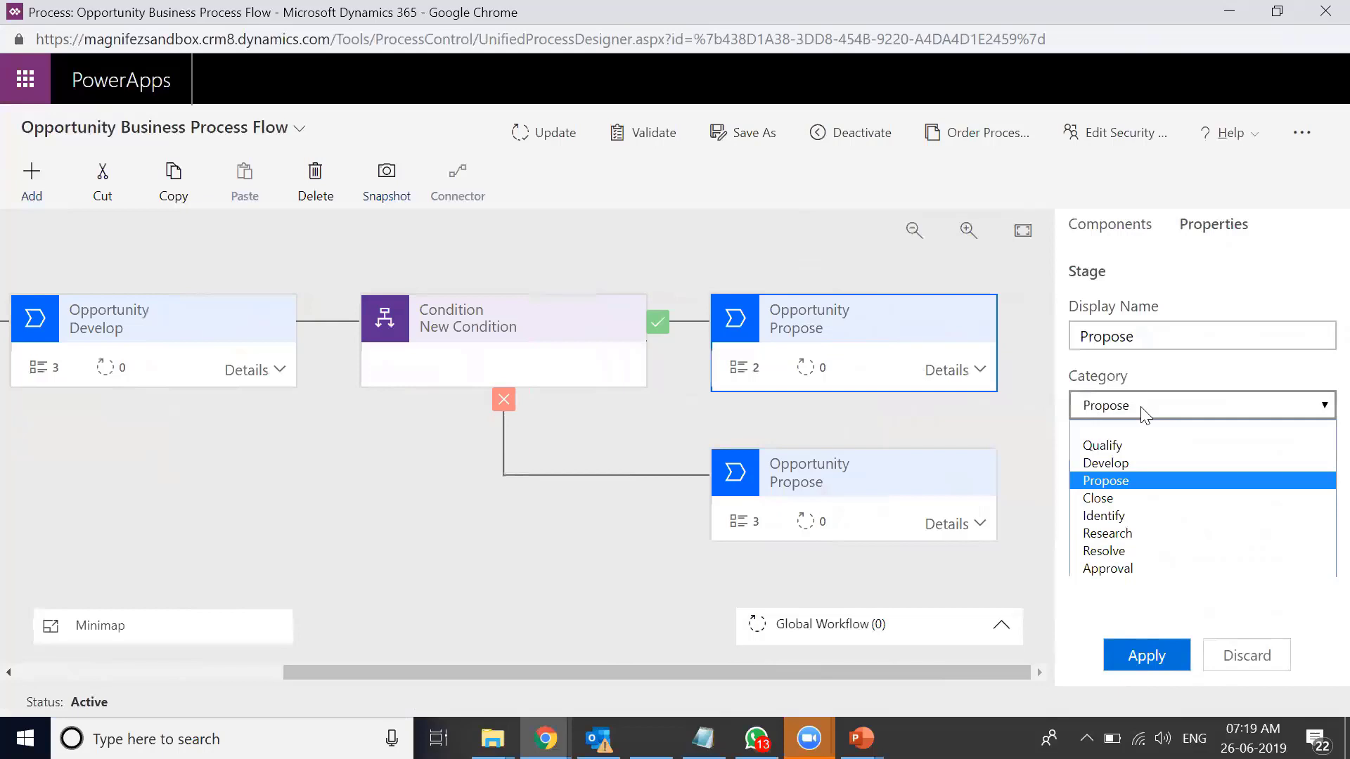
{"action": "left_click", "coordinate": [1143, 415]}
{"action": "left_click", "coordinate": [1175, 484]}
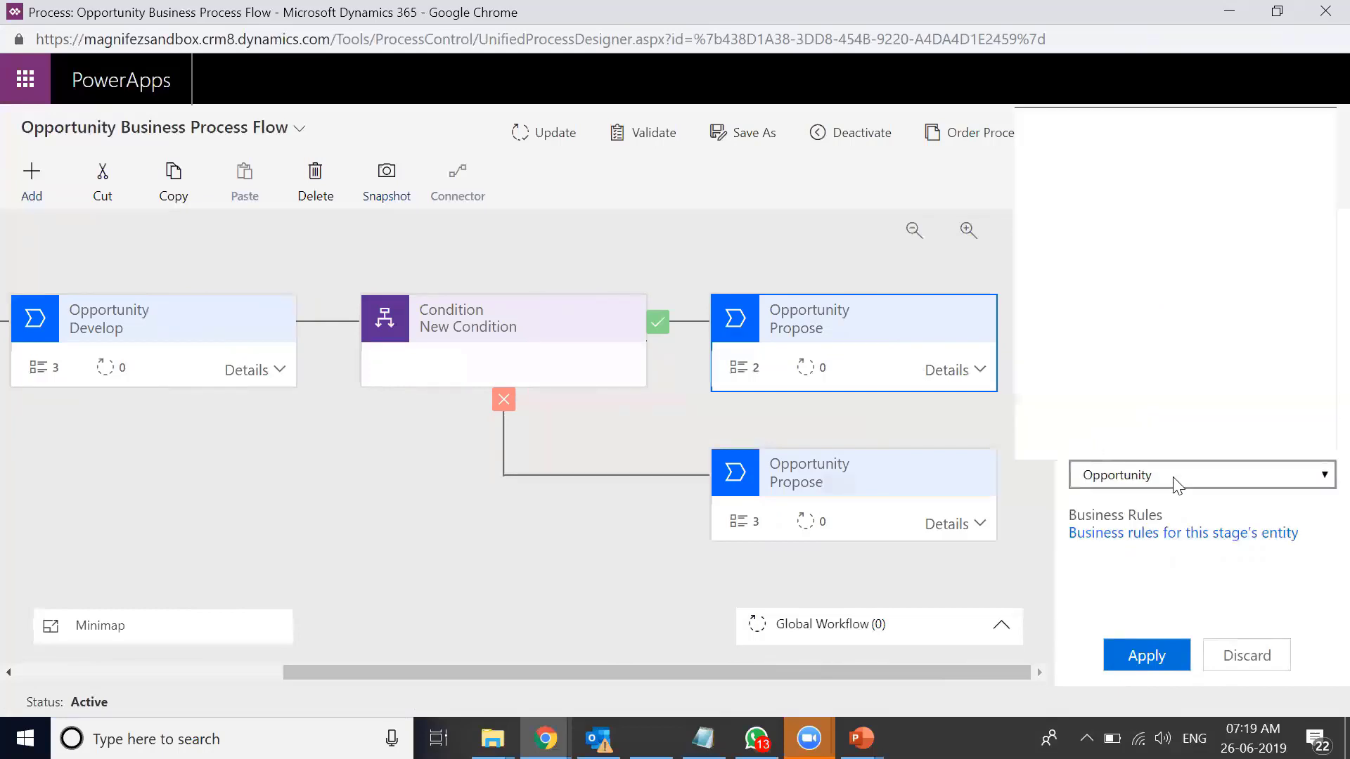
{"action": "left_click", "coordinate": [1175, 483]}
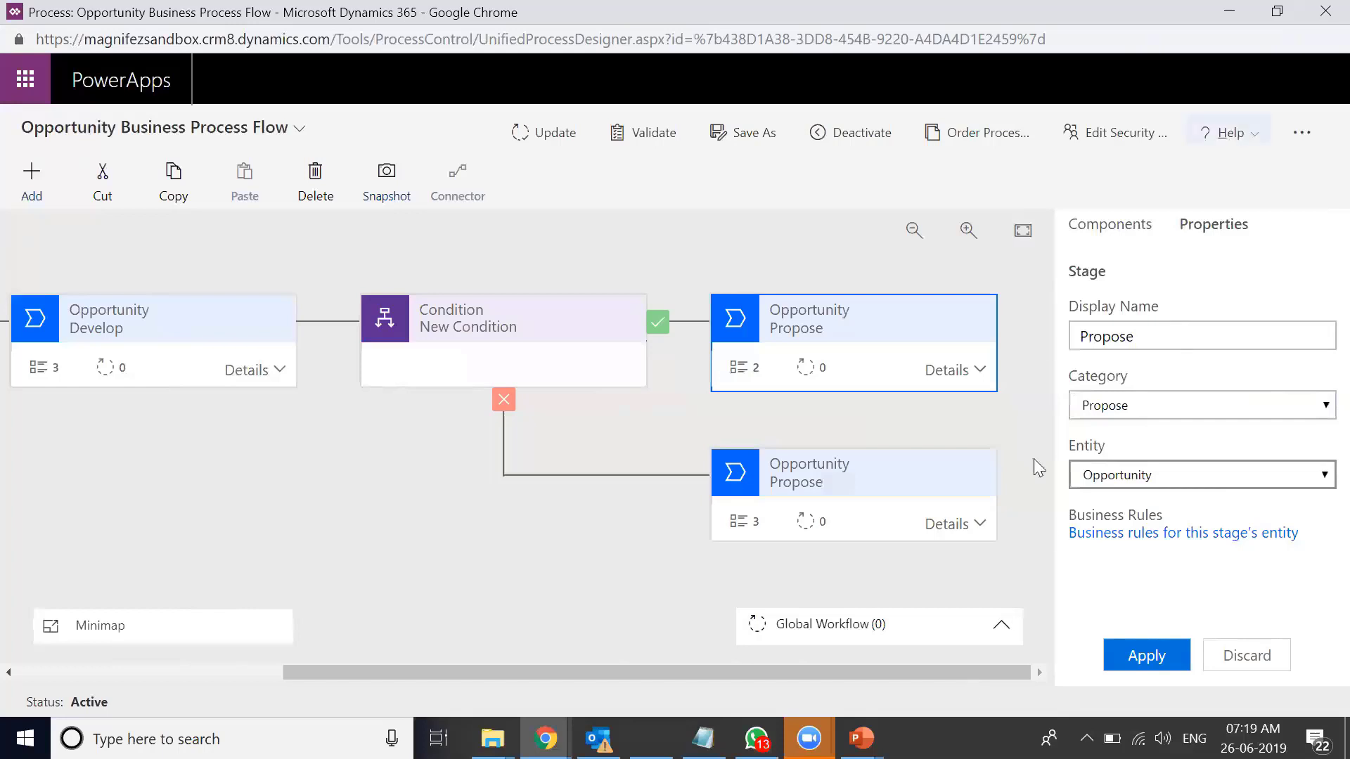
{"action": "left_click", "coordinate": [1160, 660]}
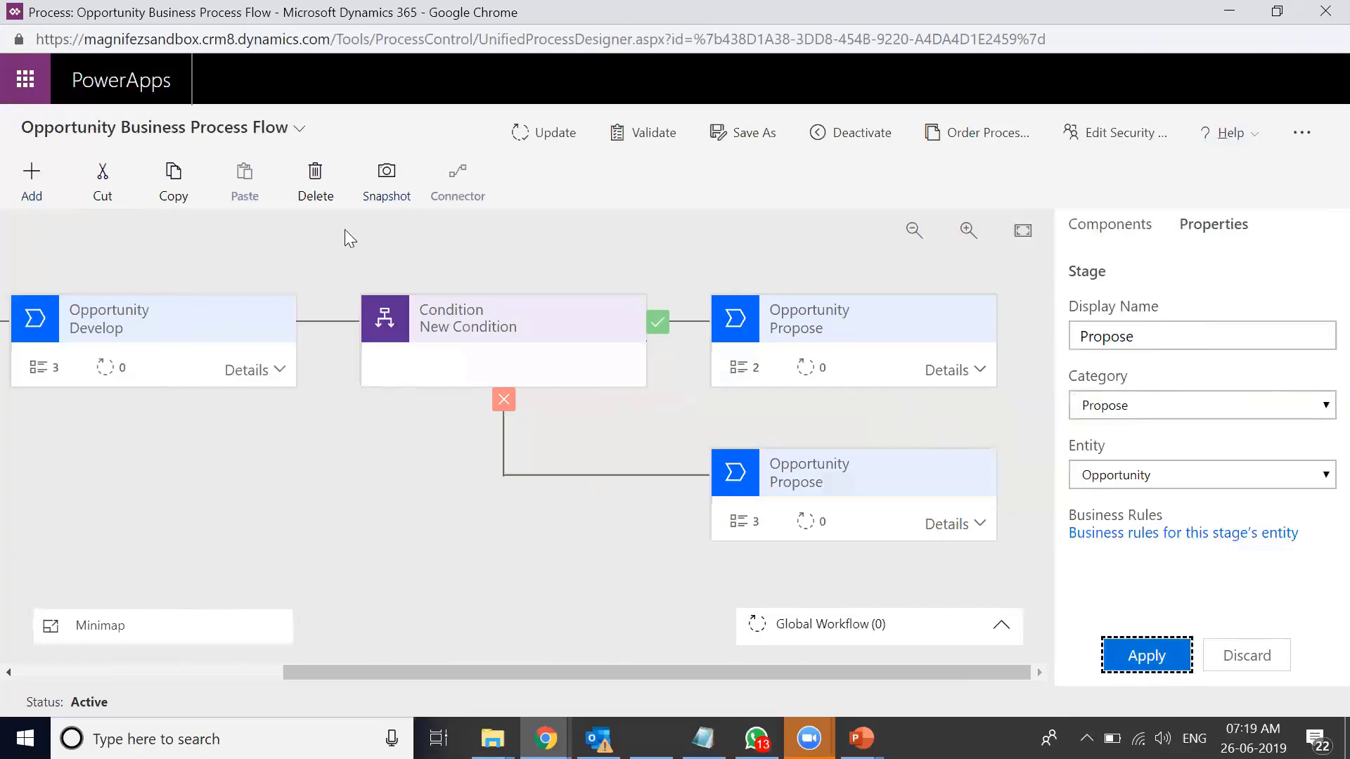
Check the properties of New Condition, then update and validate the Opportunity Business Process Flow
{"action": "left_click", "coordinate": [476, 333]}
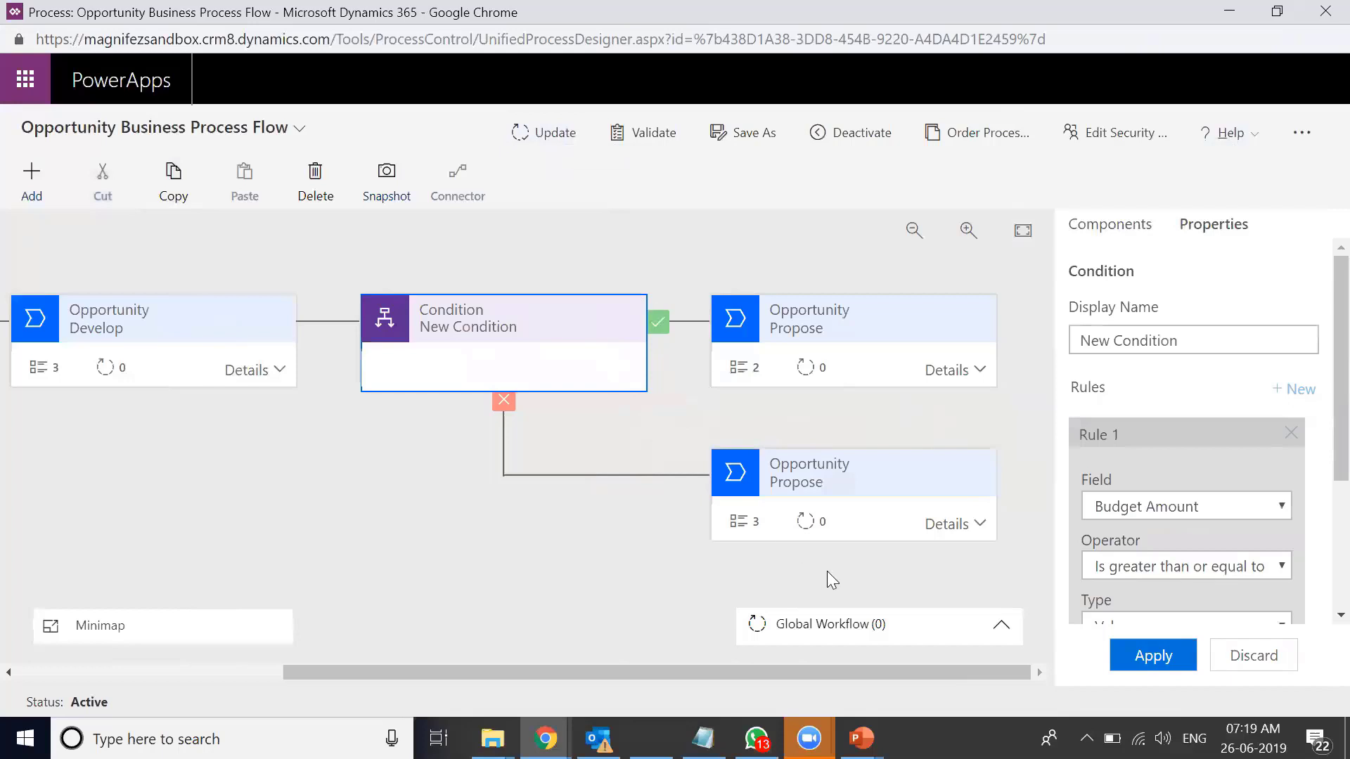
{"action": "left_click", "coordinate": [544, 135]}
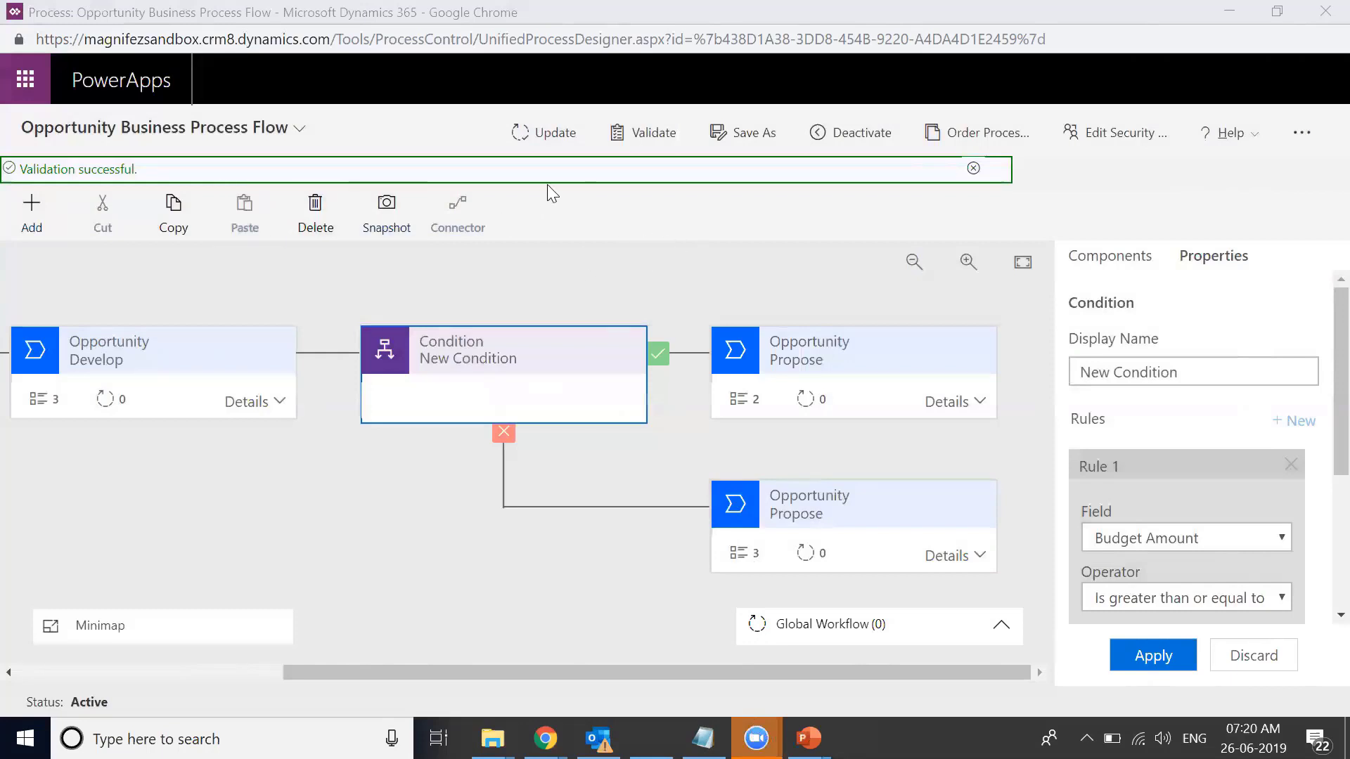
{"action": "left_click", "coordinate": [519, 340]}
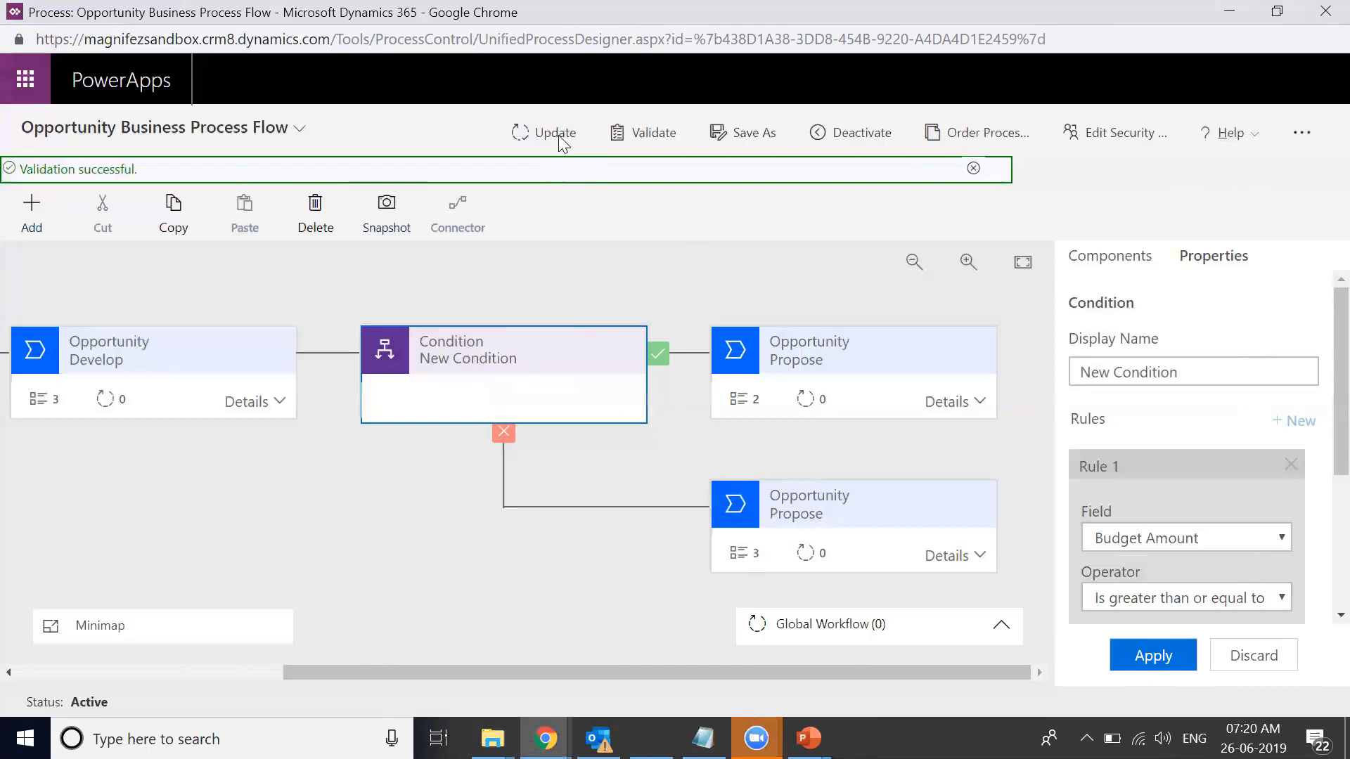
{"action": "left_click", "coordinate": [641, 129]}
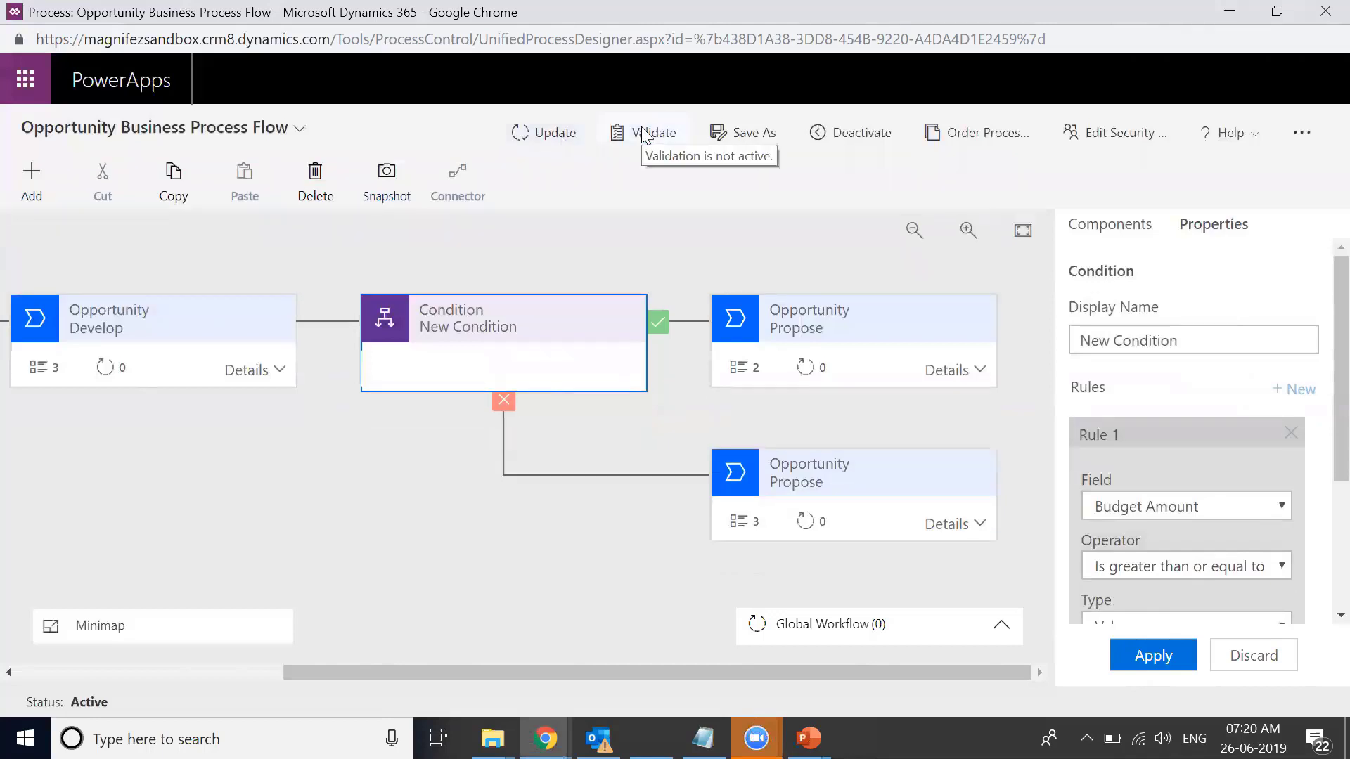
{"action": "left_click", "coordinate": [643, 134]}
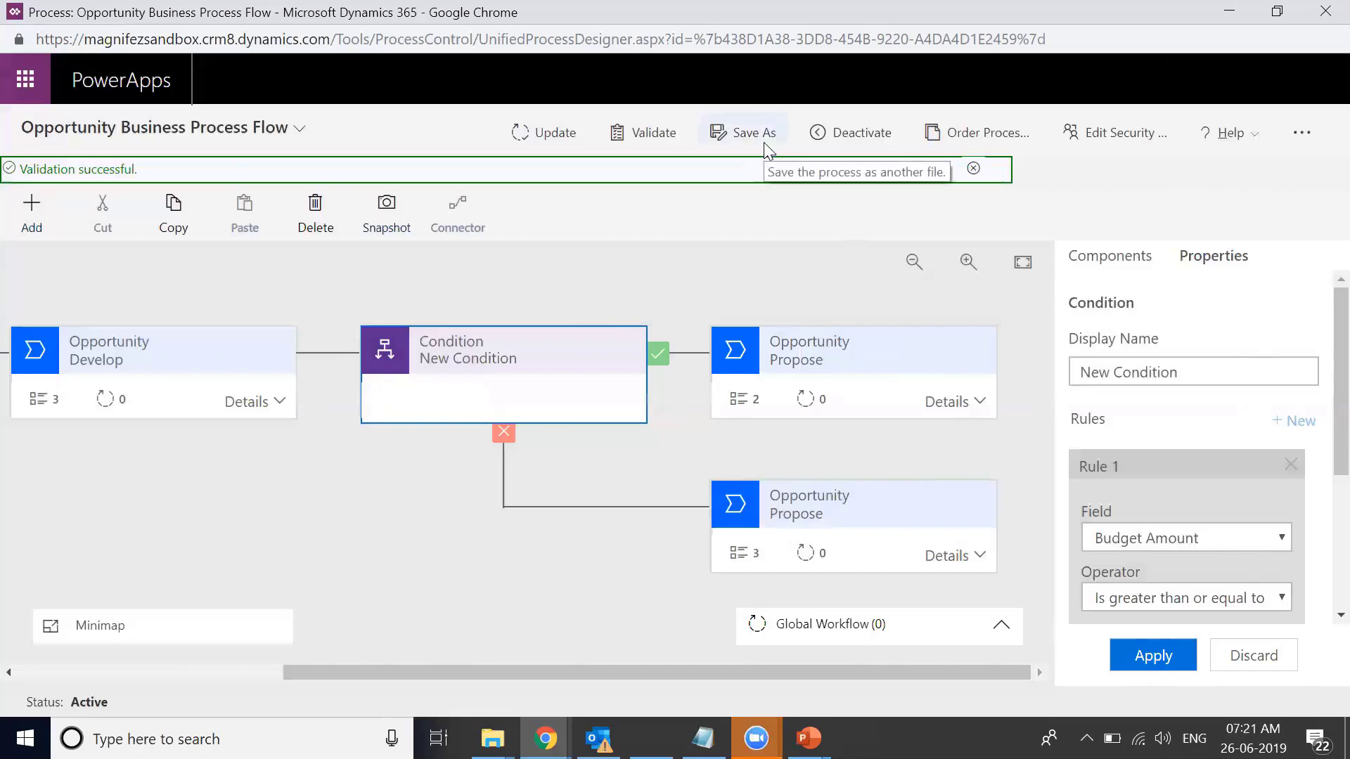
Expand the process details to review its name, primary entity and category, and deactivate the process
{"action": "left_click", "coordinate": [298, 130]}
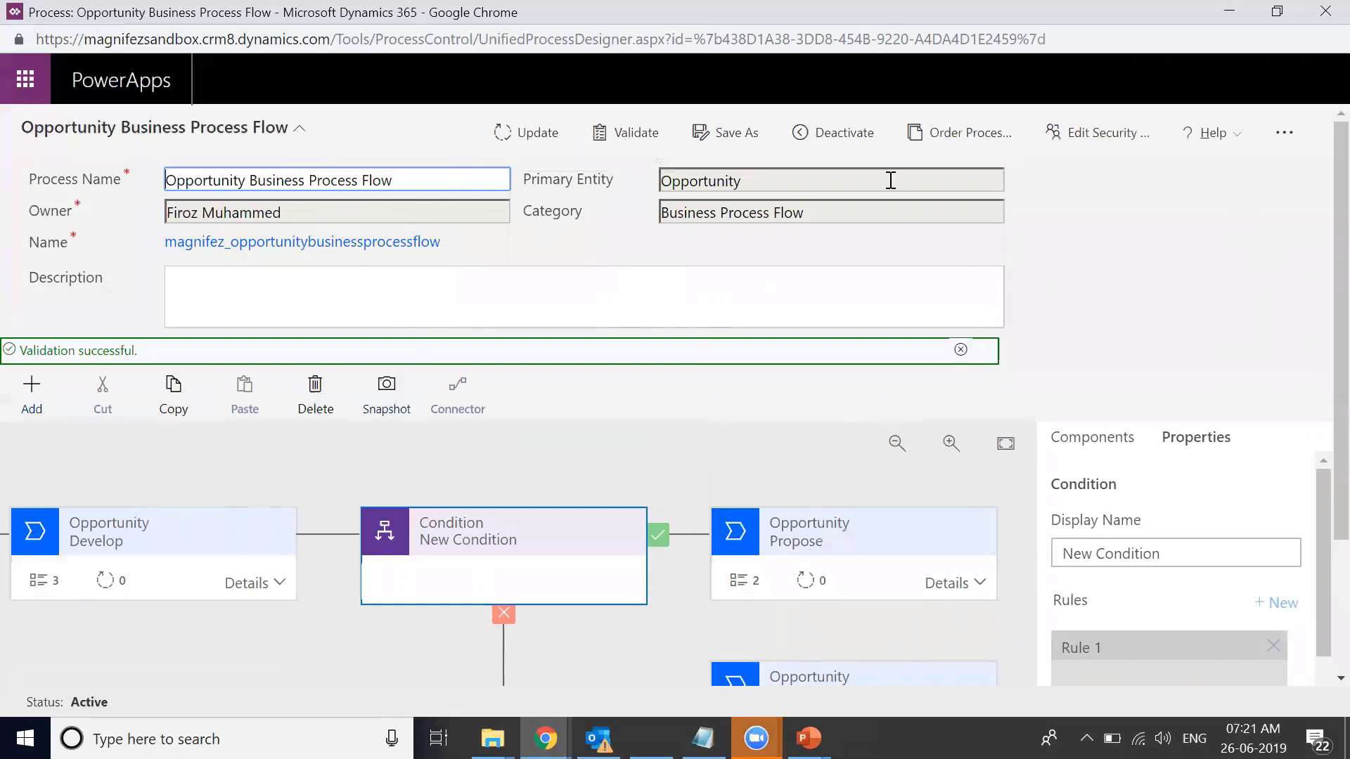
{"action": "left_click", "coordinate": [1099, 231]}
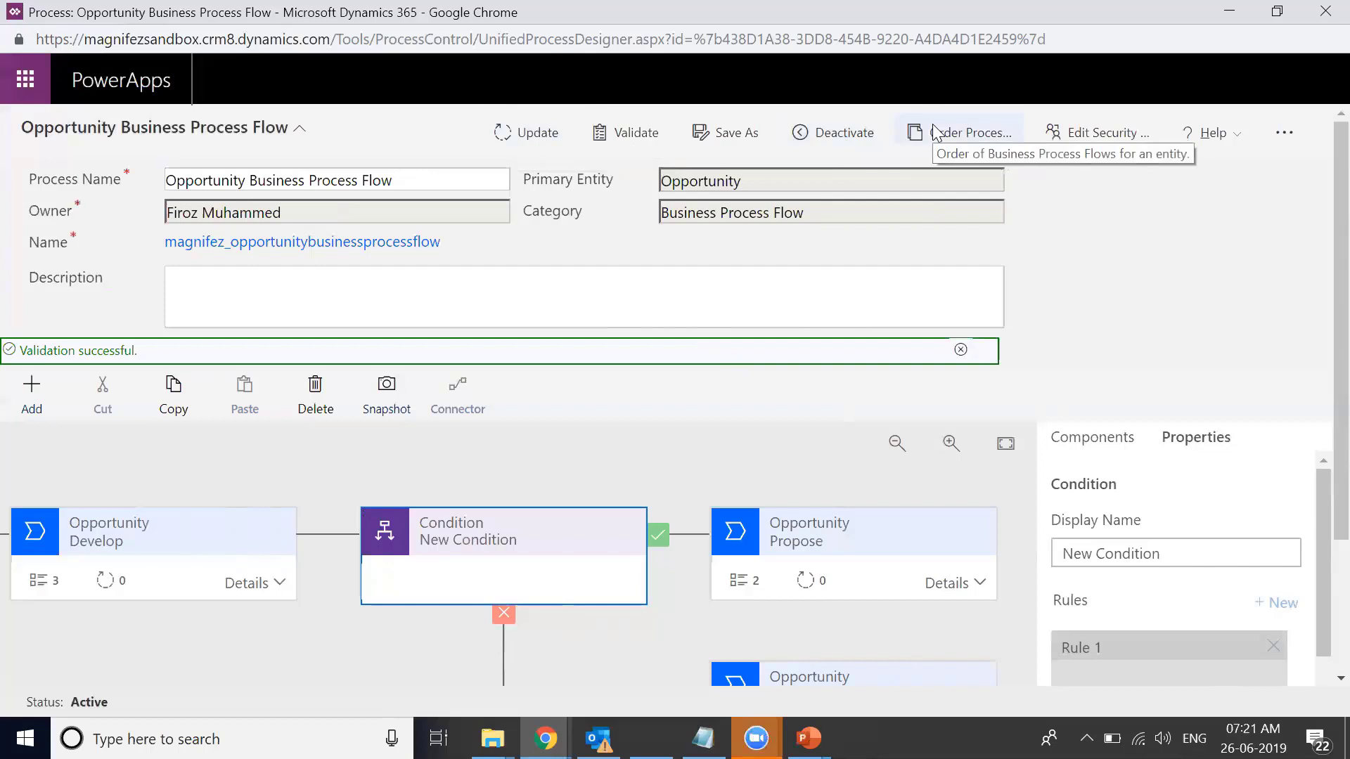
{"action": "left_click", "coordinate": [854, 142]}
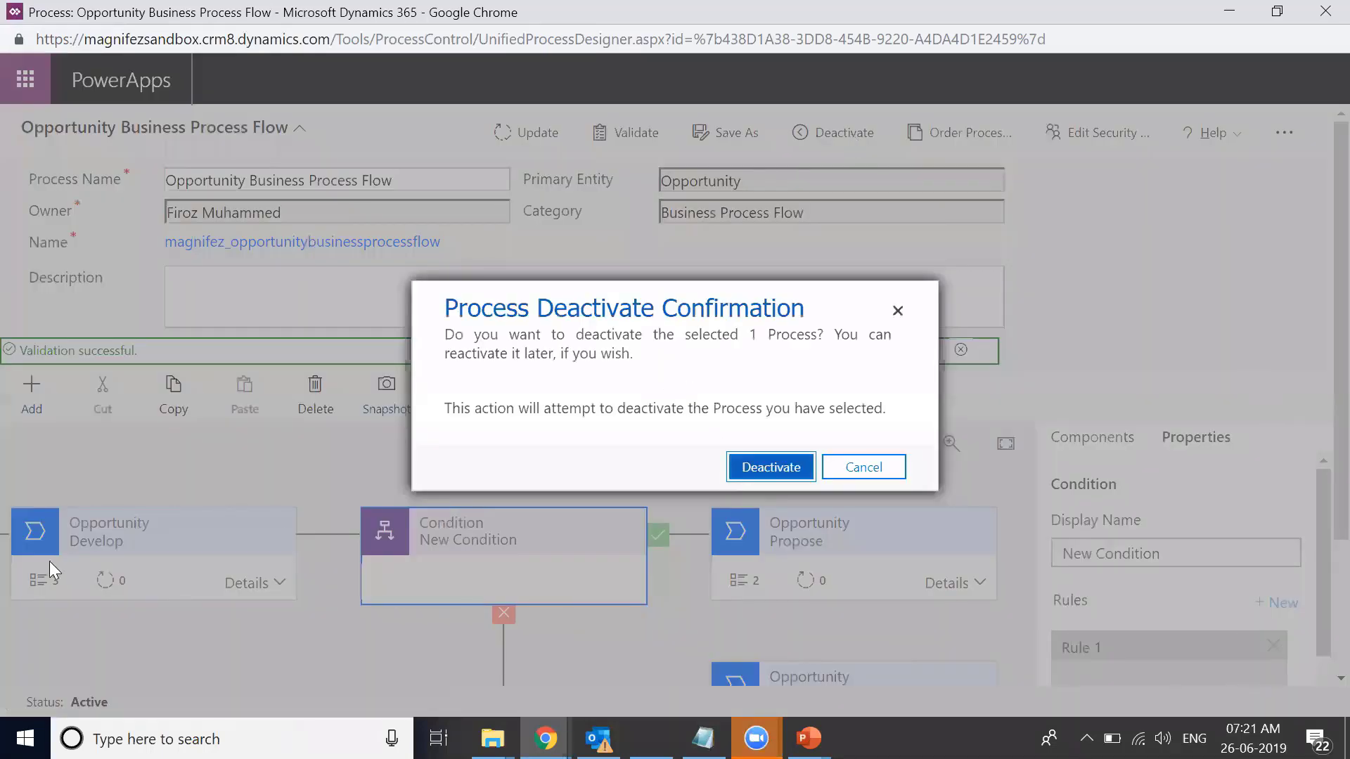
{"action": "left_click", "coordinate": [766, 467]}
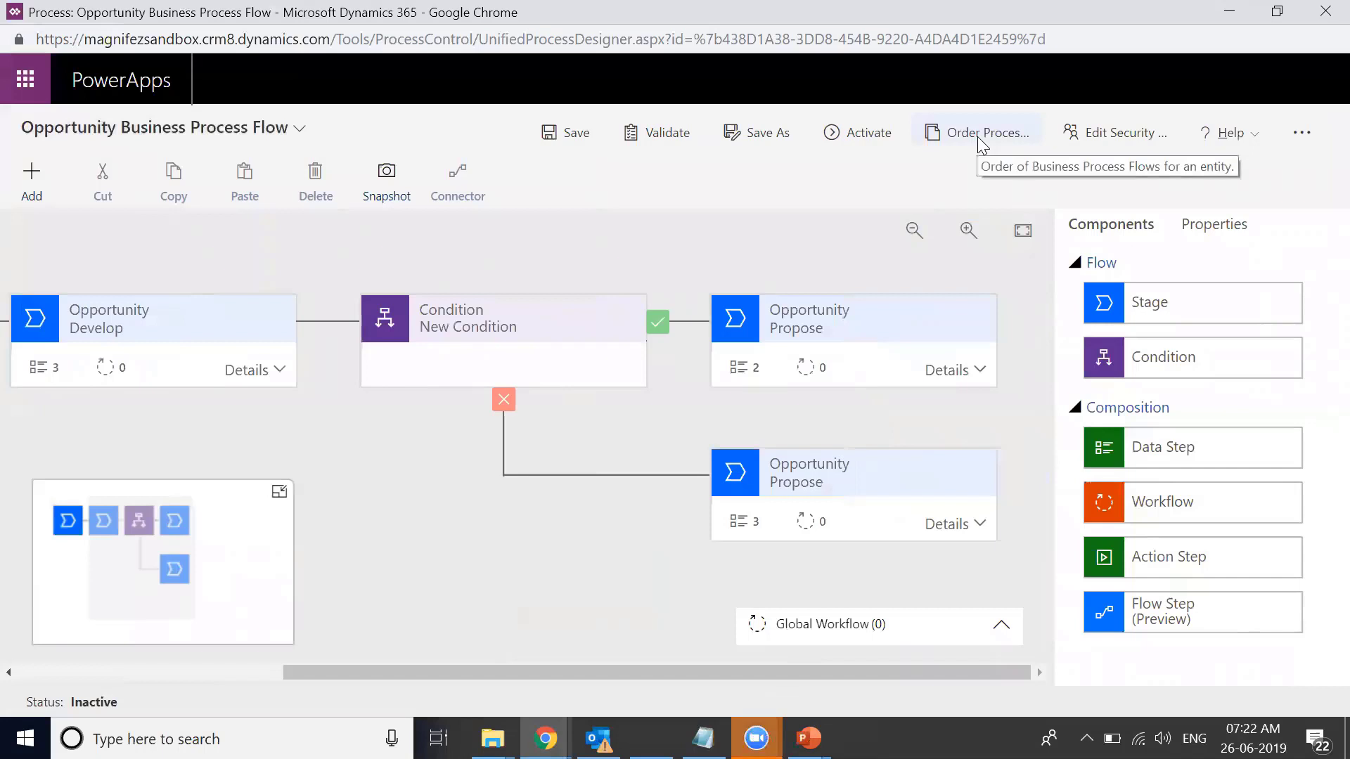
Try moving Opportunity Sales Process two places down and back up in the Opportunity process flow order, and dismiss the order dialog
{"action": "left_click", "coordinate": [977, 136]}
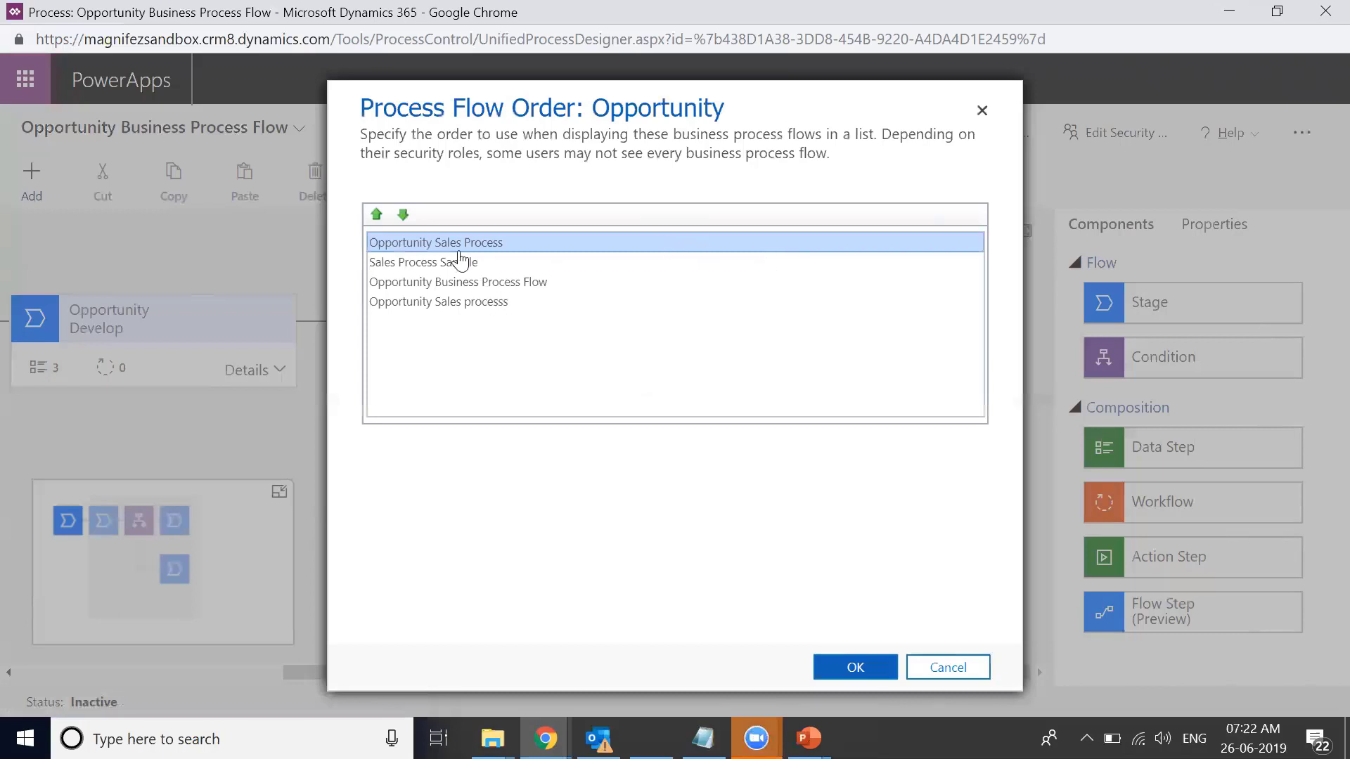
{"action": "double_click", "coordinate": [402, 215]}
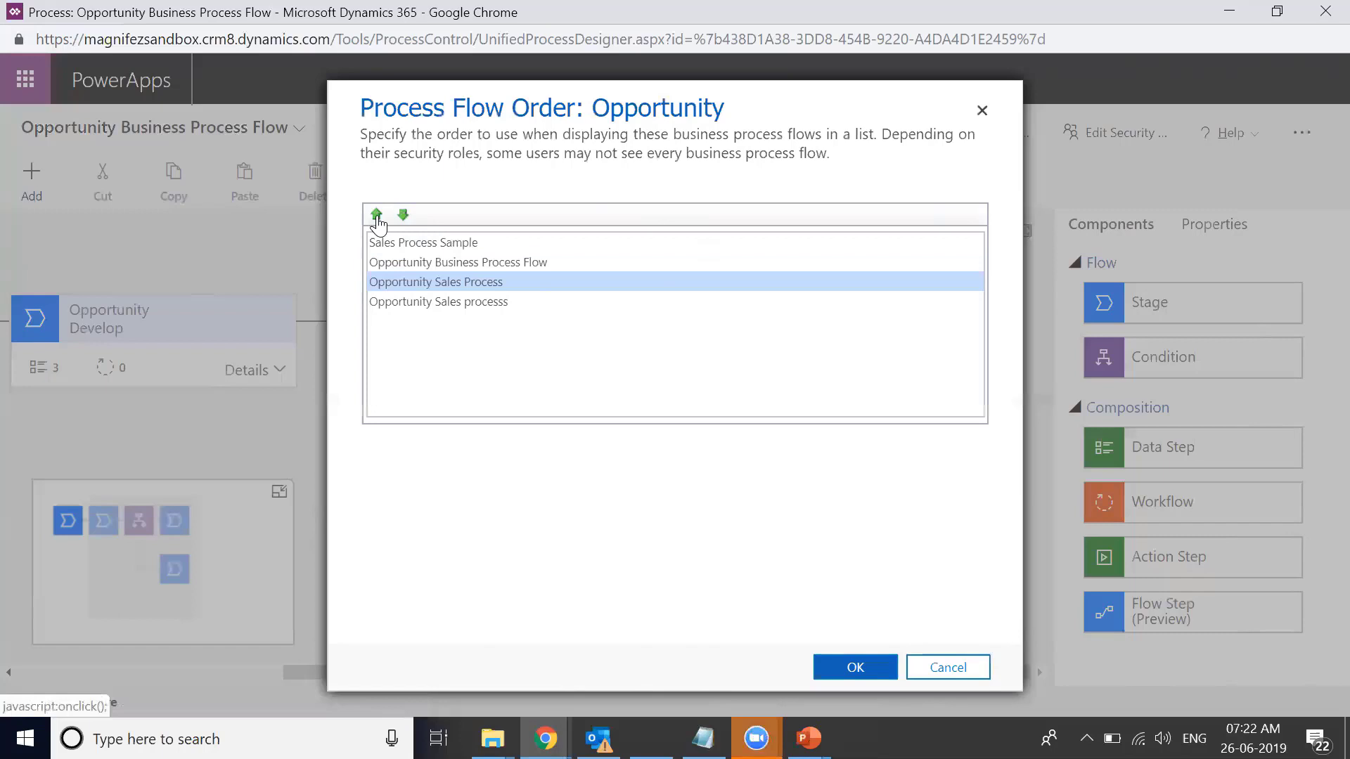
{"action": "double_click", "coordinate": [377, 215]}
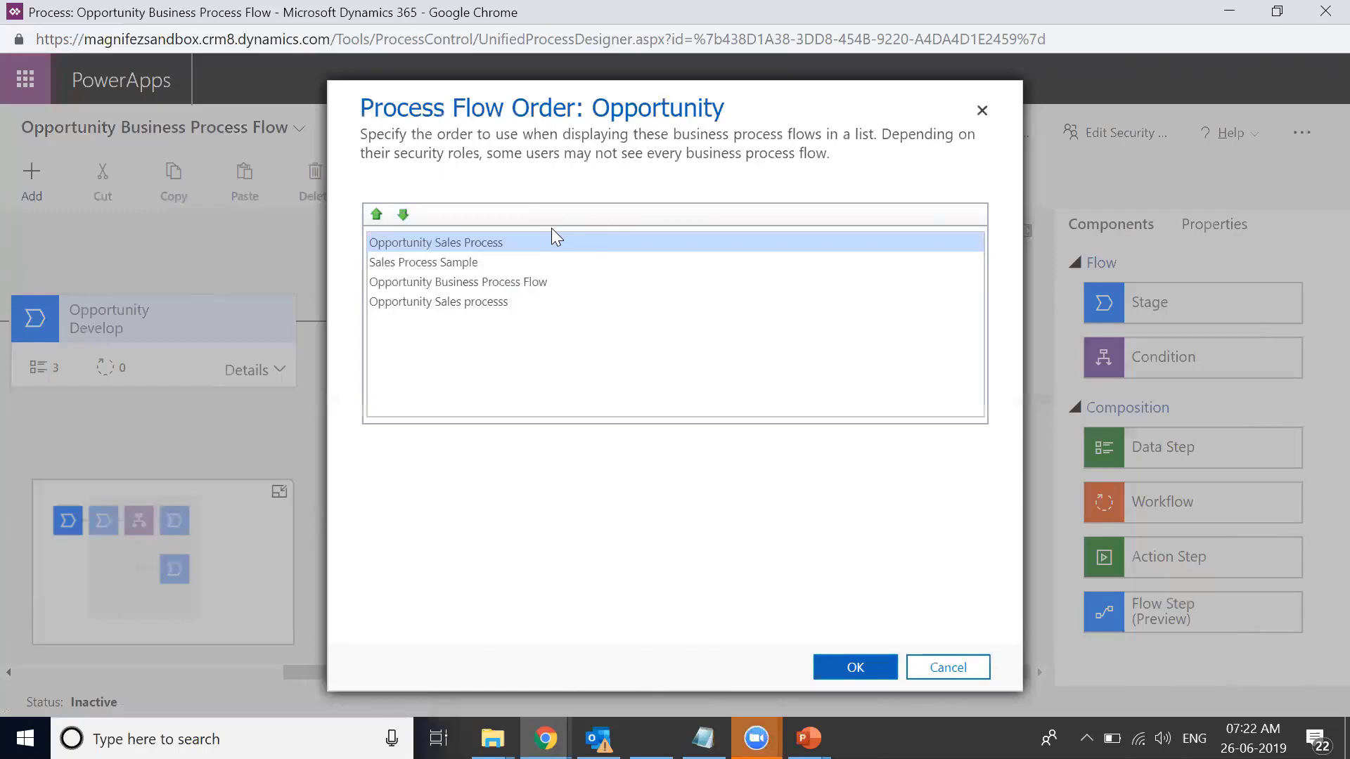
{"action": "key", "text": "Escape"}
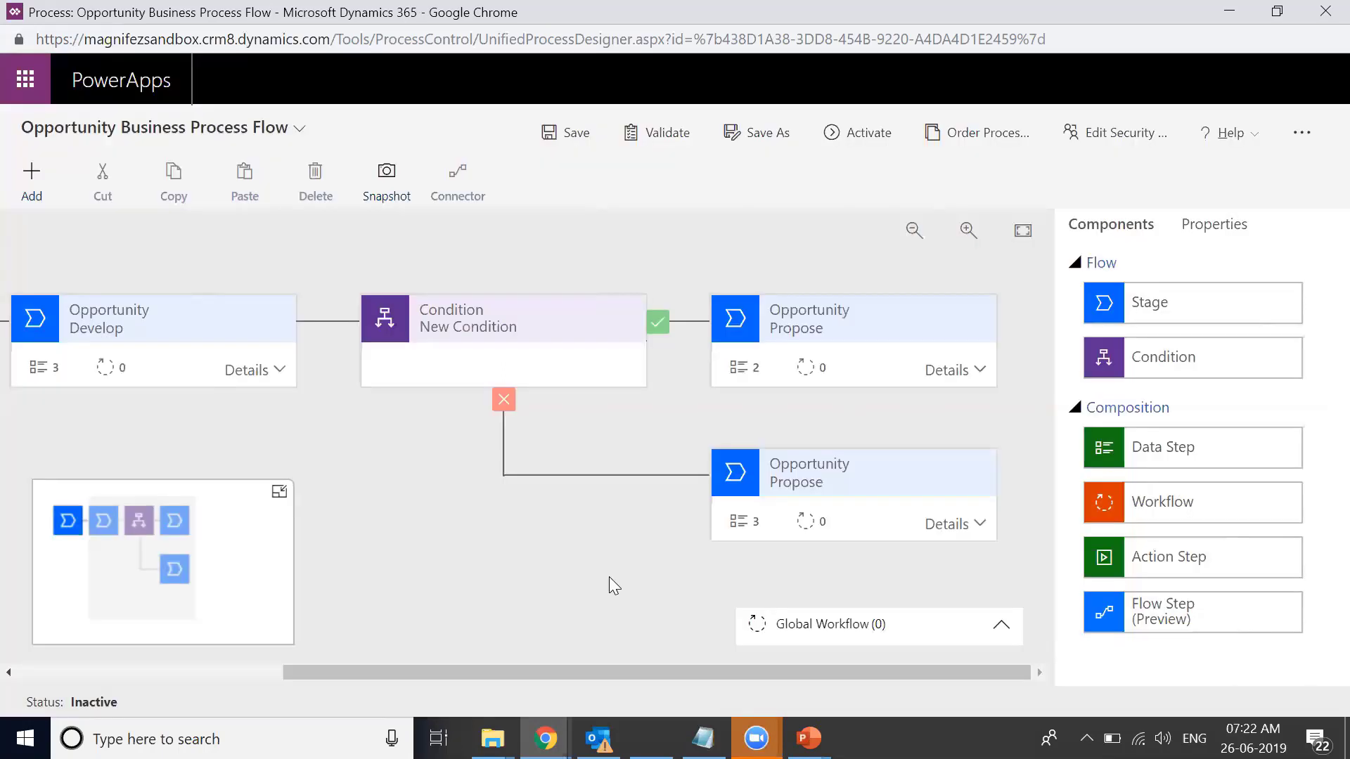
Open the security roles list in a maximized window and select the Account Manager and Account Manager - Sales roles
{"action": "left_click", "coordinate": [1101, 139]}
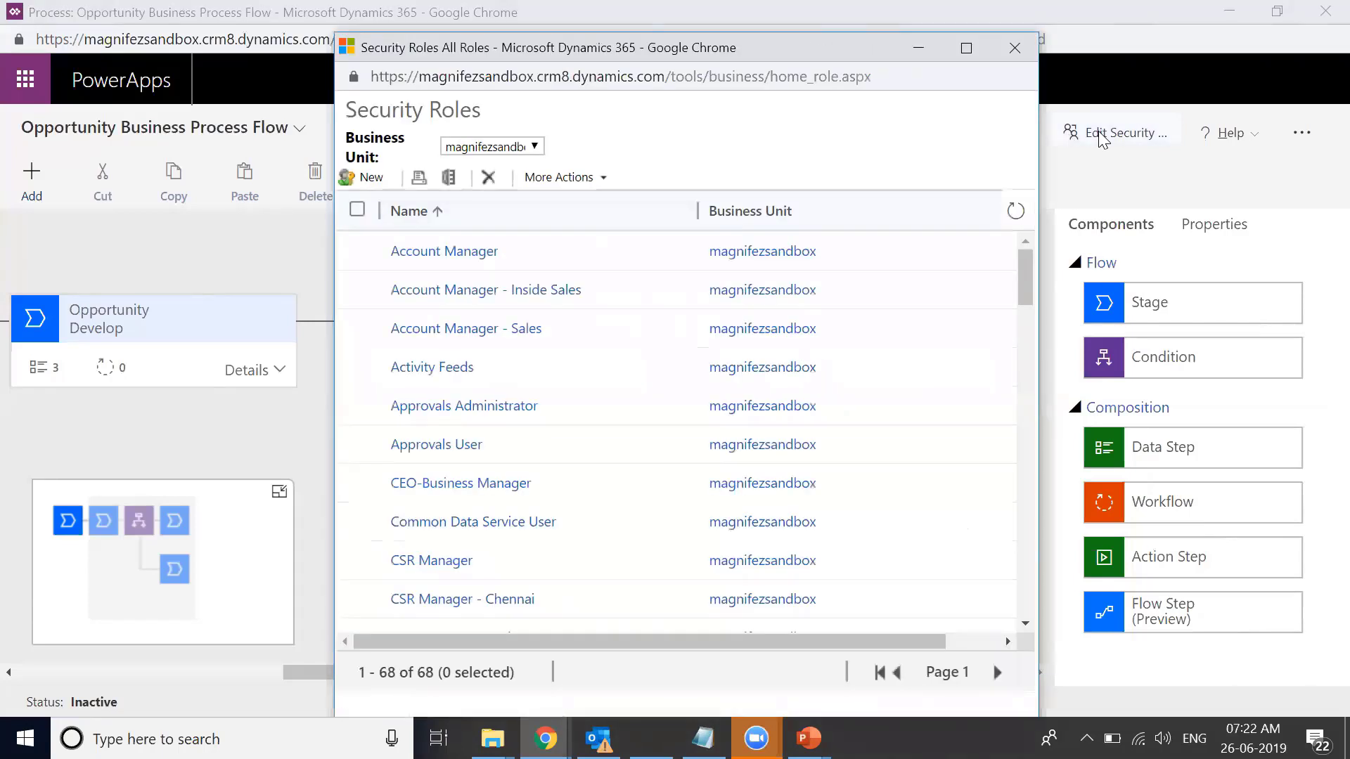
{"action": "left_click", "coordinate": [967, 48]}
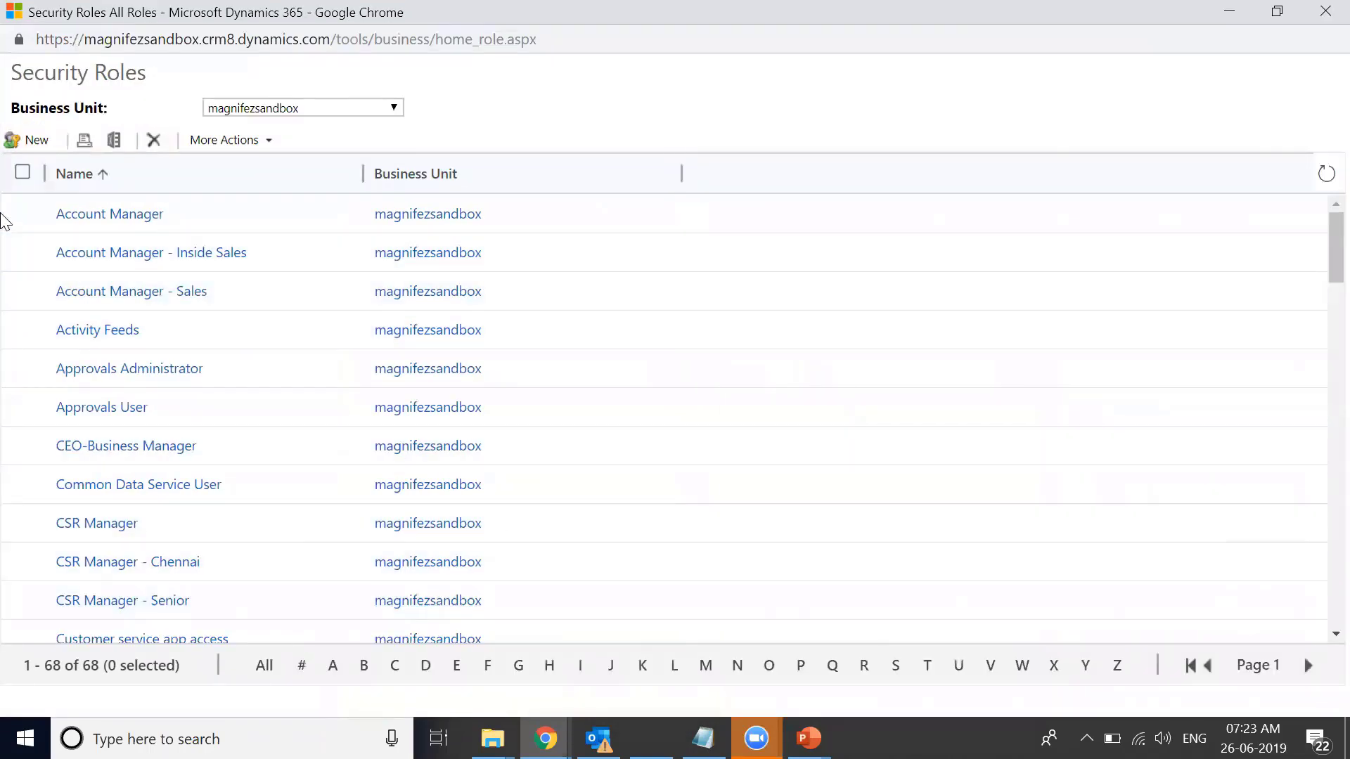
{"action": "left_click", "coordinate": [23, 212]}
{"action": "left_click", "coordinate": [21, 290]}
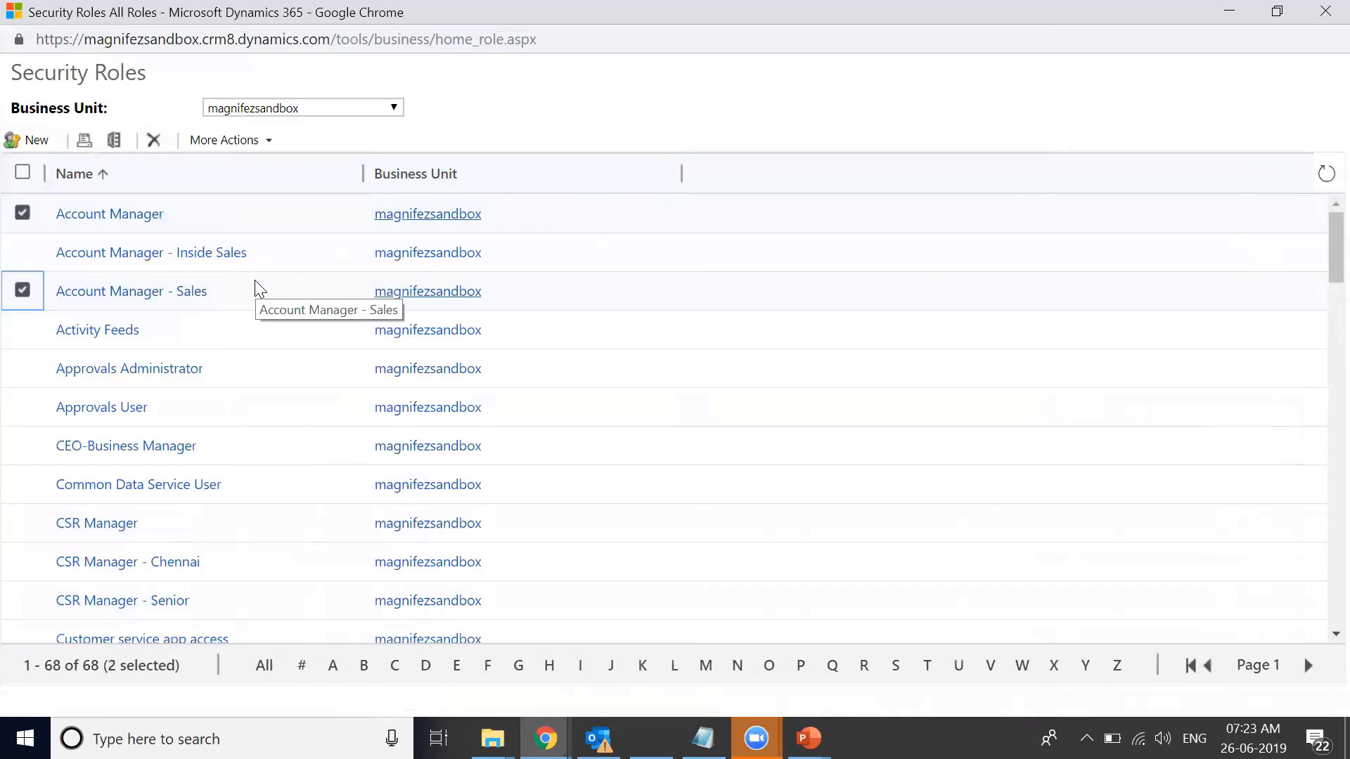
{"action": "key", "text": "alt+Tab"}
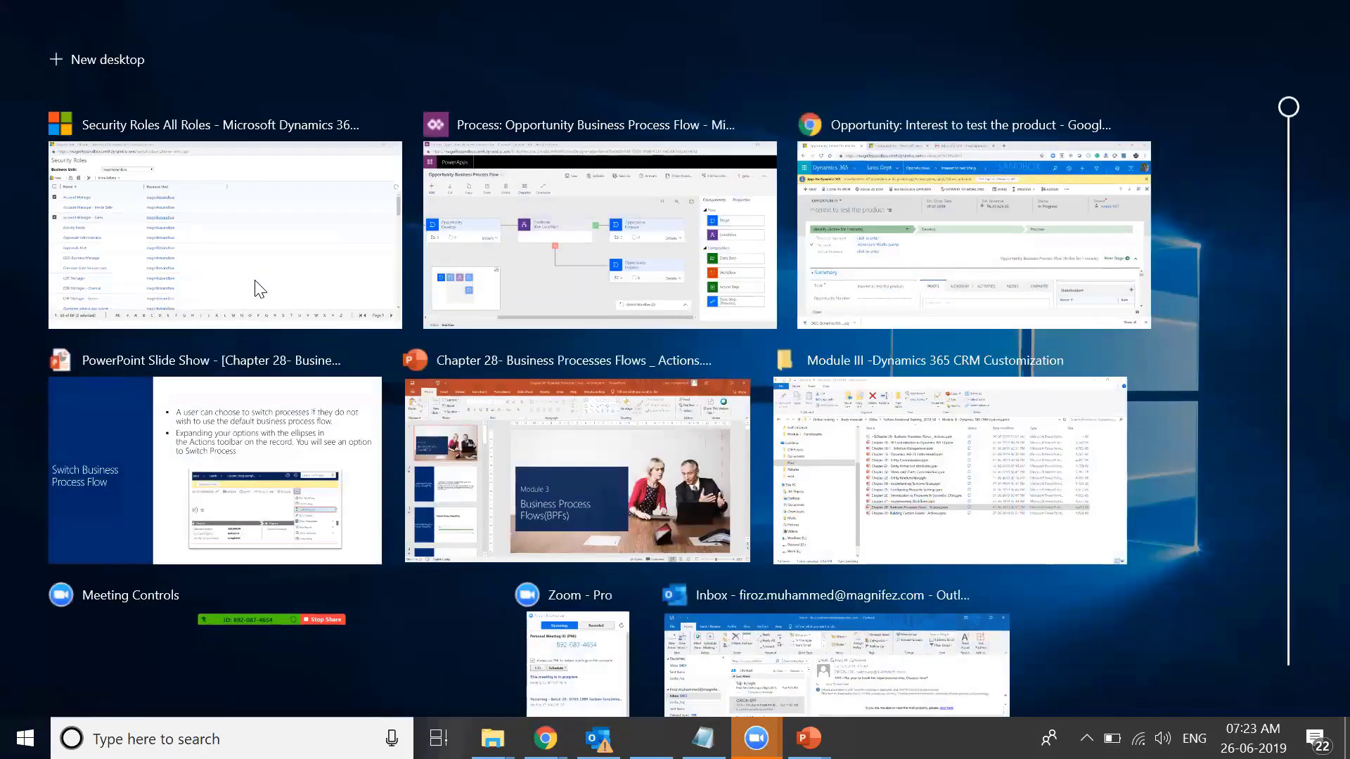
{"action": "left_click", "coordinate": [259, 288]}
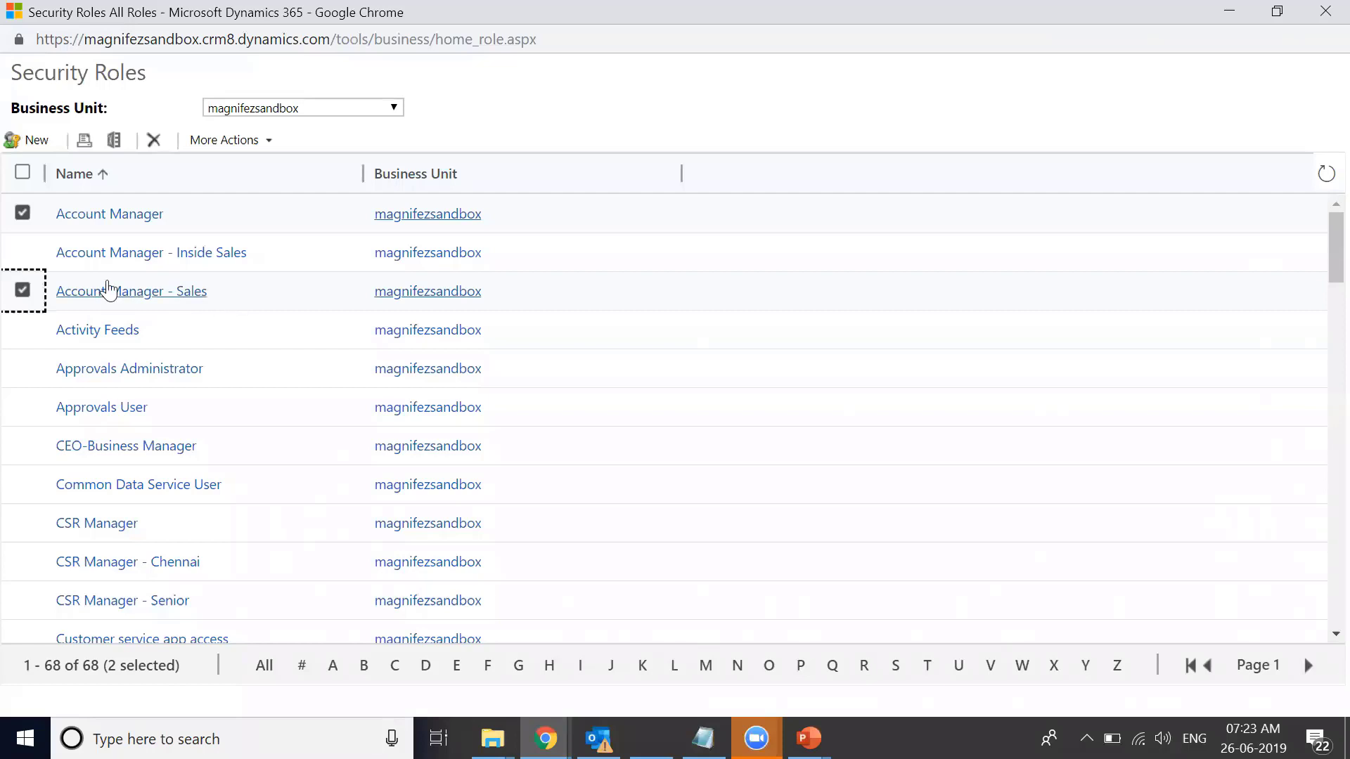
Open the Account Manager security role and examine its privileges for all business process flows
{"action": "left_click", "coordinate": [102, 217]}
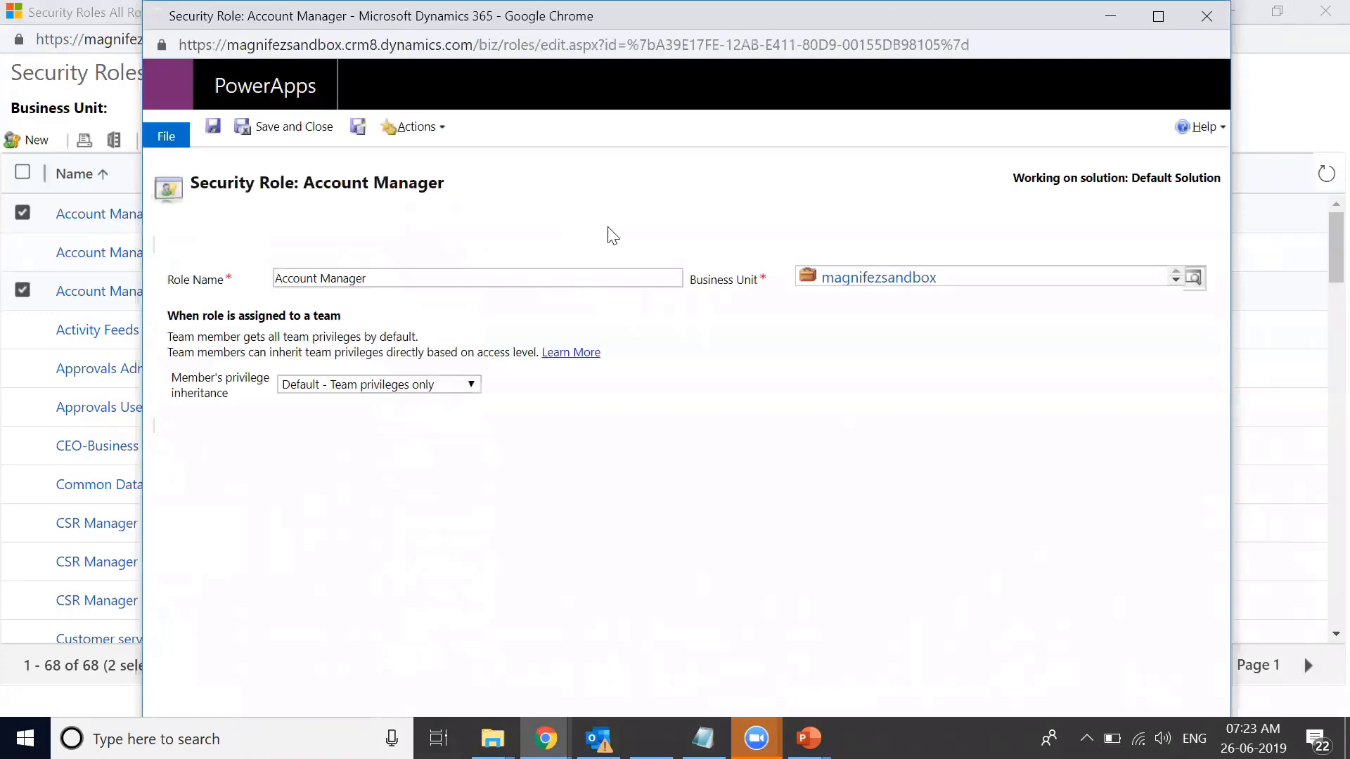
{"action": "left_click", "coordinate": [1036, 250]}
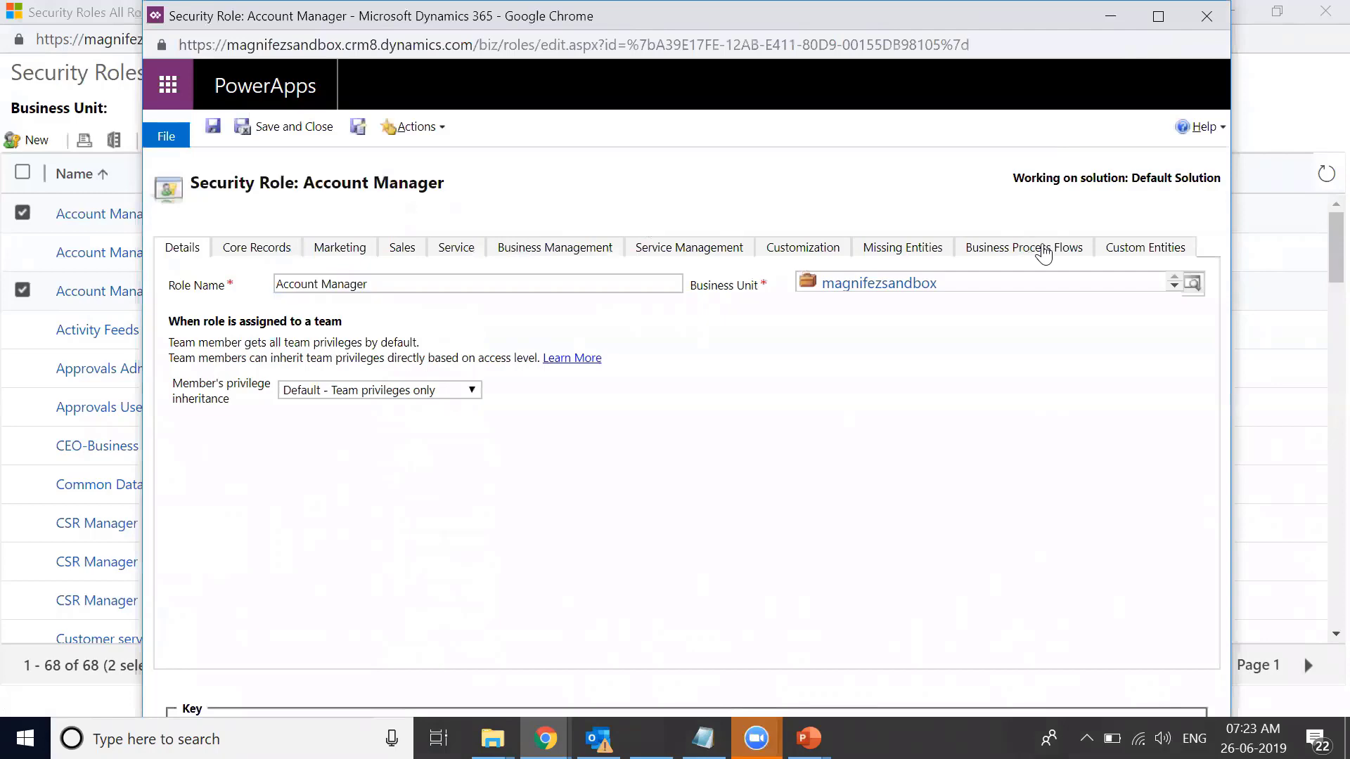
{"action": "left_click", "coordinate": [1157, 17]}
{"action": "left_click_drag", "start_coordinate": [1317, 389], "coordinate": [1318, 617]}
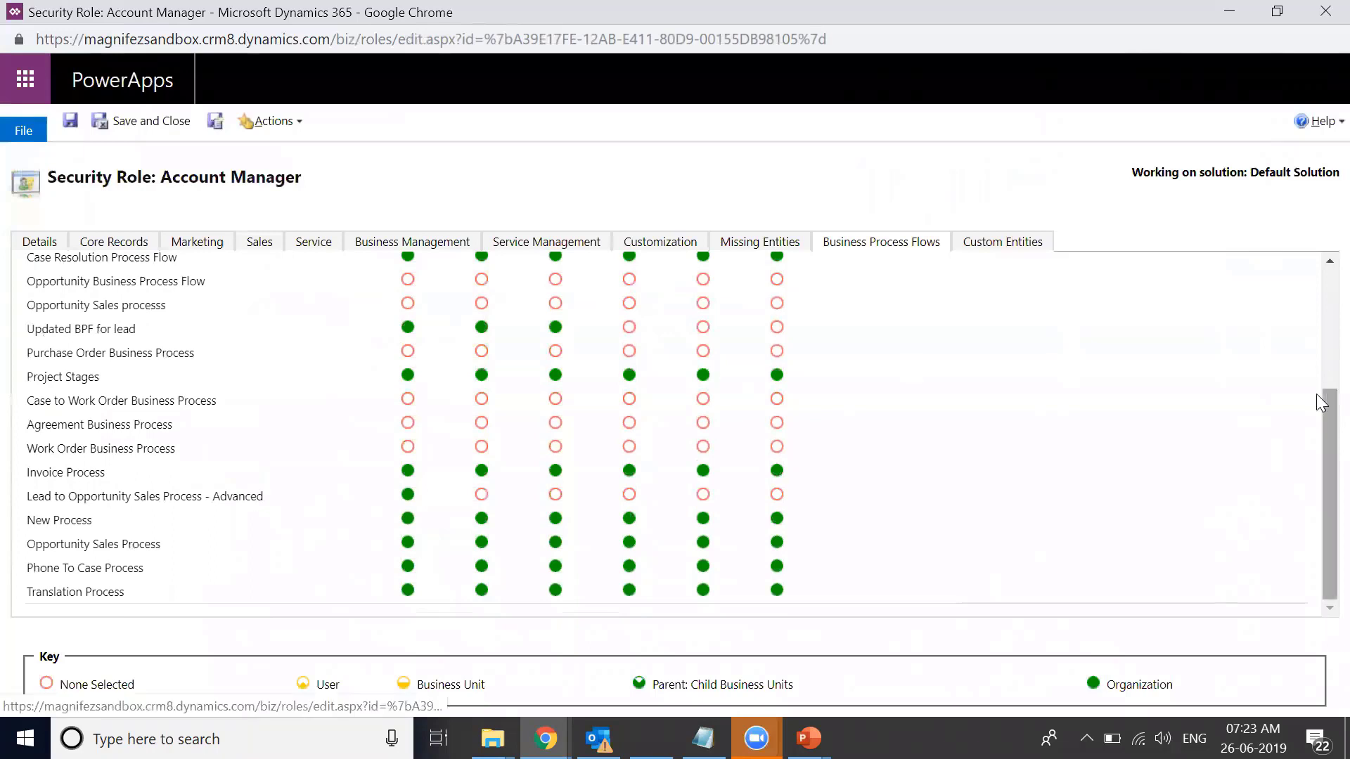
{"action": "left_click_drag", "start_coordinate": [1320, 414], "coordinate": [1297, 118]}
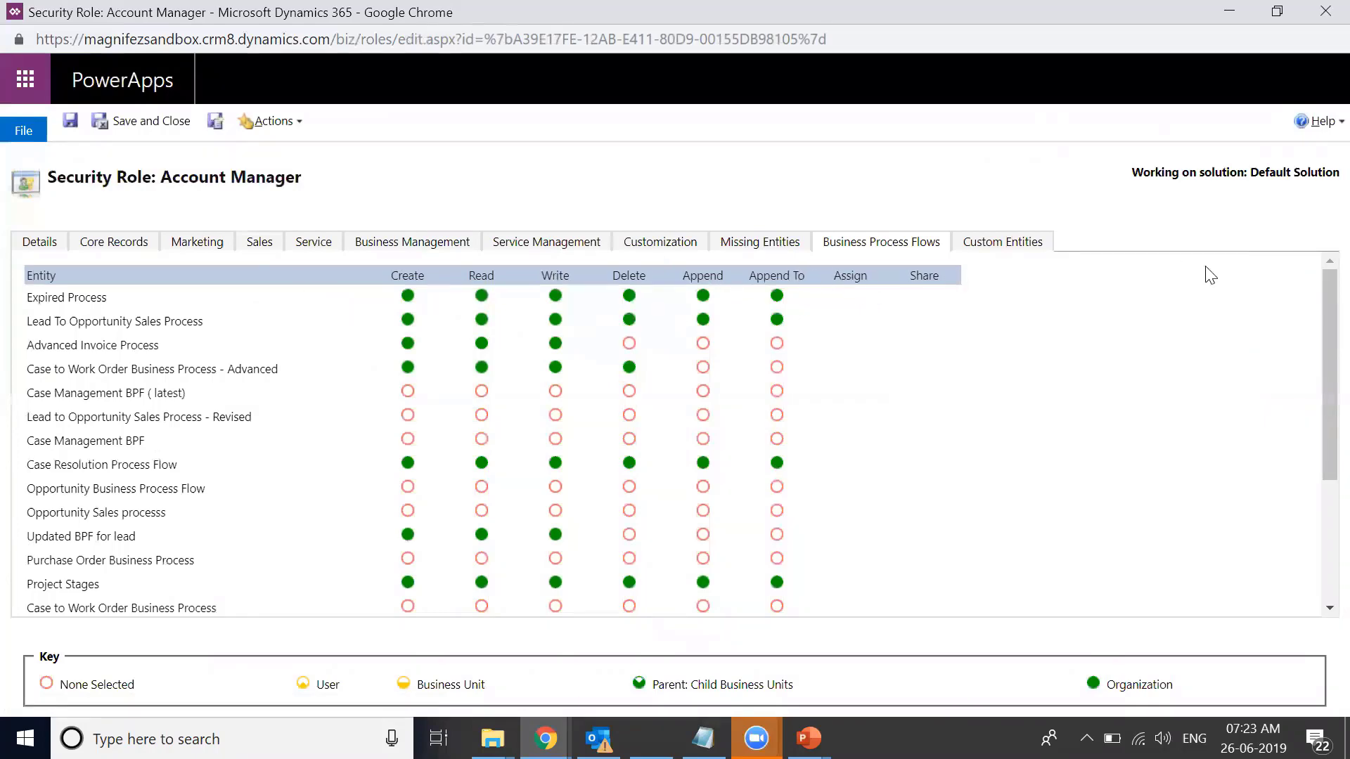
{"action": "left_click_drag", "start_coordinate": [1329, 302], "coordinate": [1317, 205]}
Try toggling the role's Create privilege for Opportunity Business Process Flow, and leave the role and the roles list without saving
{"action": "left_click", "coordinate": [410, 490]}
{"action": "left_click", "coordinate": [410, 490]}
{"action": "left_click", "coordinate": [1321, 9]}
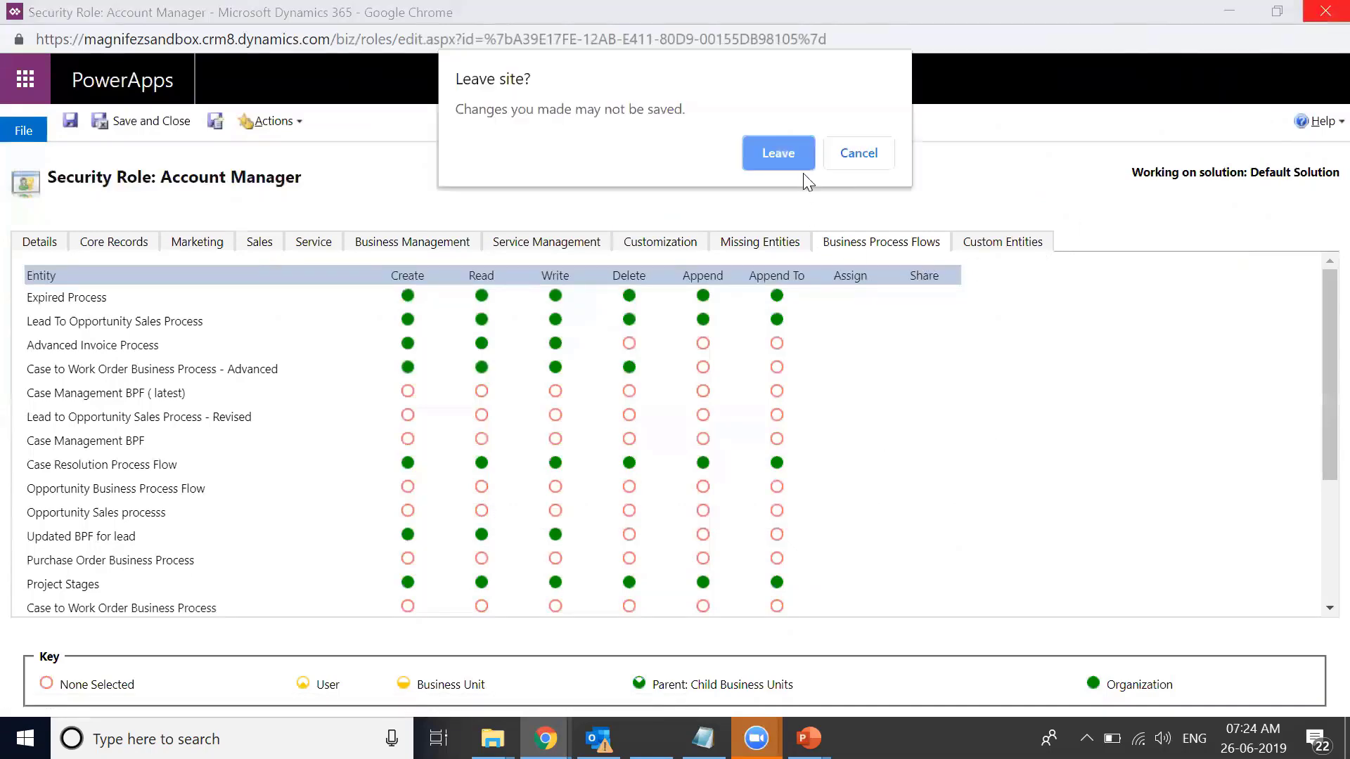
{"action": "left_click", "coordinate": [778, 155]}
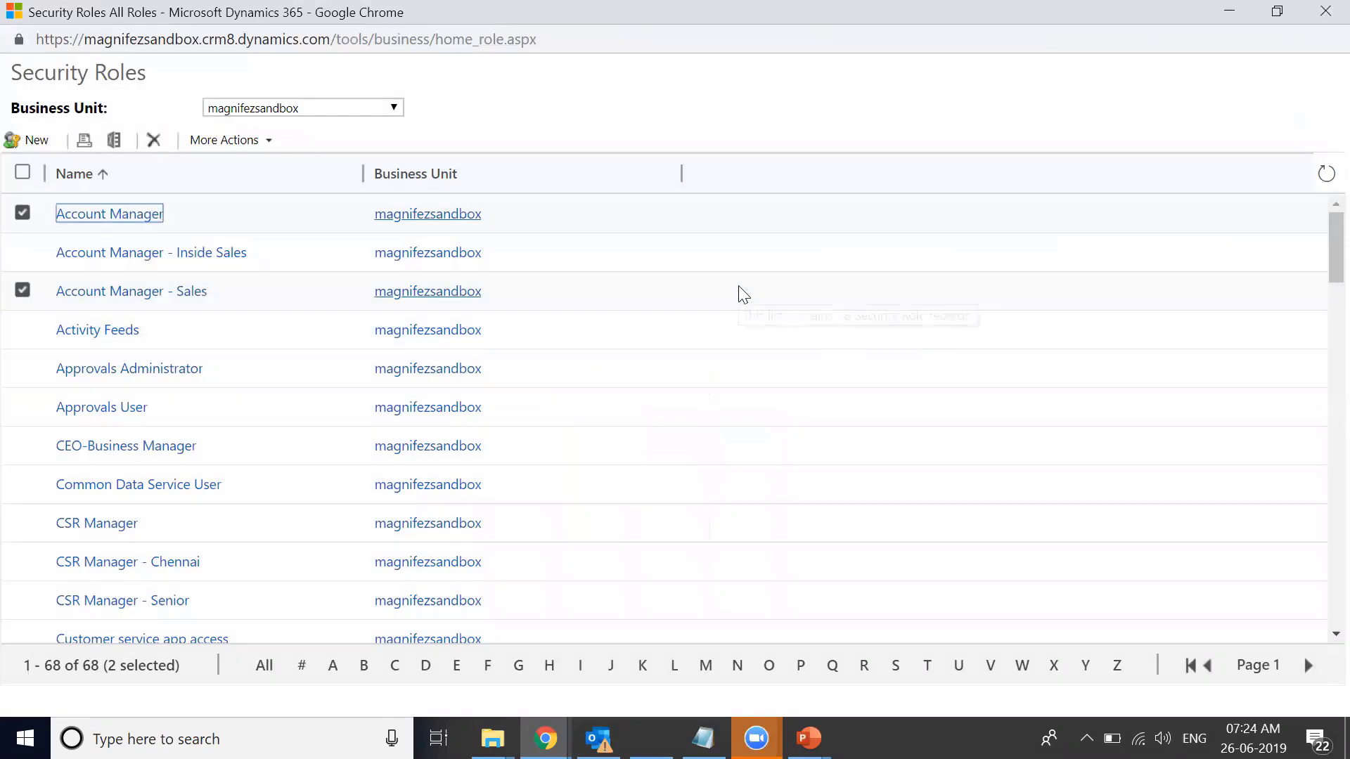
{"action": "left_click", "coordinate": [1321, 11]}
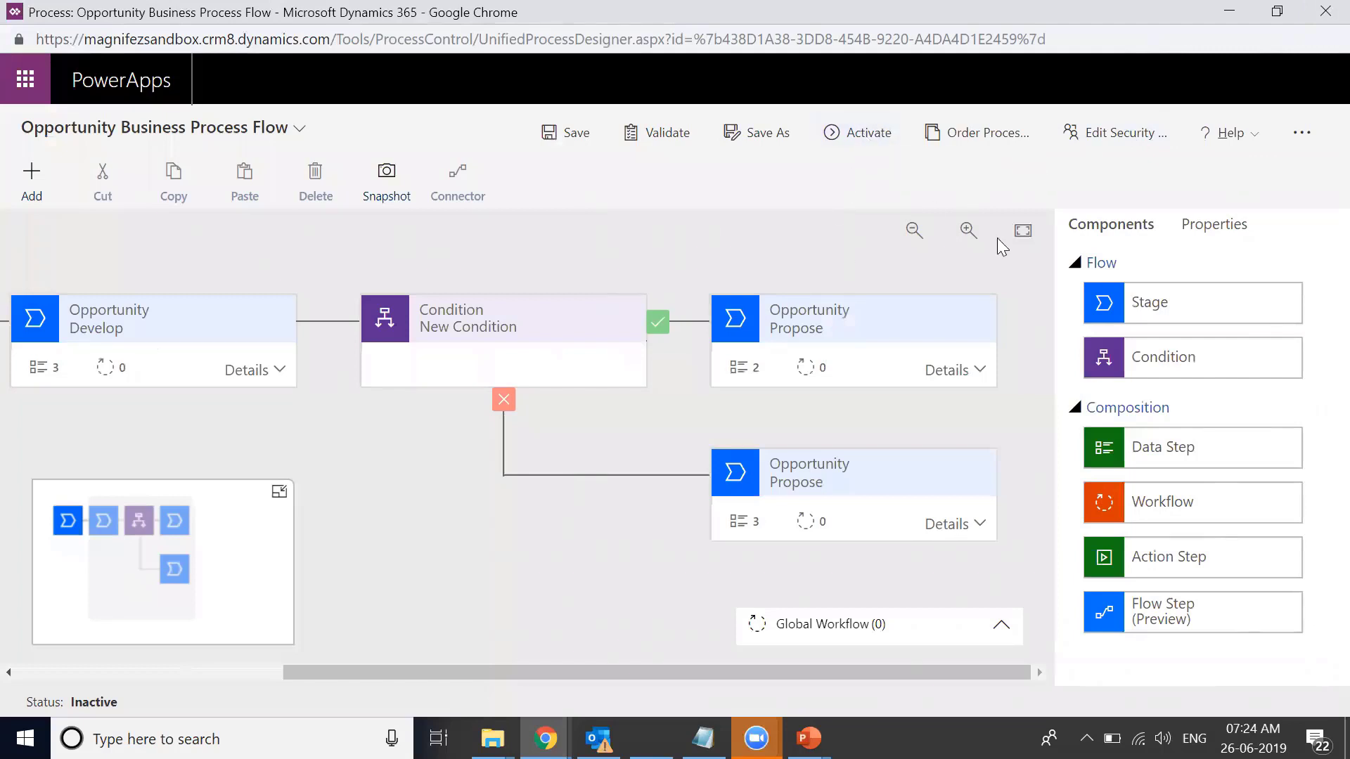
Insert a stage on the condition's yes branch before Propose, entering the name Negotiation, category Resolve and entity Opportunity
{"action": "left_click_drag", "start_coordinate": [1216, 303], "coordinate": [685, 343]}
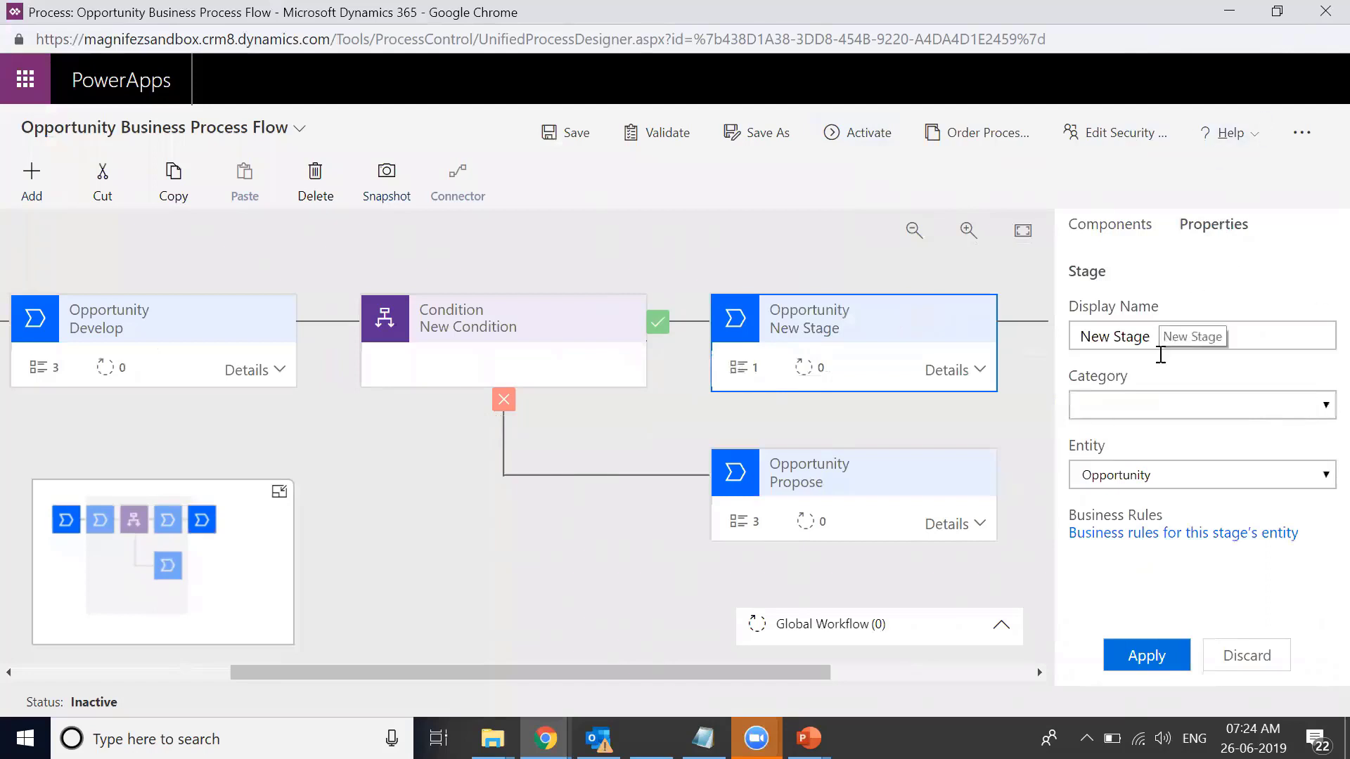
{"action": "triple_click", "coordinate": [1187, 349]}
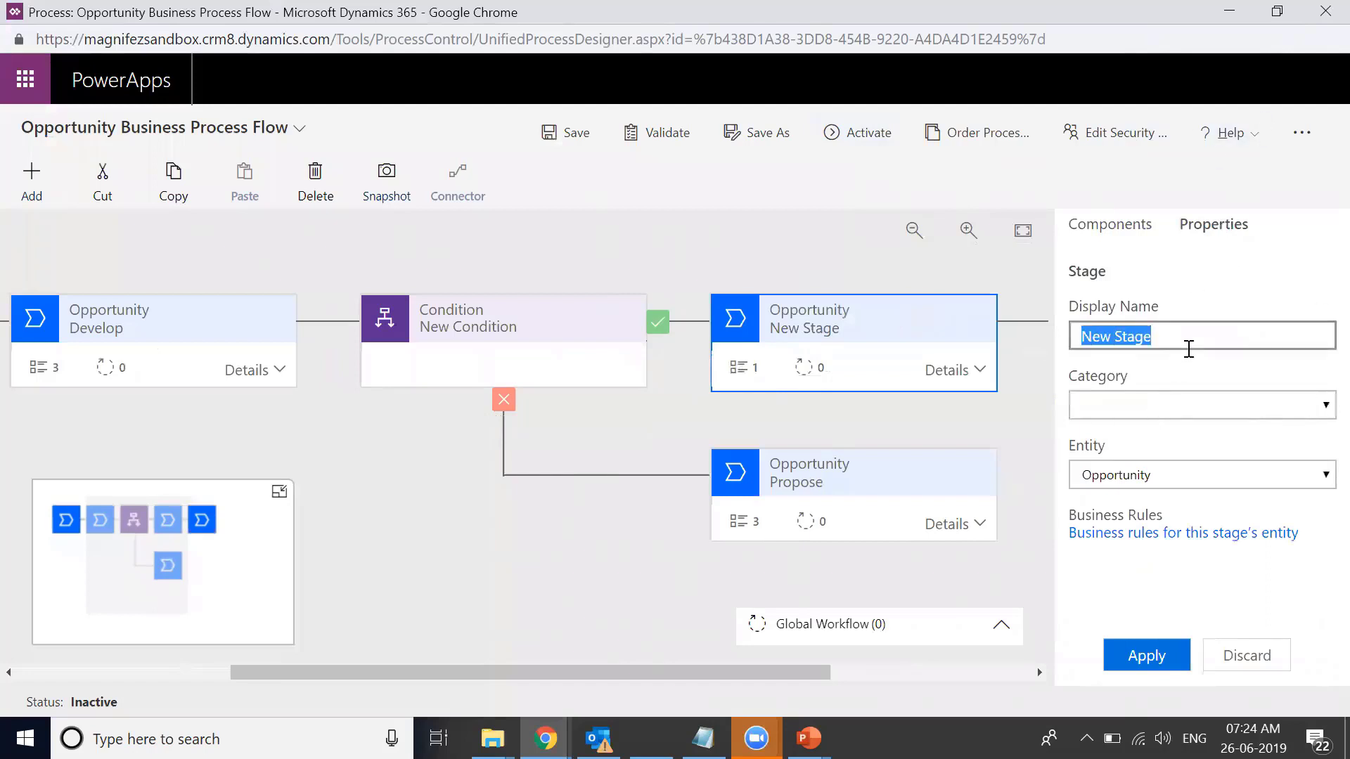
{"action": "type", "text": "Negotiation"}
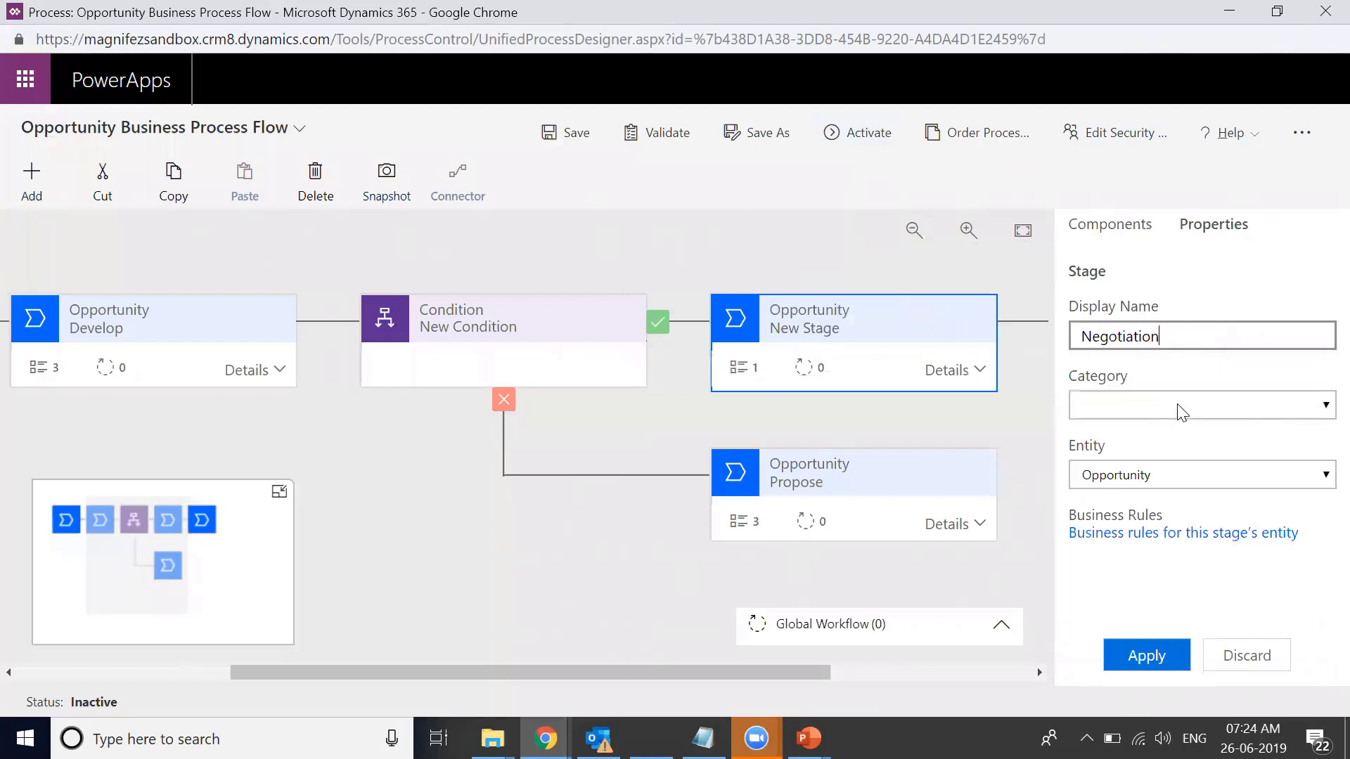
{"action": "left_click", "coordinate": [1178, 407]}
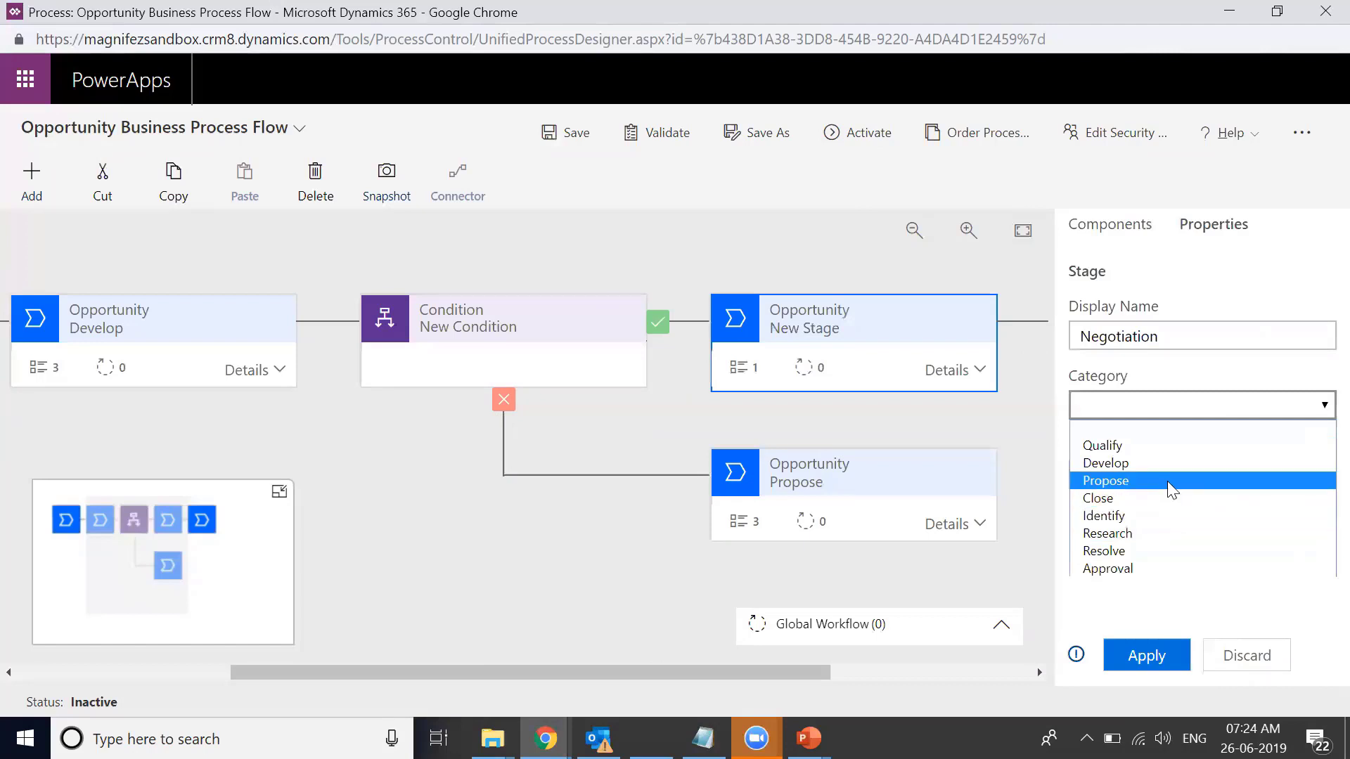
{"action": "left_click", "coordinate": [1169, 550]}
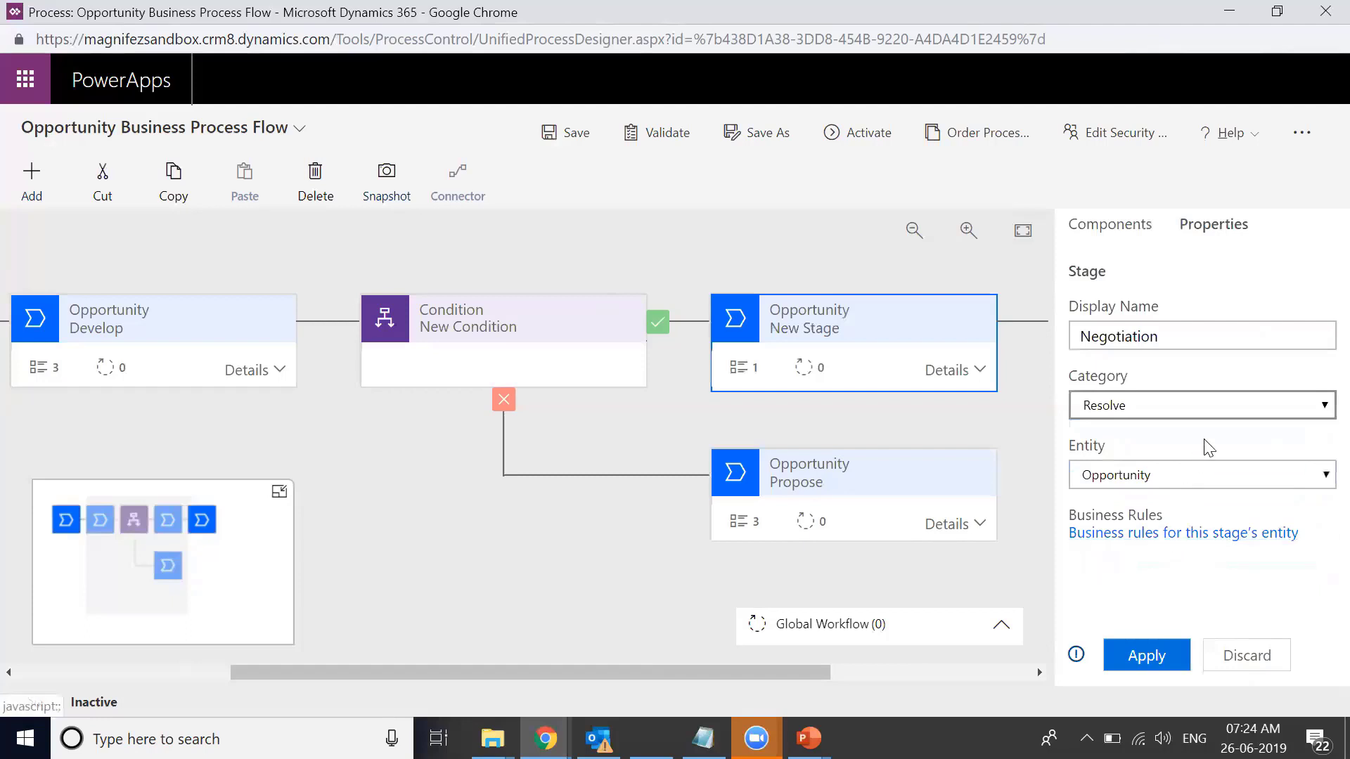
{"action": "left_click", "coordinate": [1212, 479]}
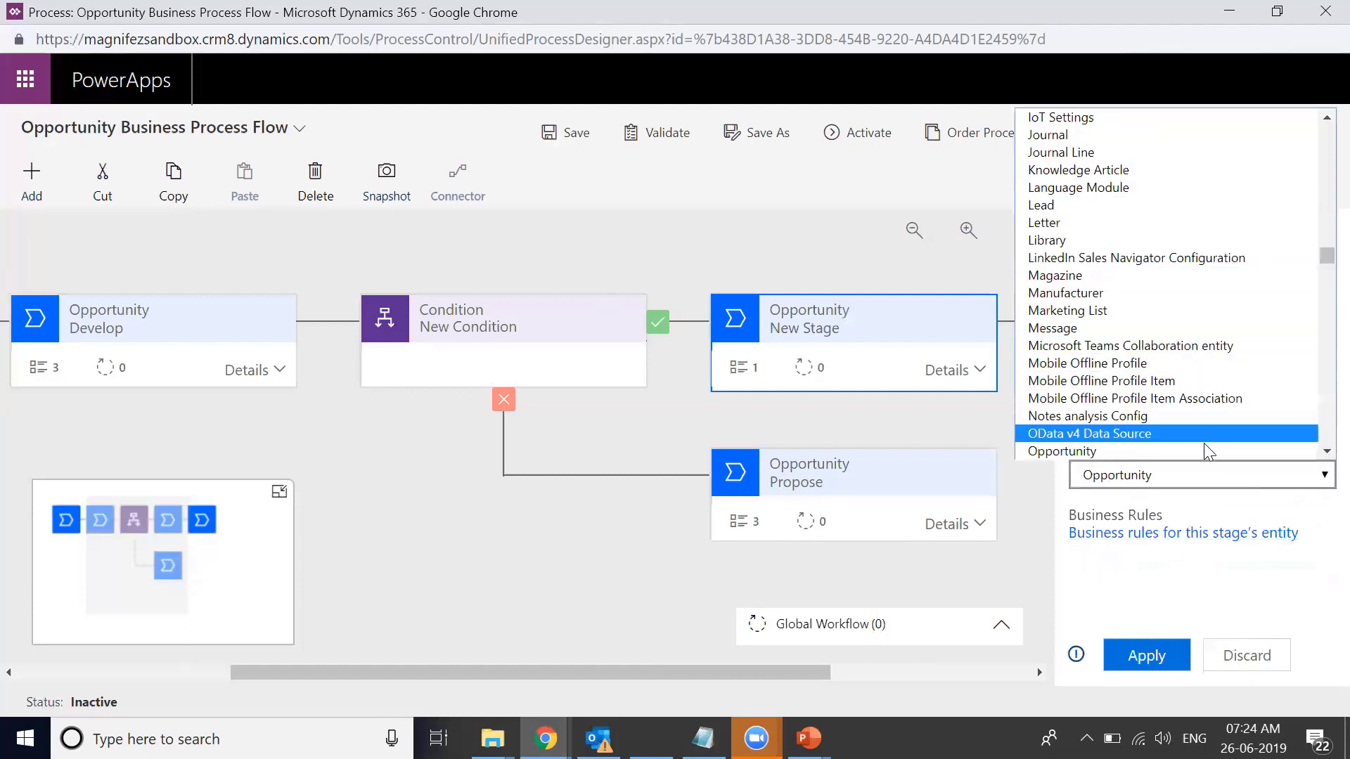
{"action": "left_click", "coordinate": [1206, 453]}
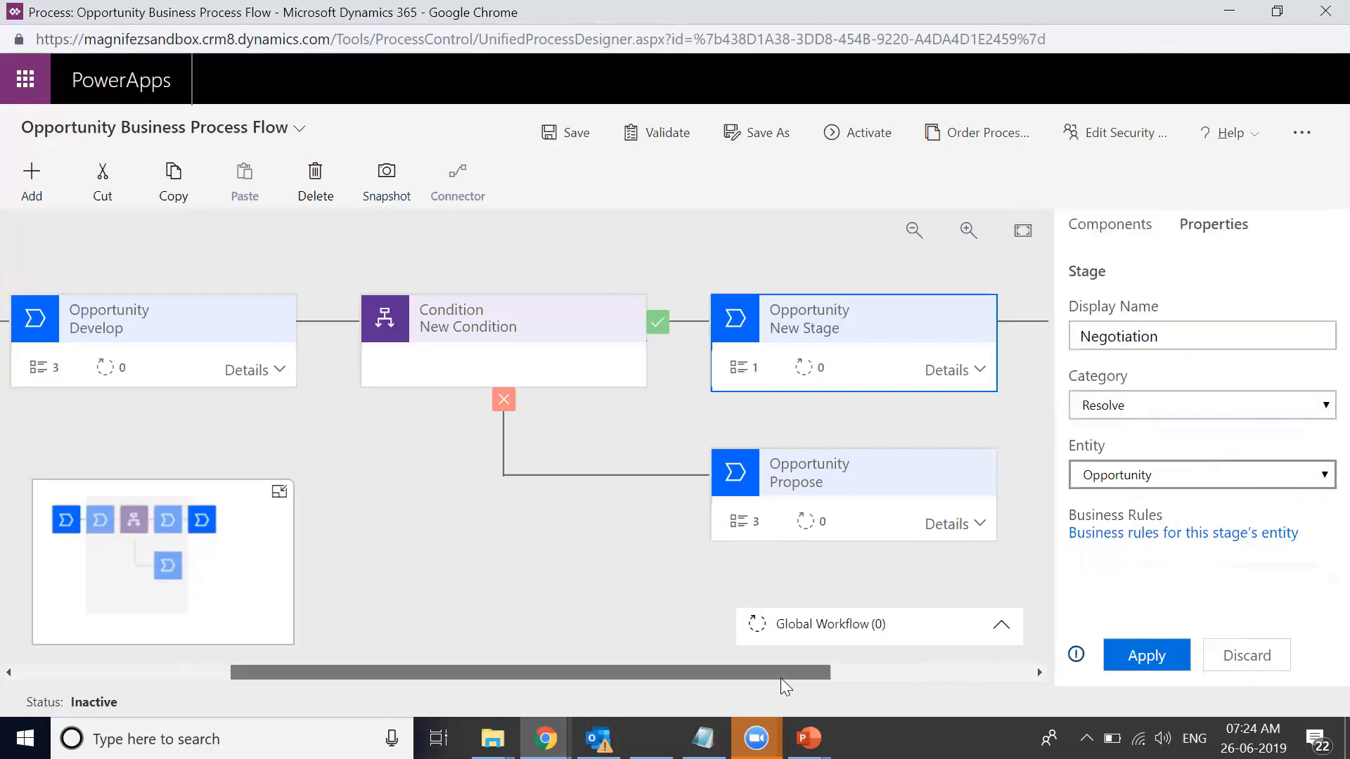
Examine the flow's stage sequence and the properties of the Identify and Develop stages
{"action": "left_click_drag", "start_coordinate": [780, 677], "coordinate": [567, 677]}
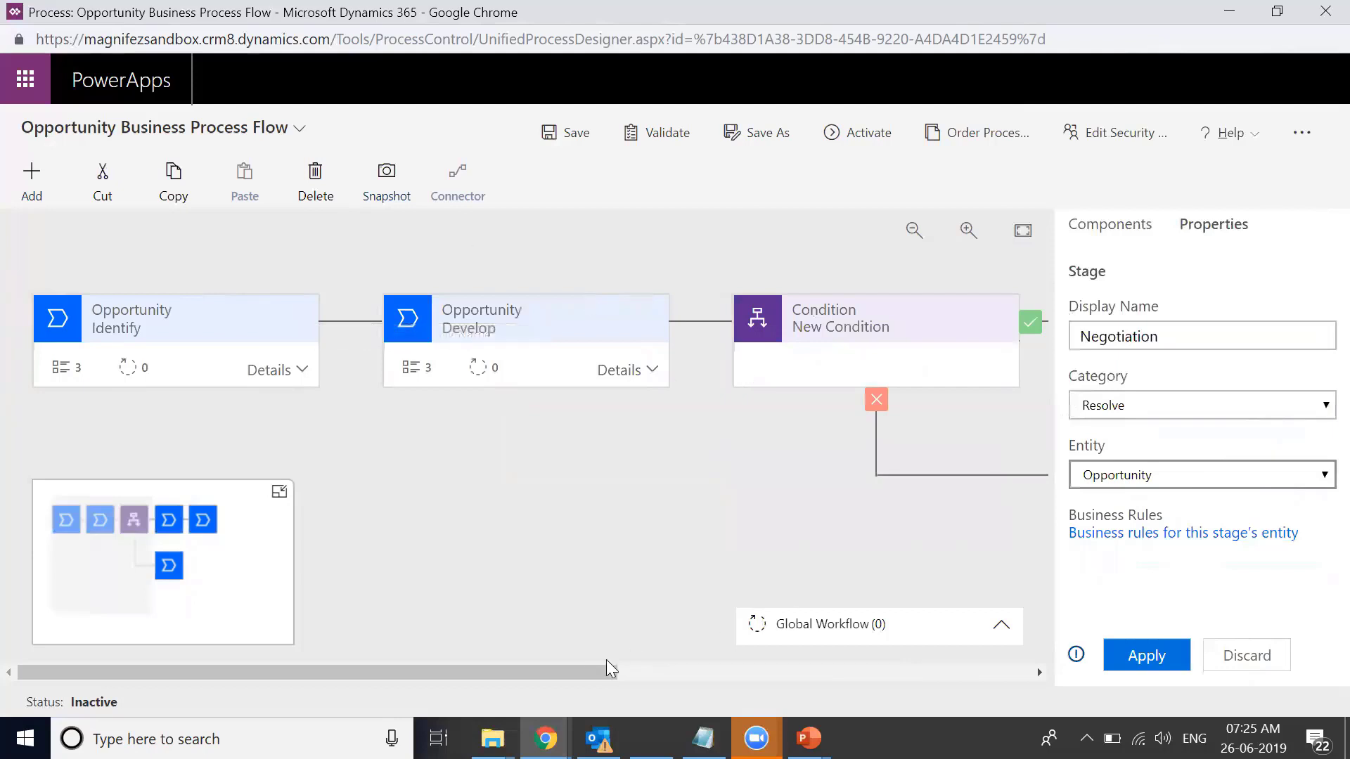
{"action": "left_click_drag", "start_coordinate": [579, 672], "coordinate": [994, 672]}
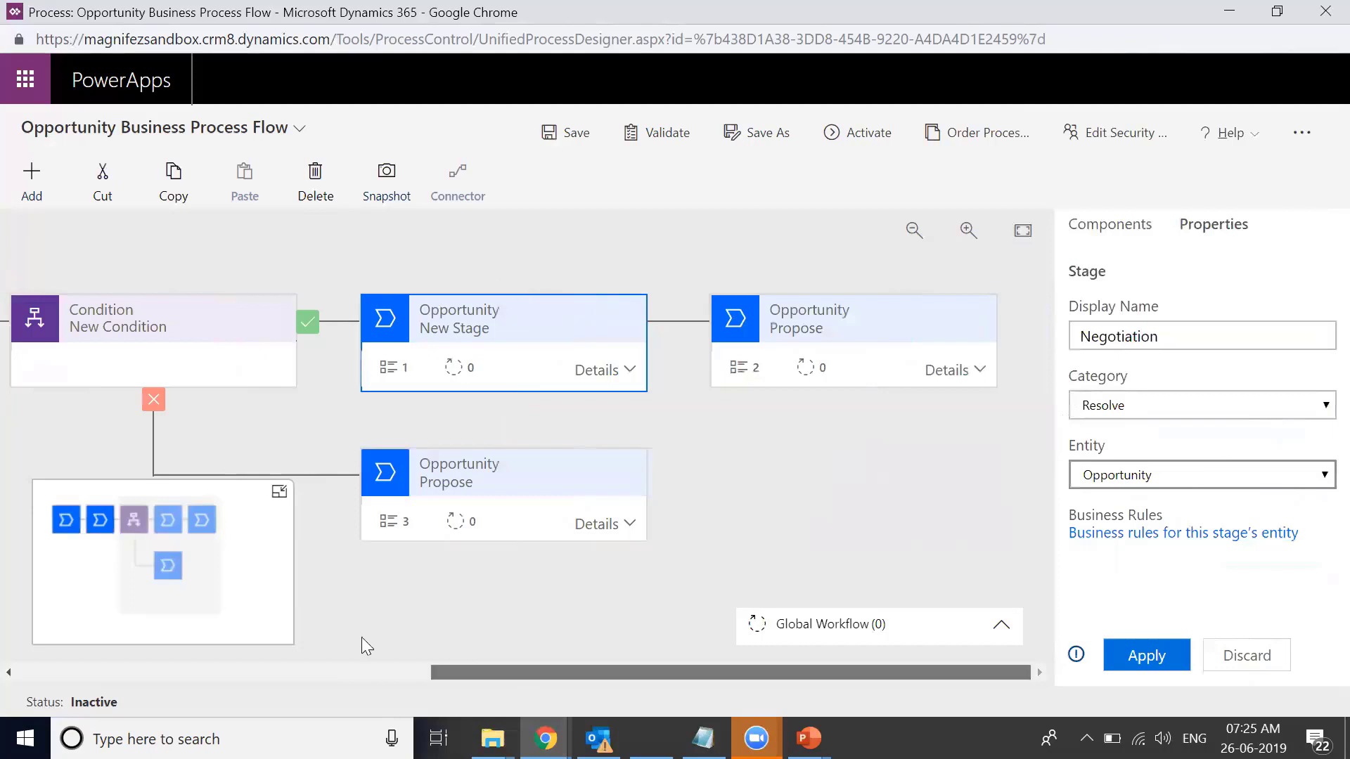
{"action": "left_click_drag", "start_coordinate": [235, 604], "coordinate": [60, 542]}
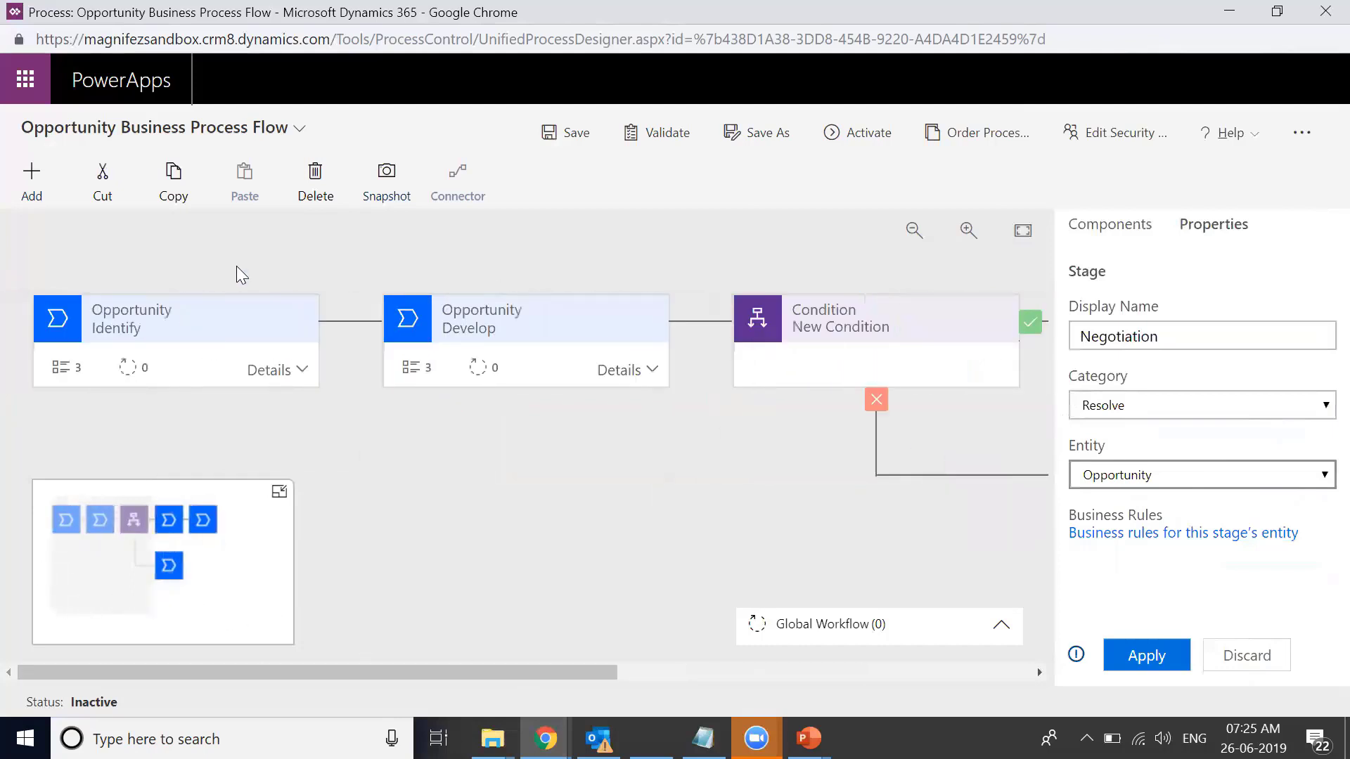
{"action": "left_click", "coordinate": [241, 329]}
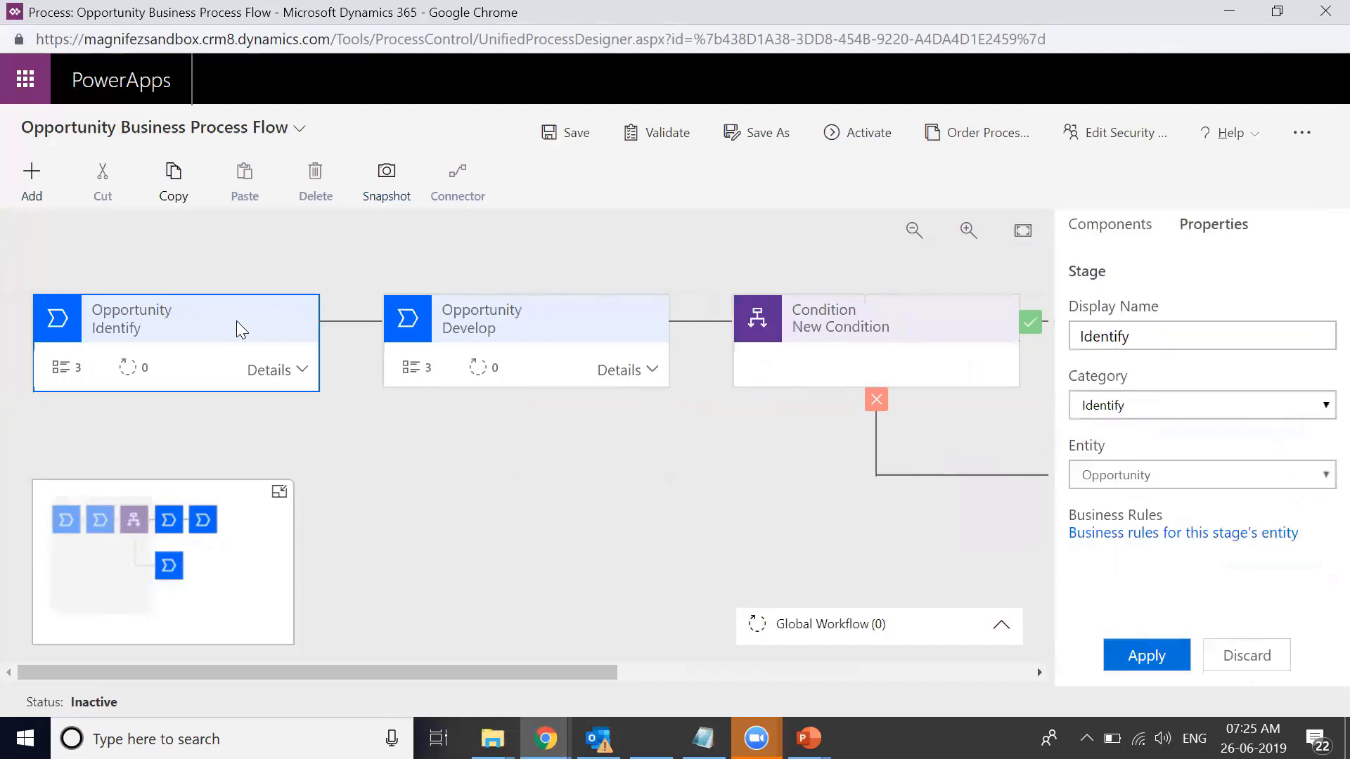
{"action": "left_click", "coordinate": [546, 316]}
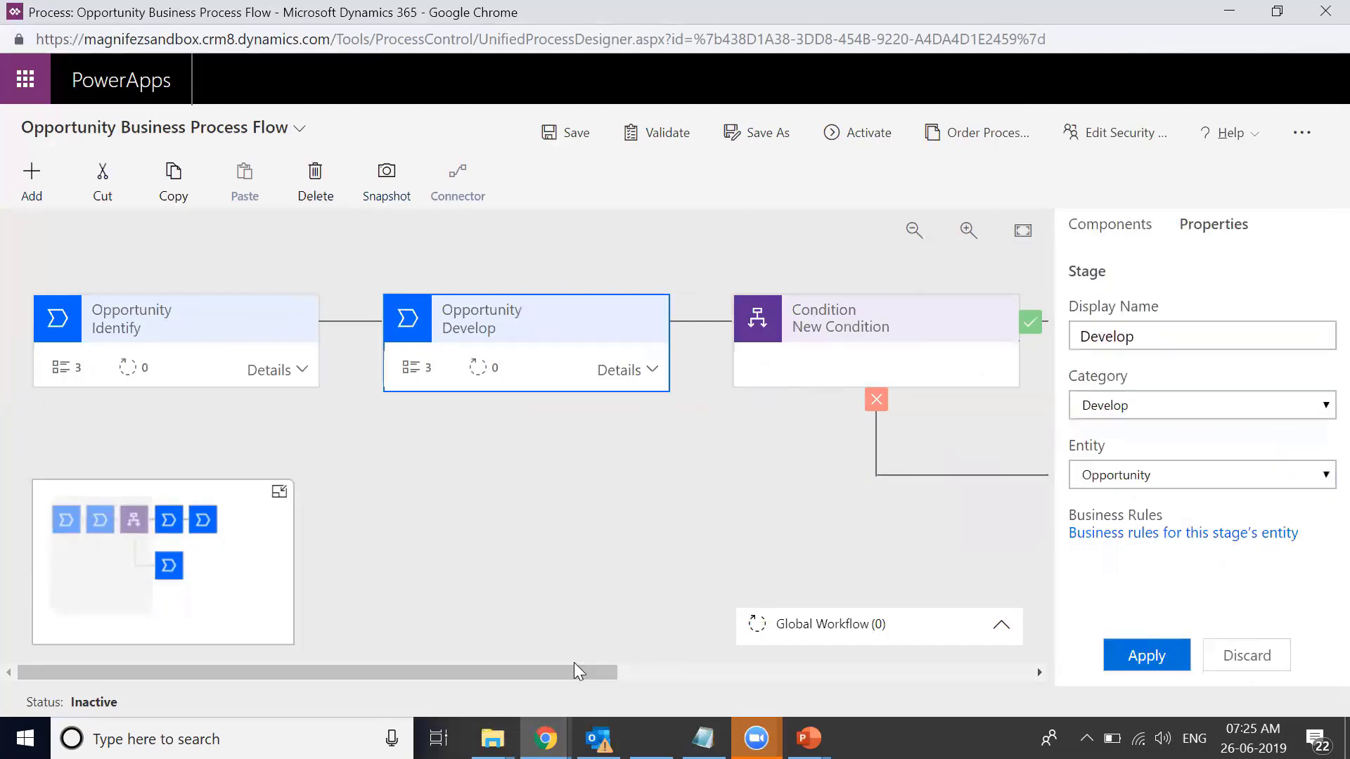
{"action": "left_click_drag", "start_coordinate": [574, 665], "coordinate": [828, 654]}
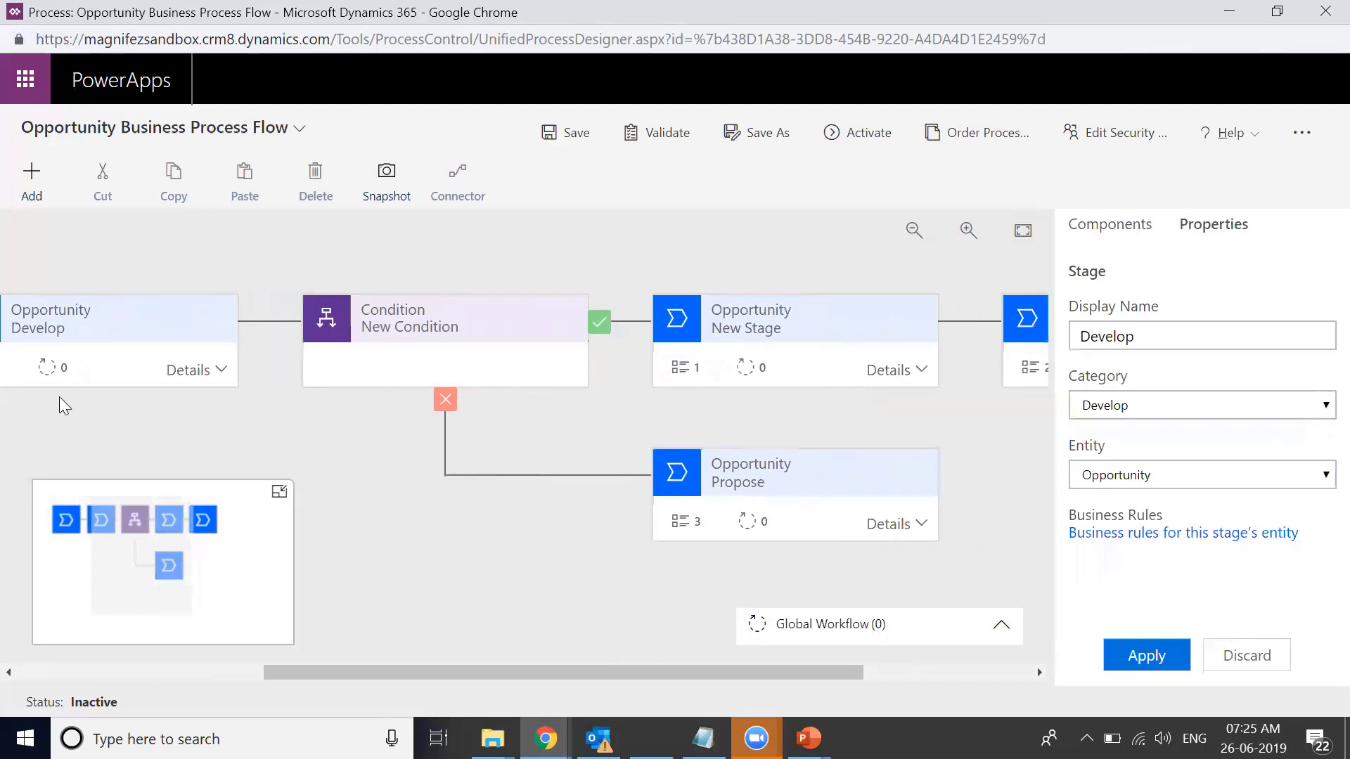
Set the new Negotiation stage's category to Approval and apply its properties
{"action": "left_click", "coordinate": [825, 330]}
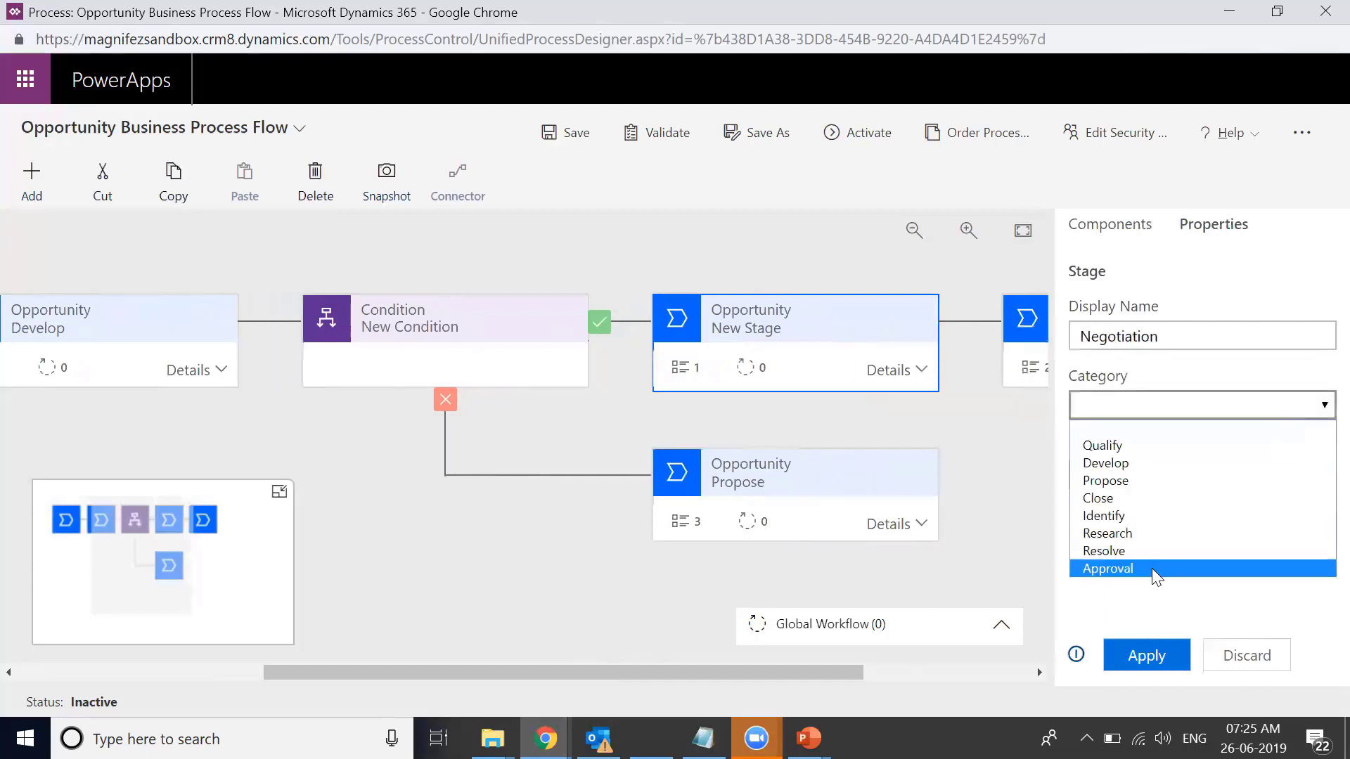
{"action": "left_click", "coordinate": [1152, 568]}
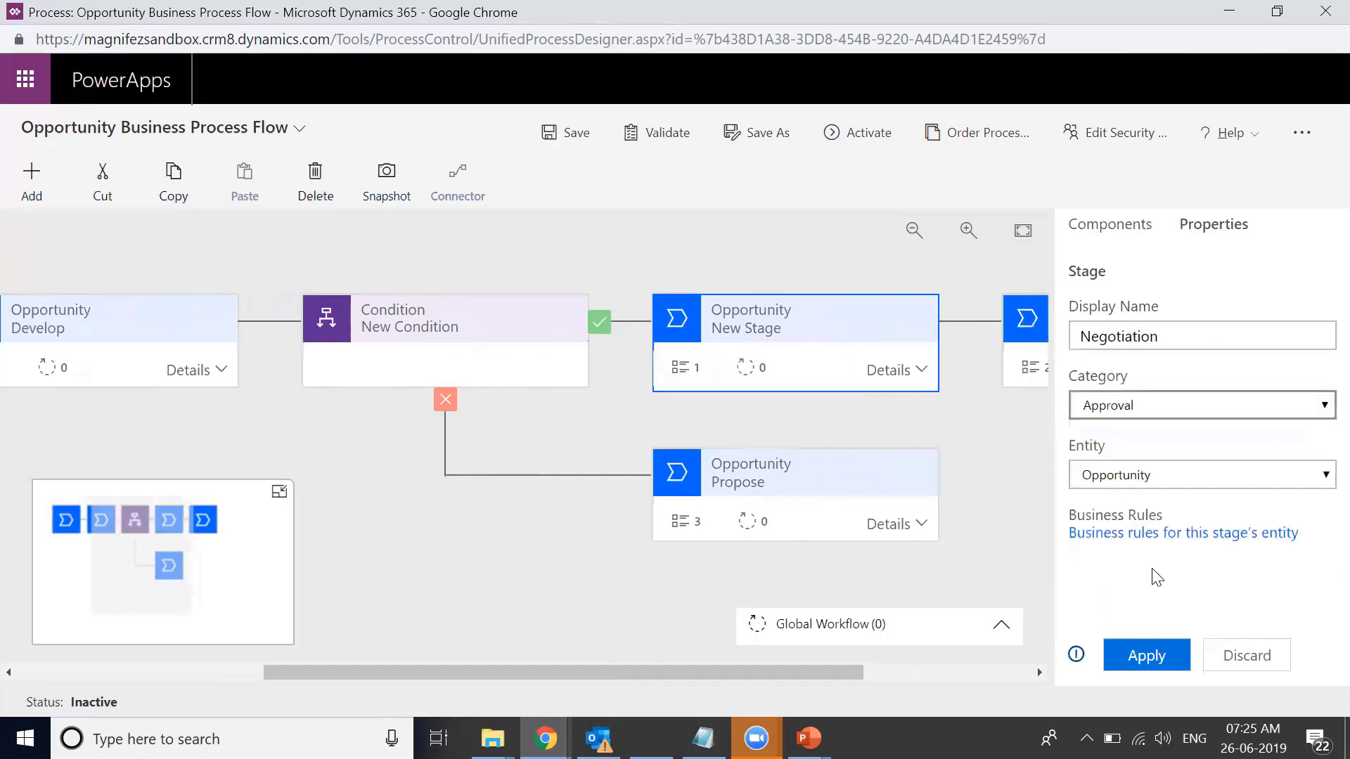
{"action": "left_click", "coordinate": [1155, 656]}
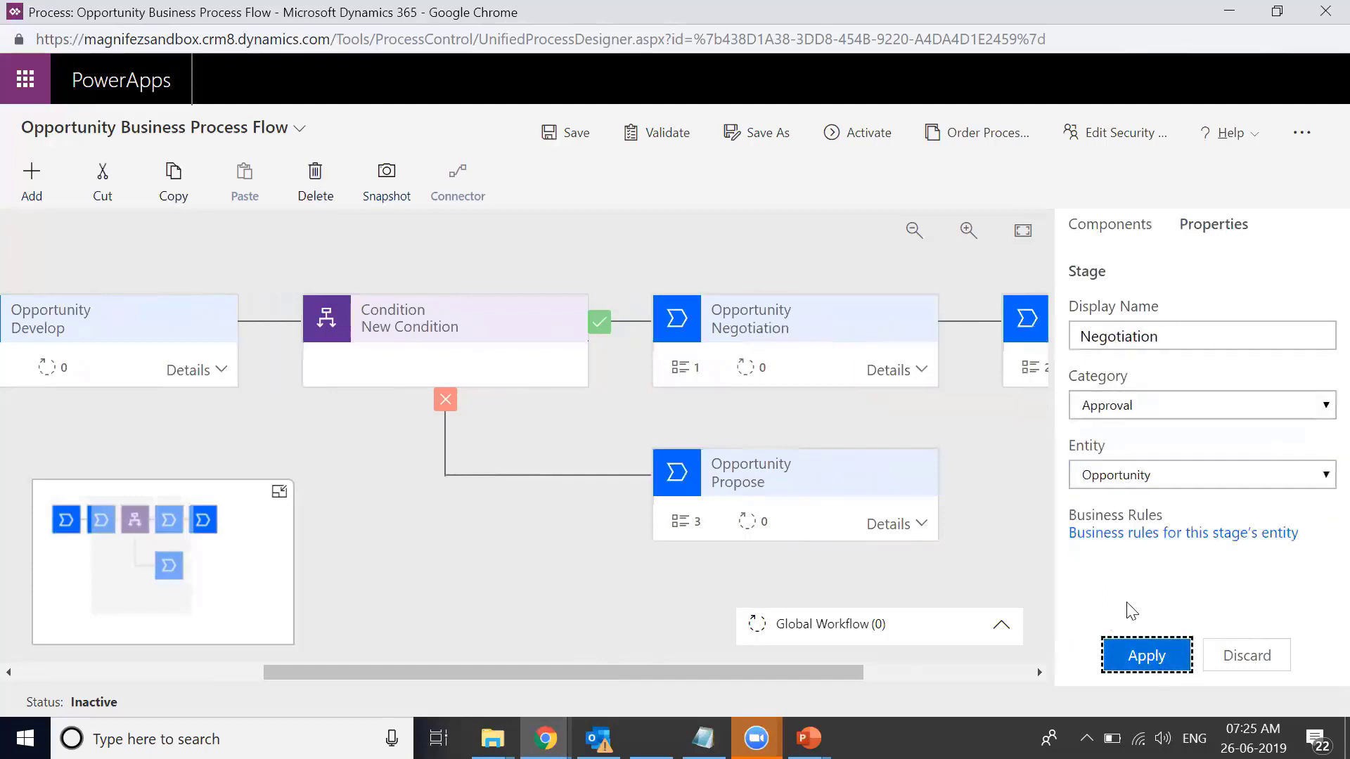
Expand the Negotiation stage's details and assign the Customer Need field to its first data step
{"action": "left_click", "coordinate": [919, 372]}
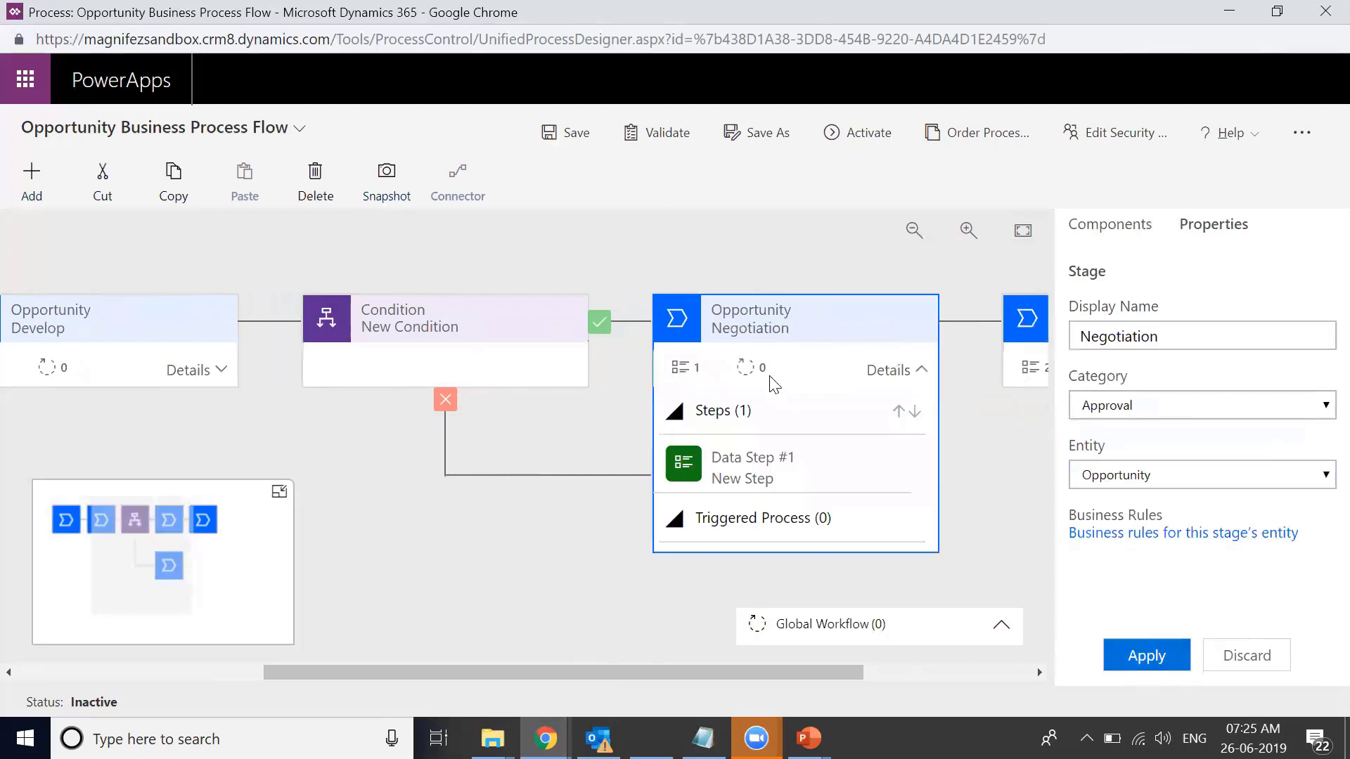
{"action": "left_click", "coordinate": [872, 467]}
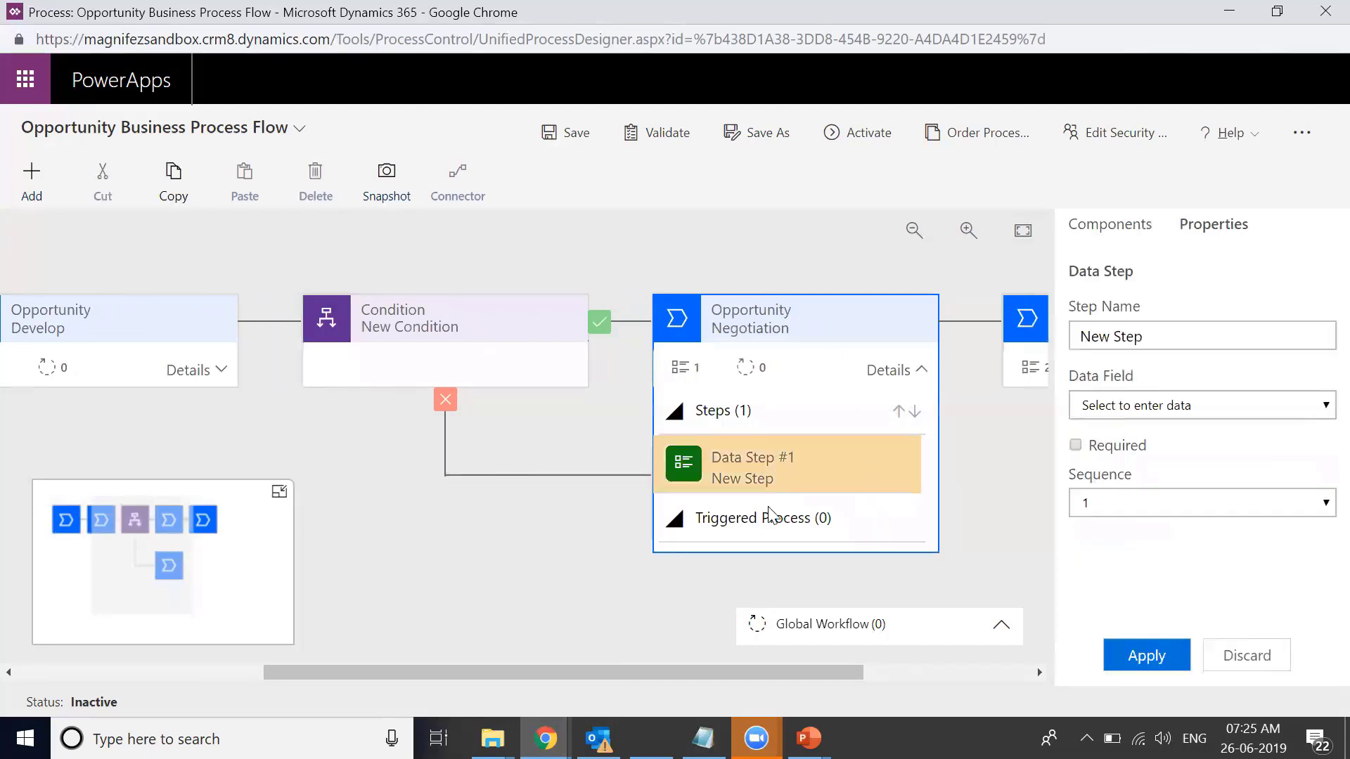
{"action": "left_click", "coordinate": [1192, 405]}
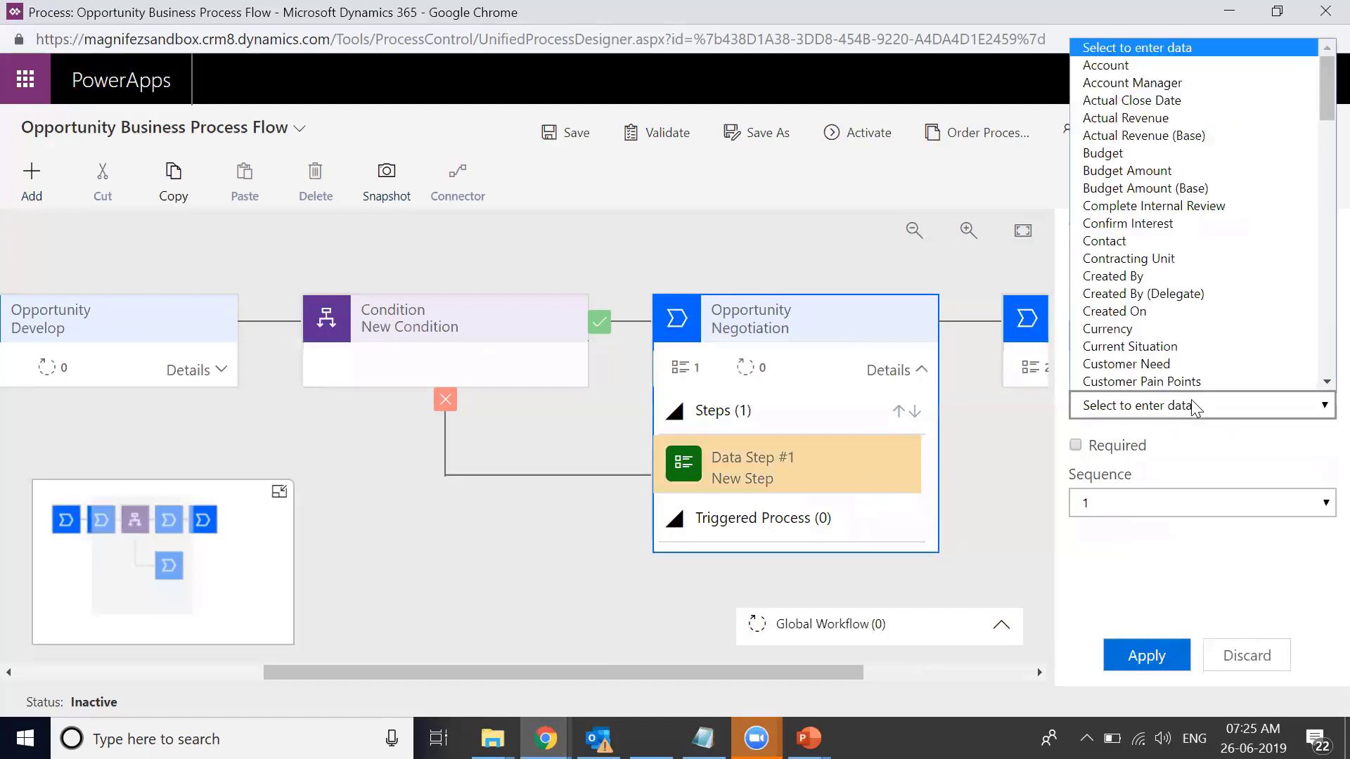
{"action": "left_click", "coordinate": [1186, 363]}
{"action": "left_click", "coordinate": [1159, 650]}
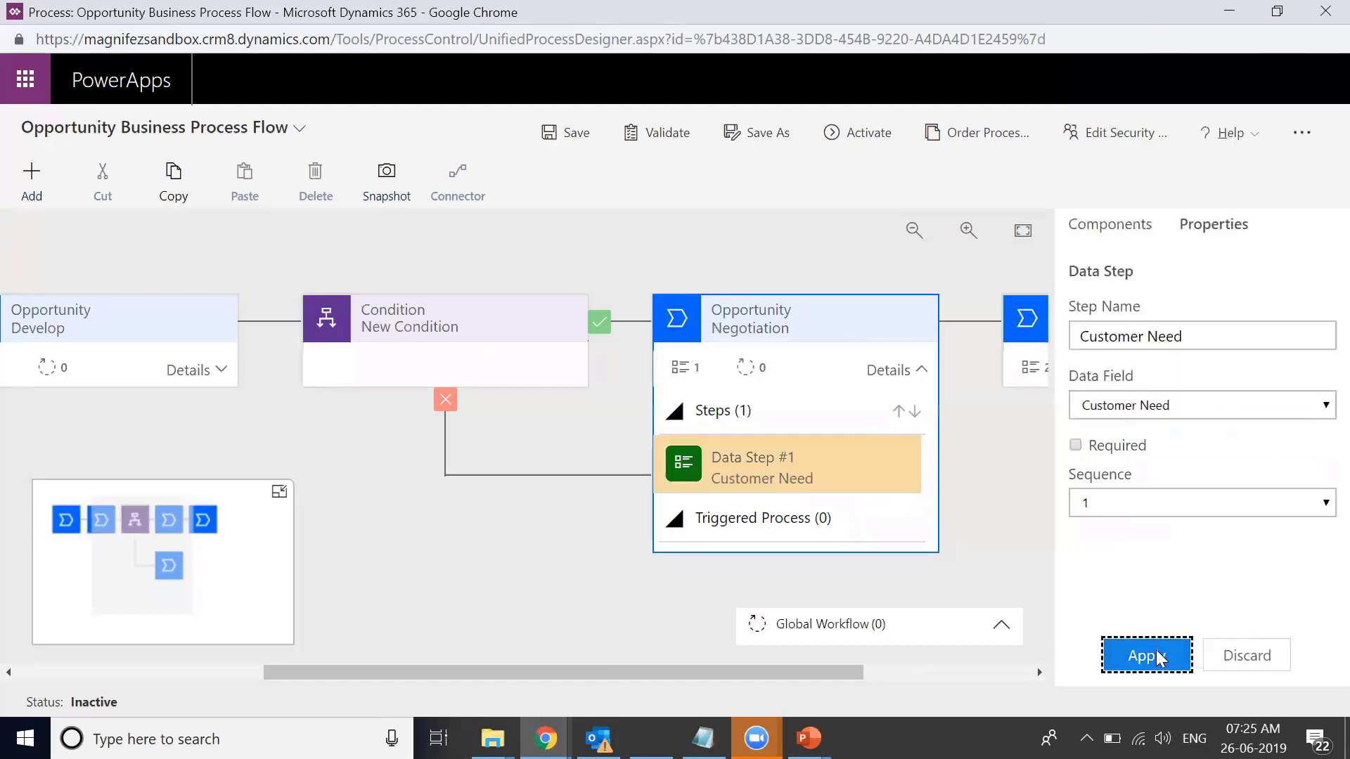
Add a second data step to the Negotiation stage for the Budget Amount field and apply it
{"action": "left_click", "coordinate": [1128, 226]}
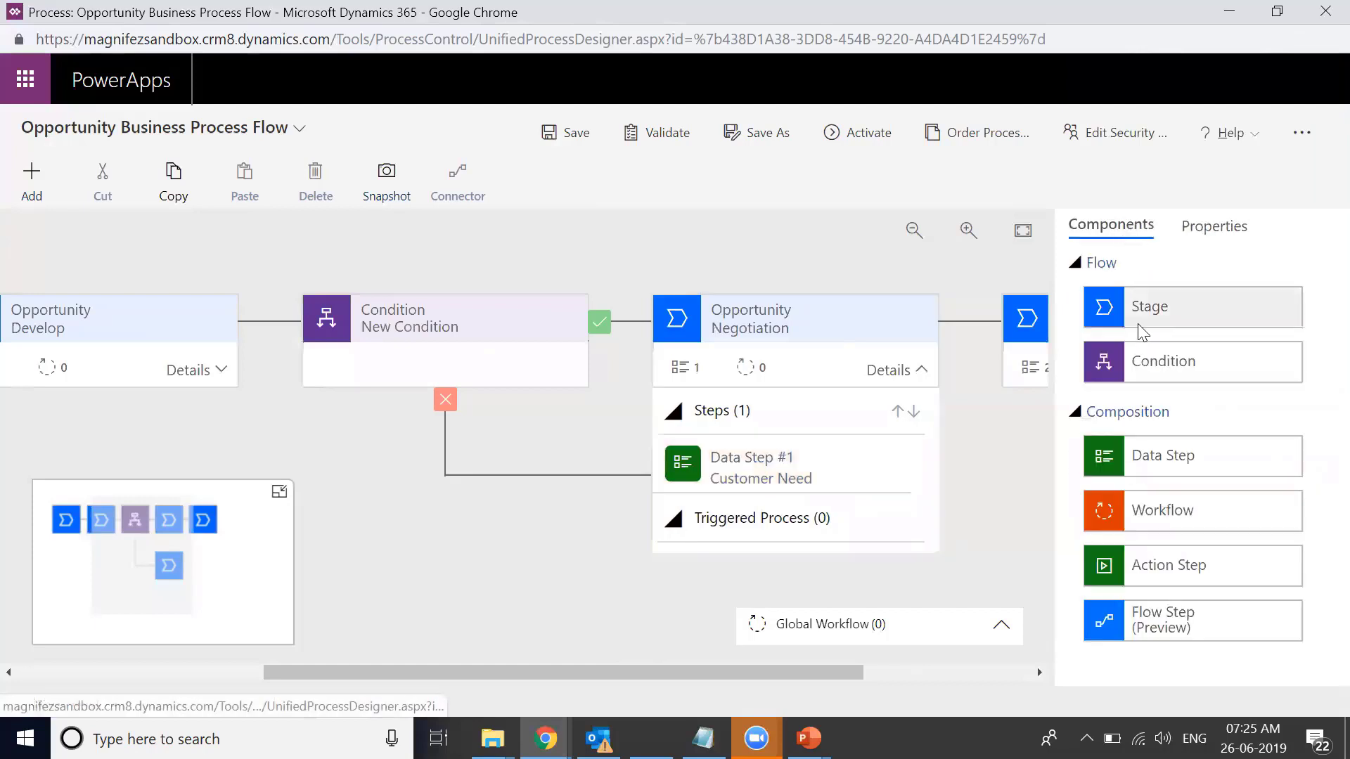
{"action": "left_click_drag", "start_coordinate": [1181, 471], "coordinate": [781, 495]}
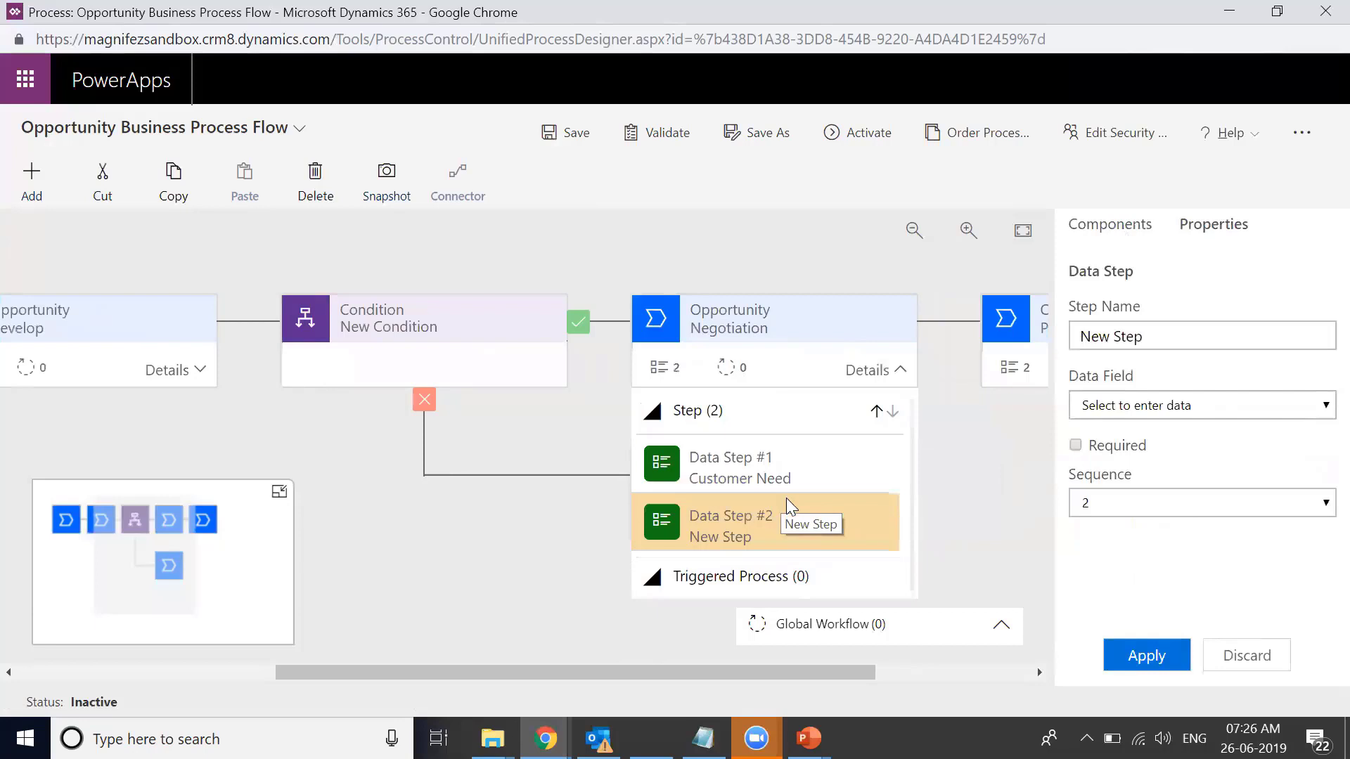
{"action": "left_click", "coordinate": [1226, 410]}
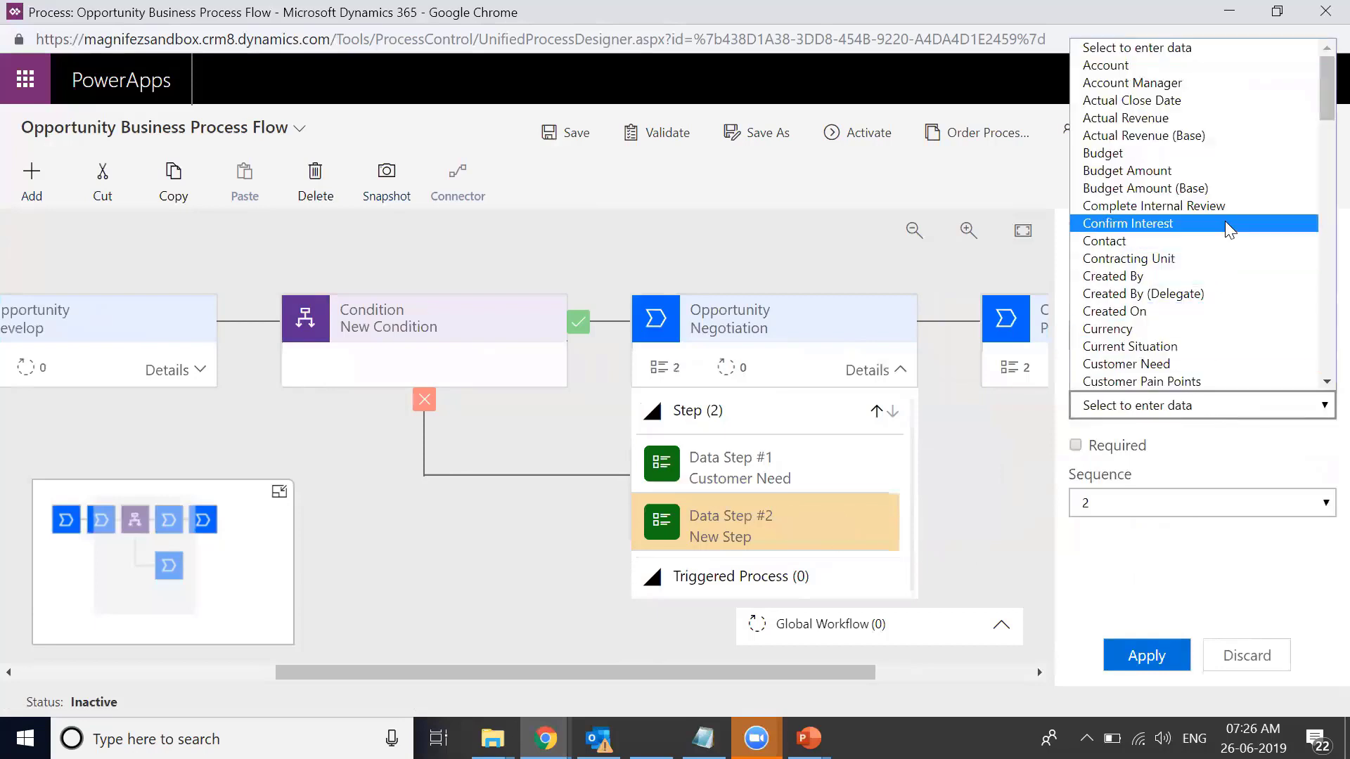
{"action": "left_click", "coordinate": [1259, 184]}
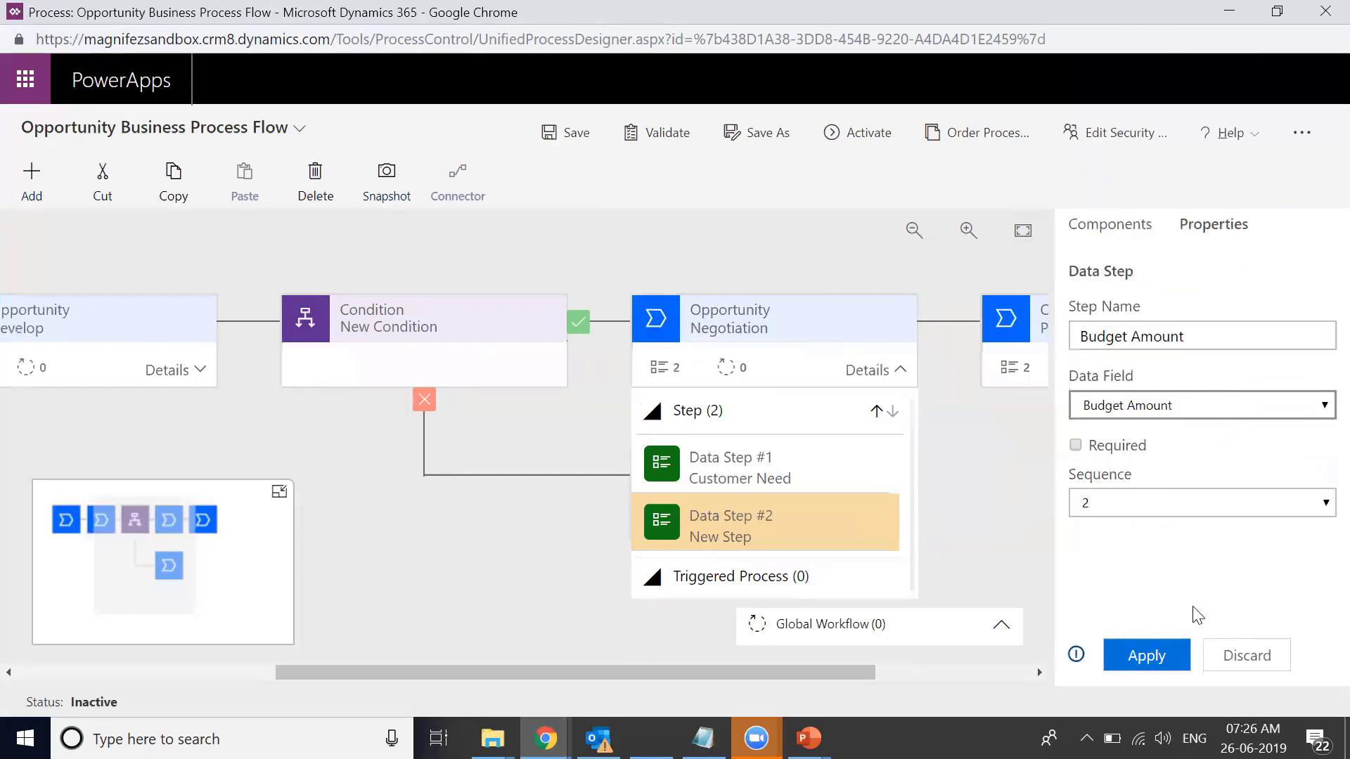
{"action": "triple_click", "coordinate": [1224, 341]}
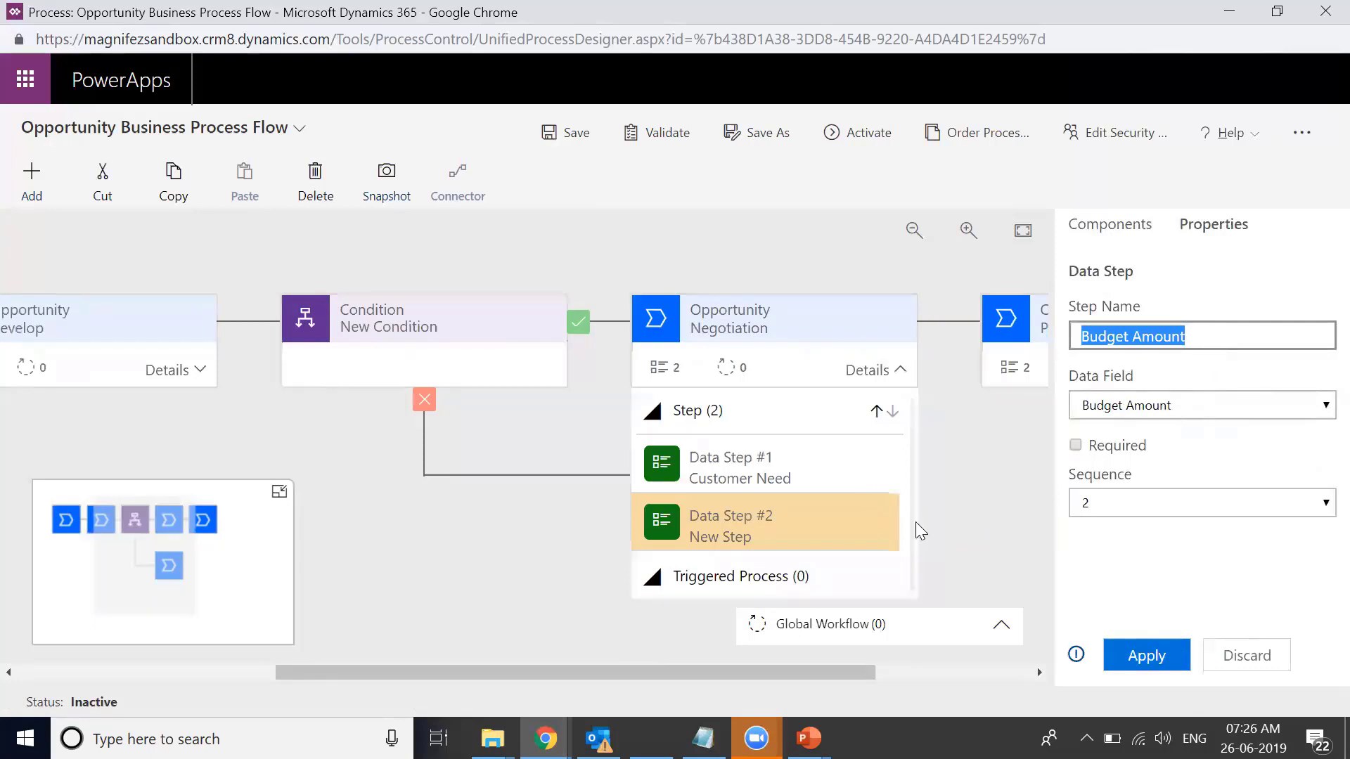
{"action": "left_click", "coordinate": [1128, 647]}
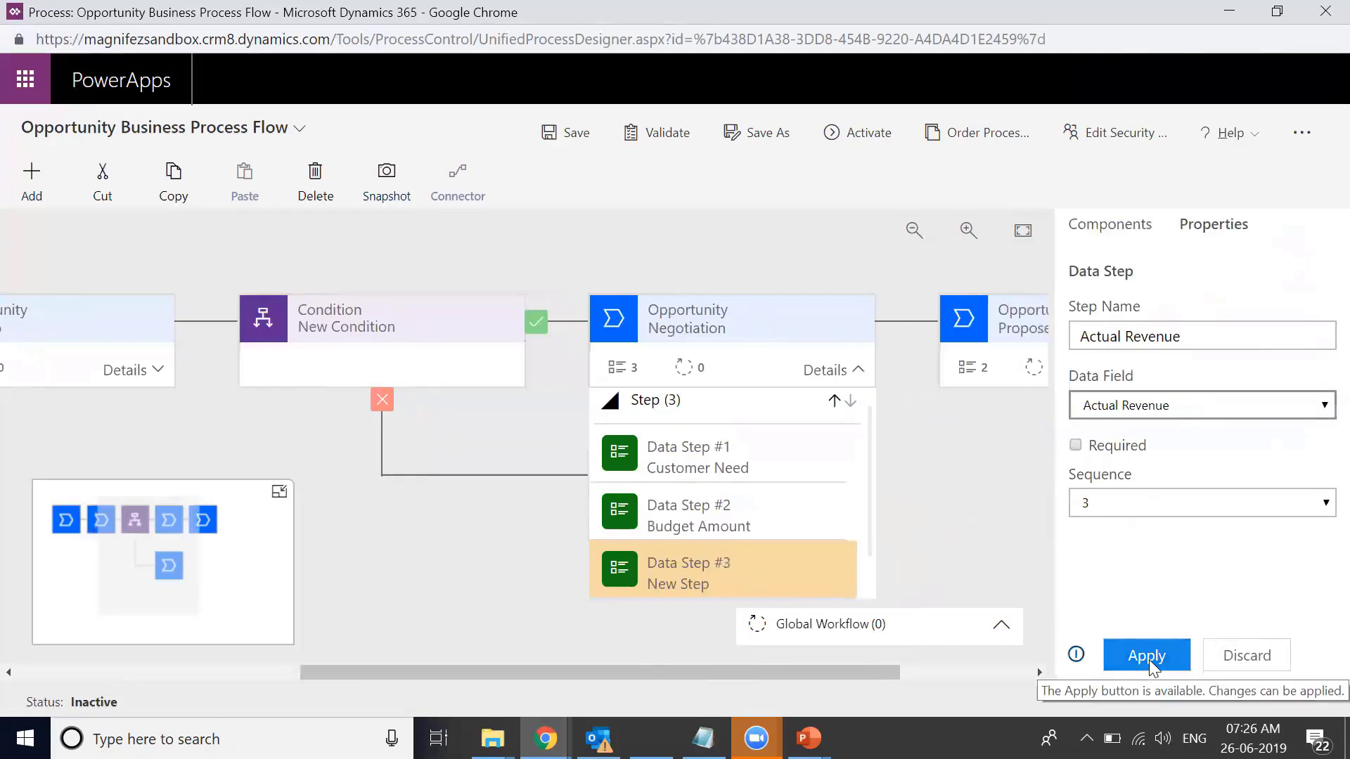
Apply Actual Revenue as the Negotiation stage's third data step and activate the process flow
{"action": "left_click", "coordinate": [1148, 660]}
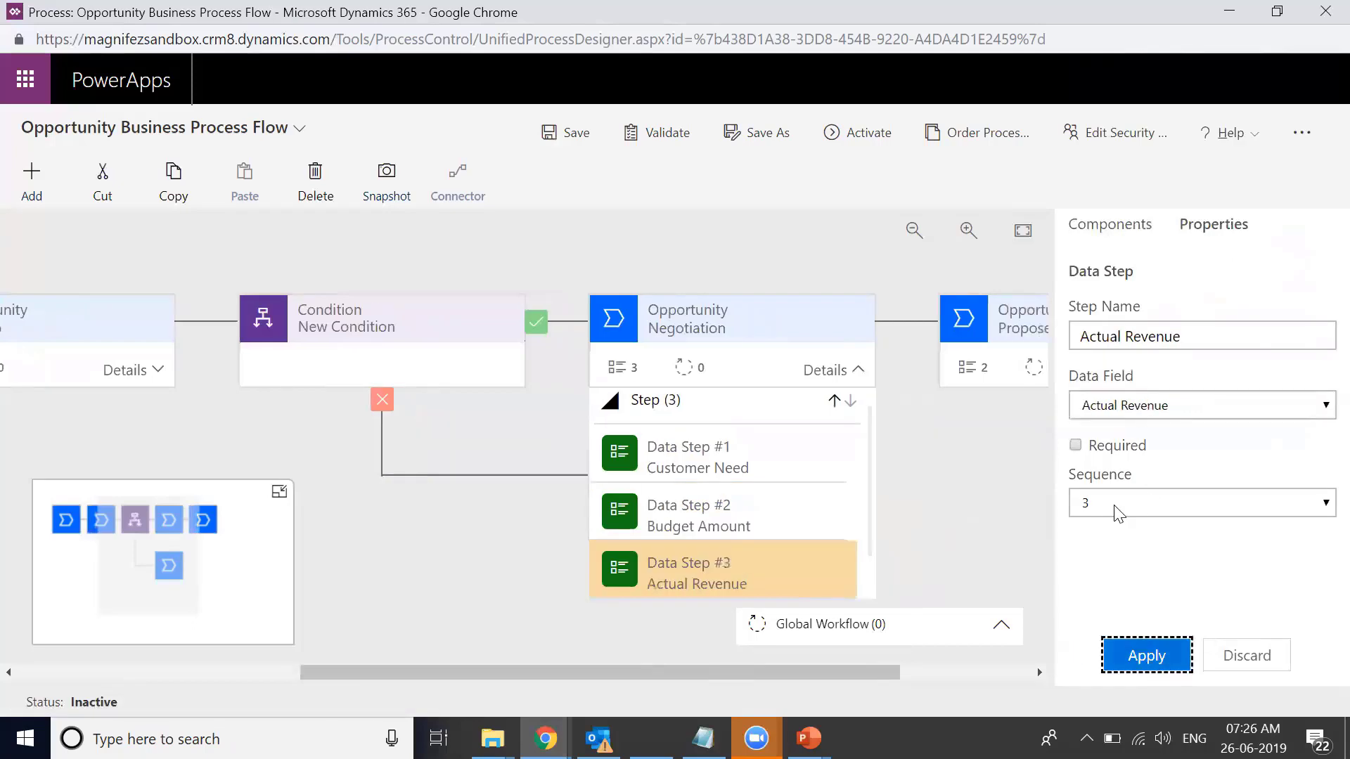
{"action": "mouse_move", "coordinate": [781, 585]}
{"action": "left_mouse_down"}
{"action": "mouse_move", "coordinate": [773, 468]}
{"action": "mouse_move", "coordinate": [791, 583]}
{"action": "left_mouse_up"}
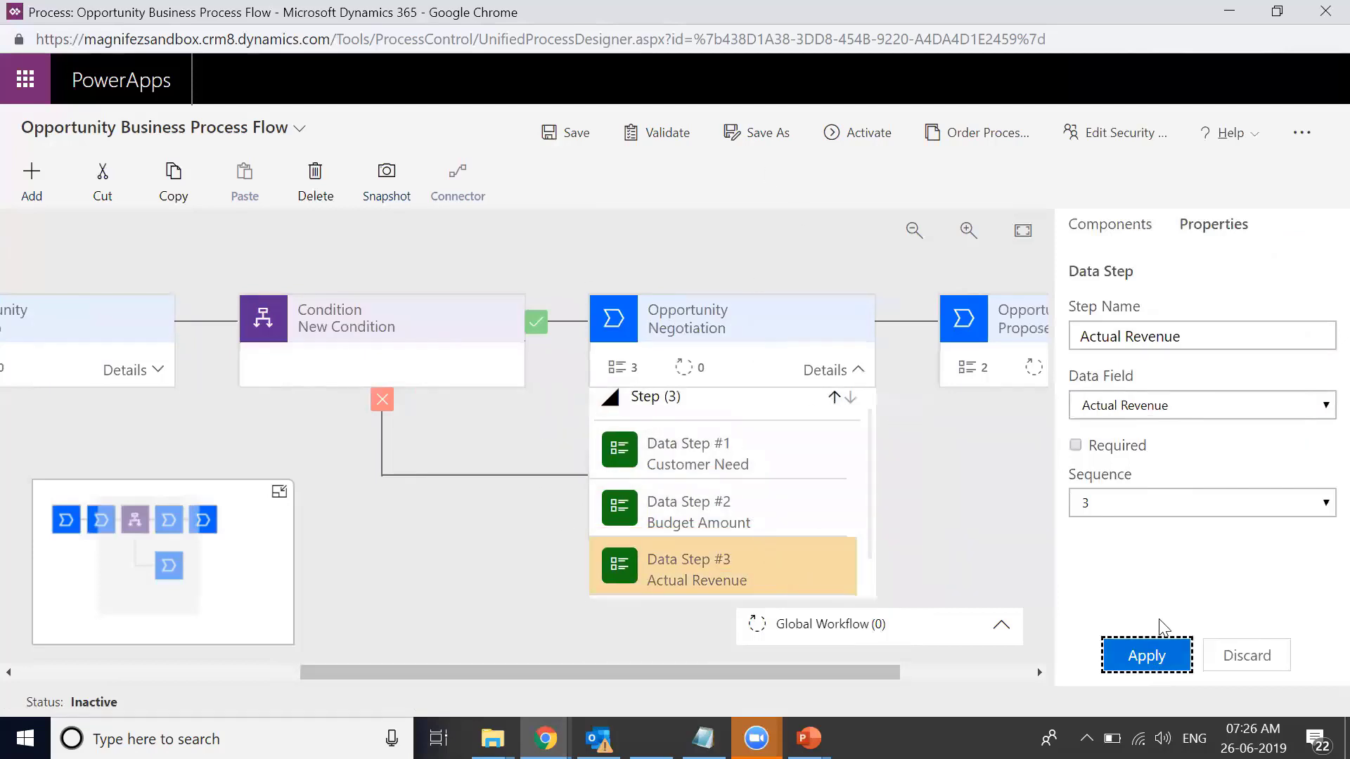
{"action": "left_click", "coordinate": [844, 132]}
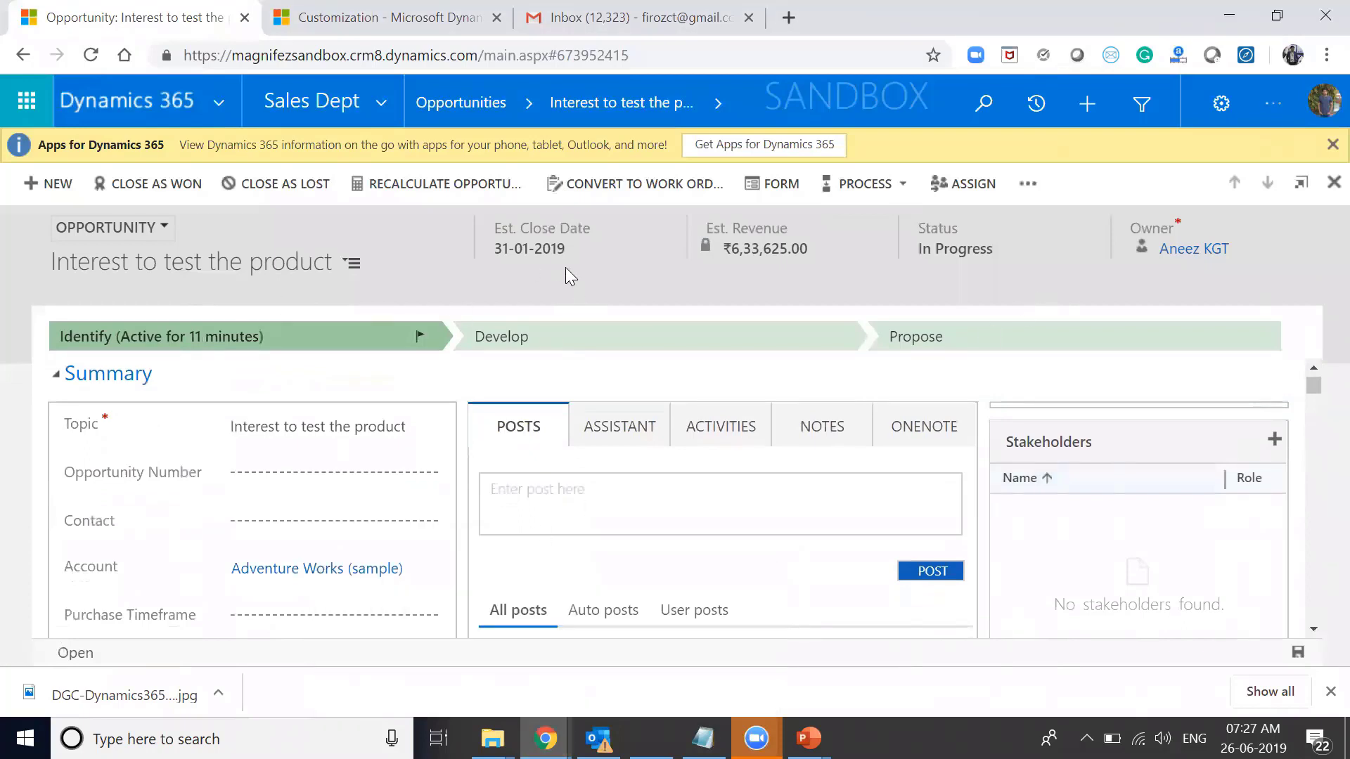
View the Propose stage on the open opportunity record and reload the record page
{"action": "left_click", "coordinate": [1002, 343]}
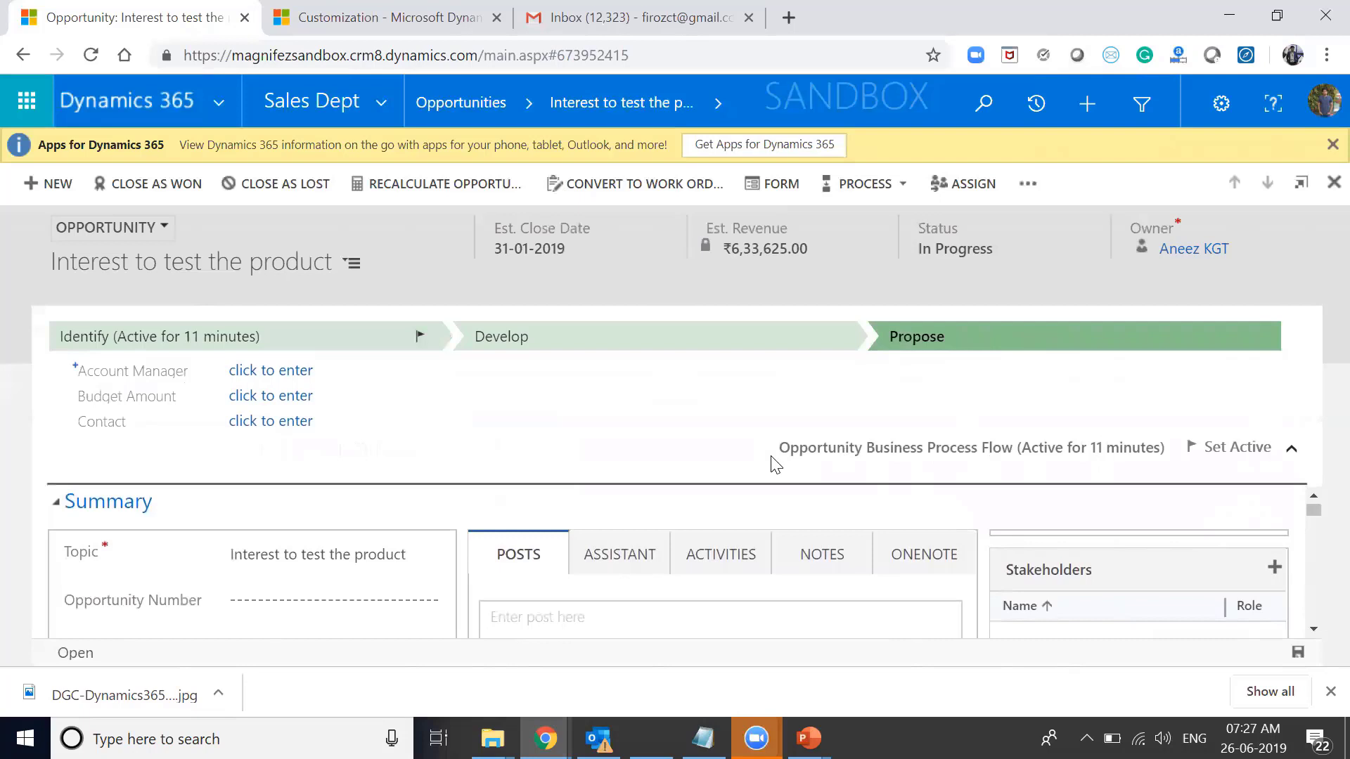
{"action": "left_click", "coordinate": [91, 61]}
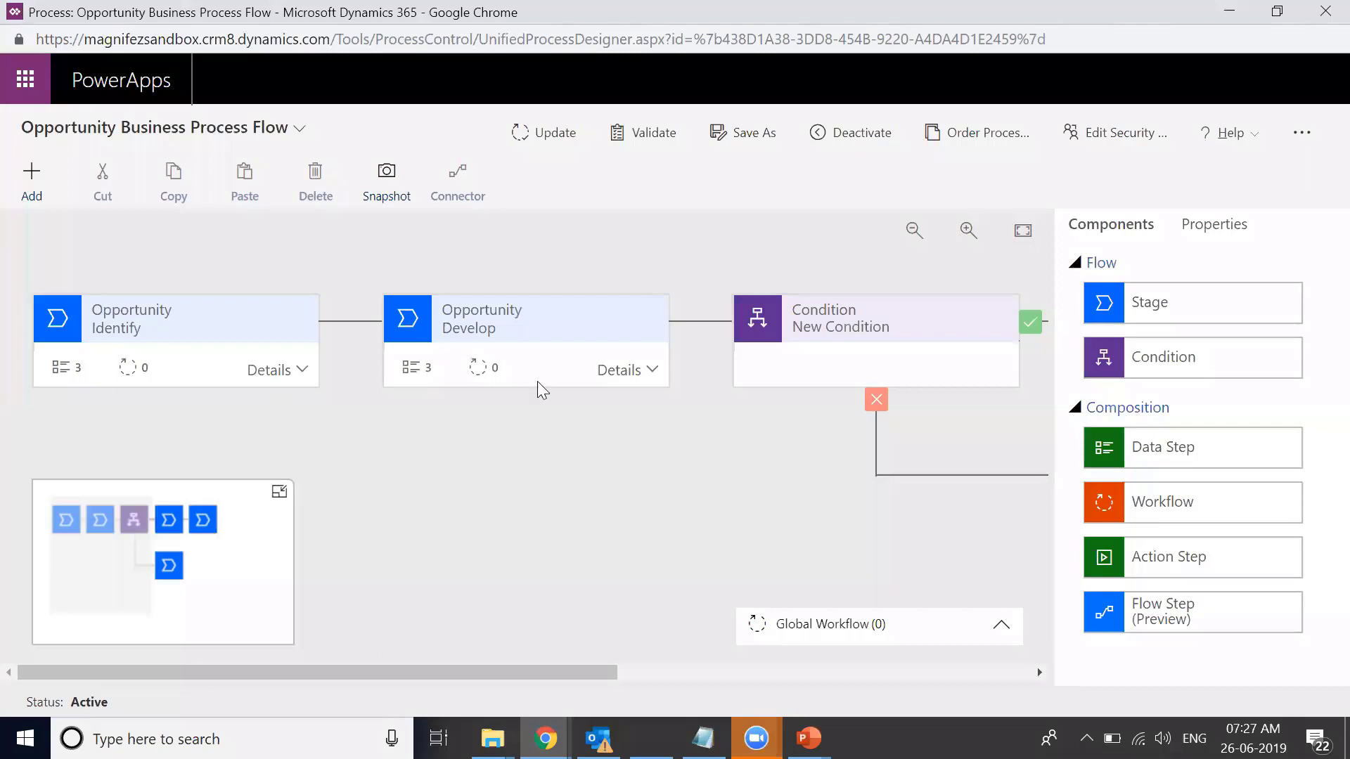
Return to the process designer and examine the rule and expression of the condition after the Develop stage
{"action": "left_click", "coordinate": [944, 349]}
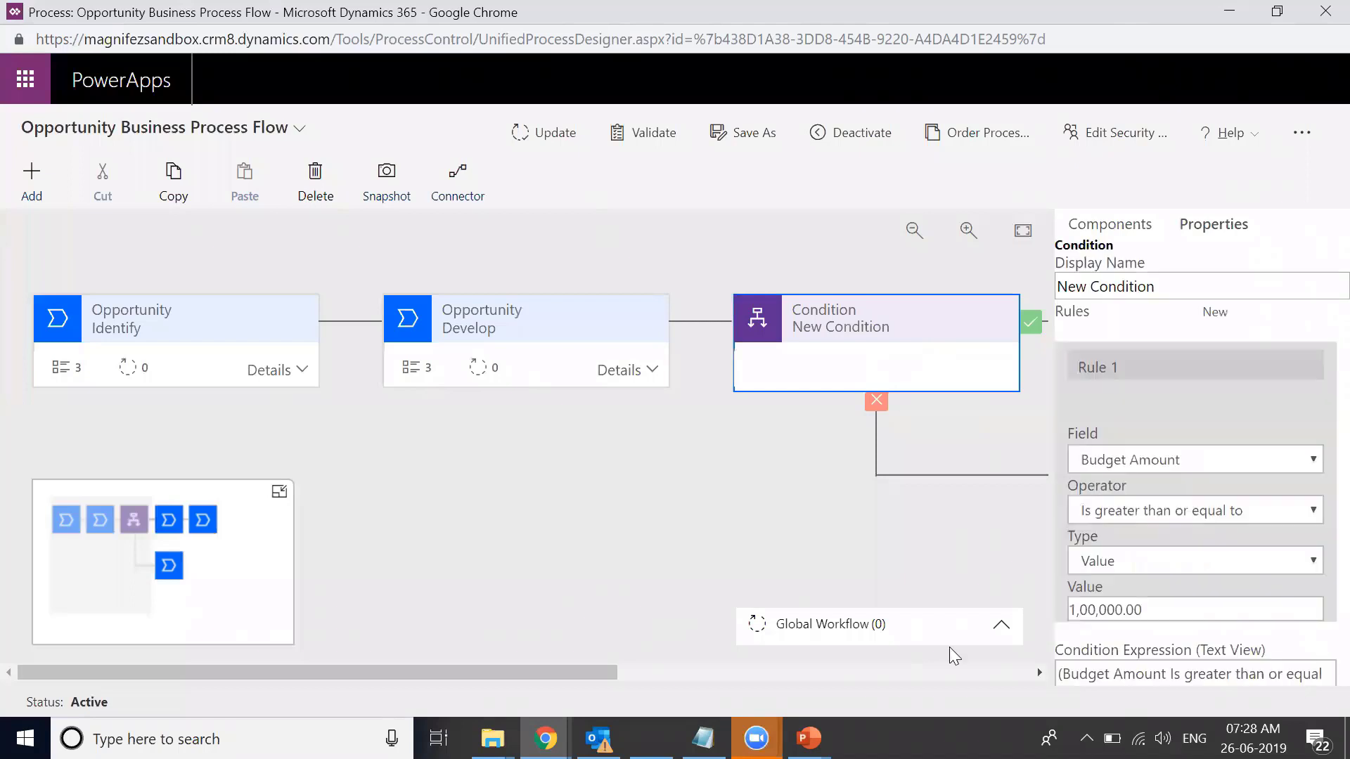
{"action": "left_click", "coordinate": [581, 542]}
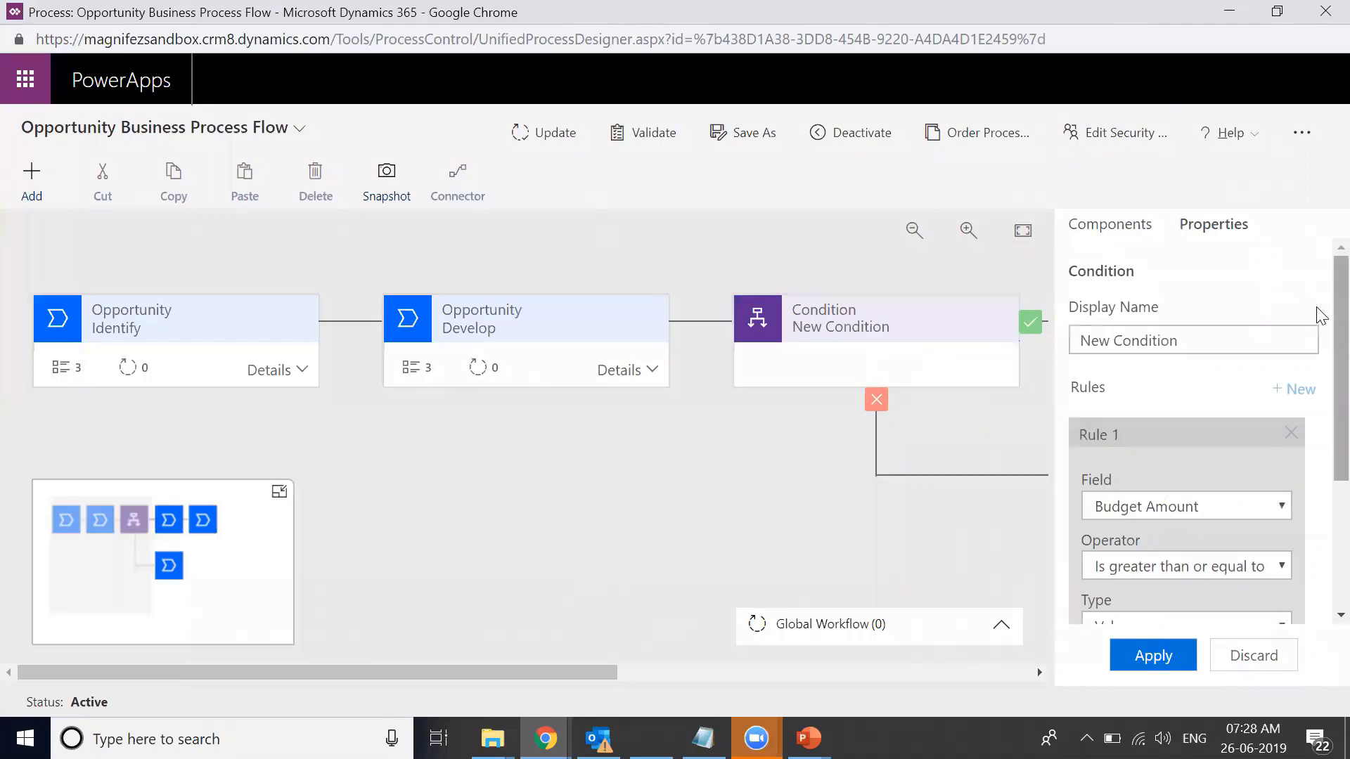
{"action": "scroll", "coordinate": [1318, 365], "scroll_direction": "down", "scroll_amount": 3}
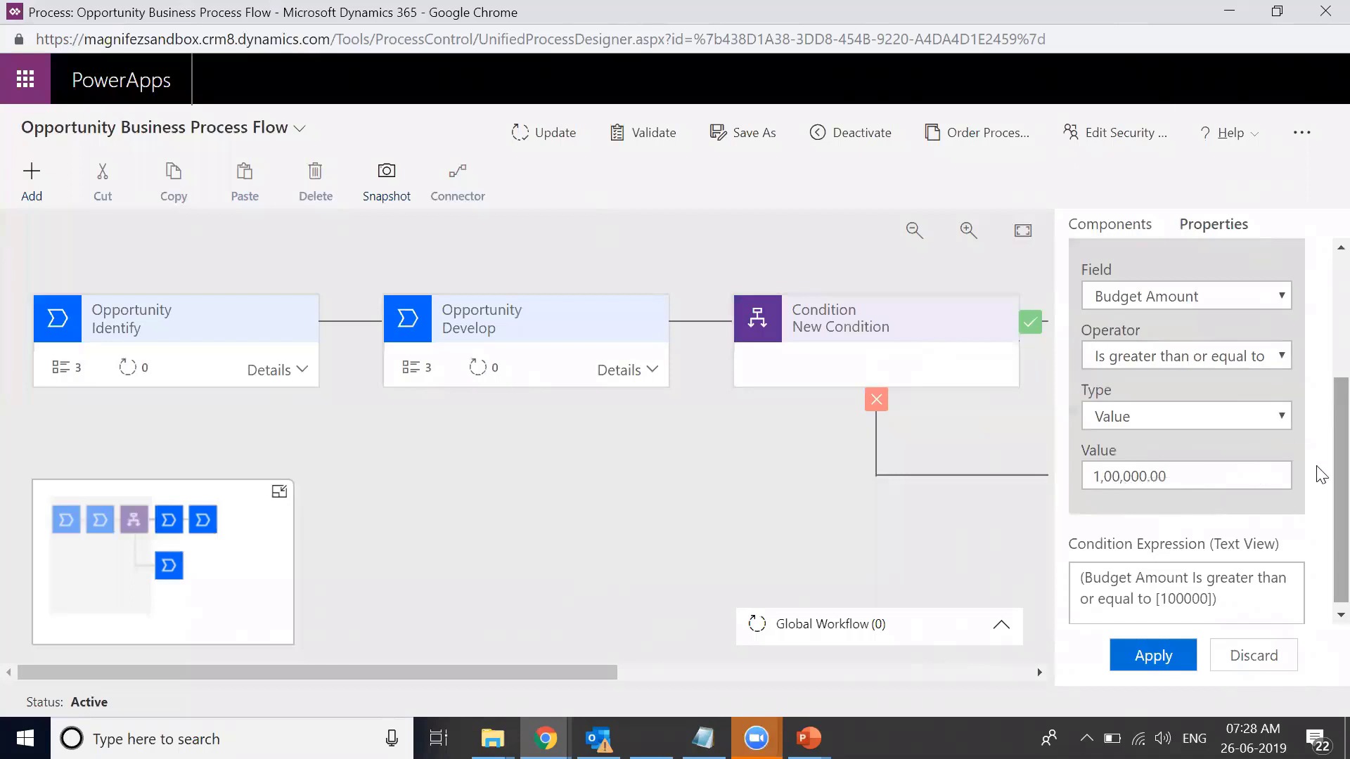
{"action": "scroll", "coordinate": [1322, 475], "scroll_direction": "up", "scroll_amount": 2}
{"action": "scroll", "coordinate": [1320, 426], "scroll_direction": "up", "scroll_amount": 1}
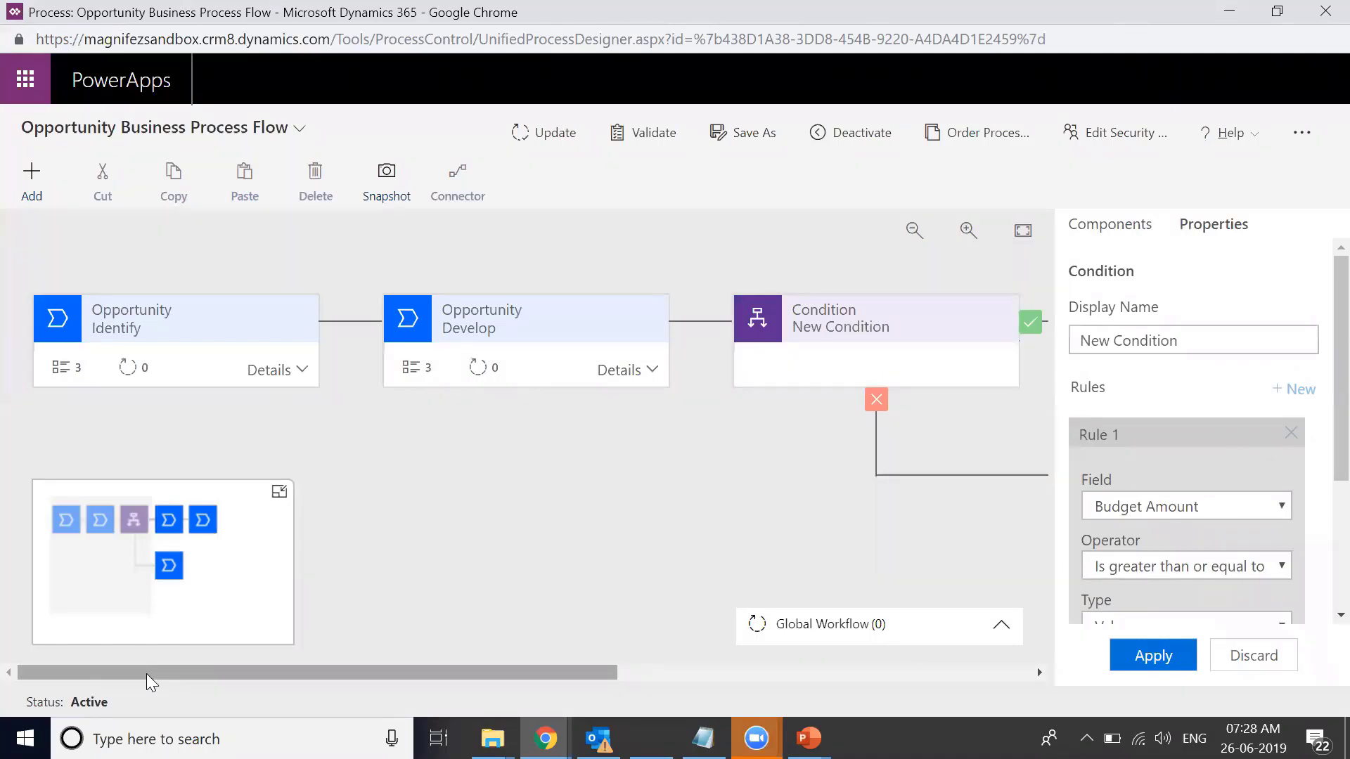
Dismiss the pending email warning on the opportunity record and enter a Budget Amount of 20,00,000 in the Develop stage
{"action": "left_click_drag", "start_coordinate": [146, 673], "coordinate": [559, 673]}
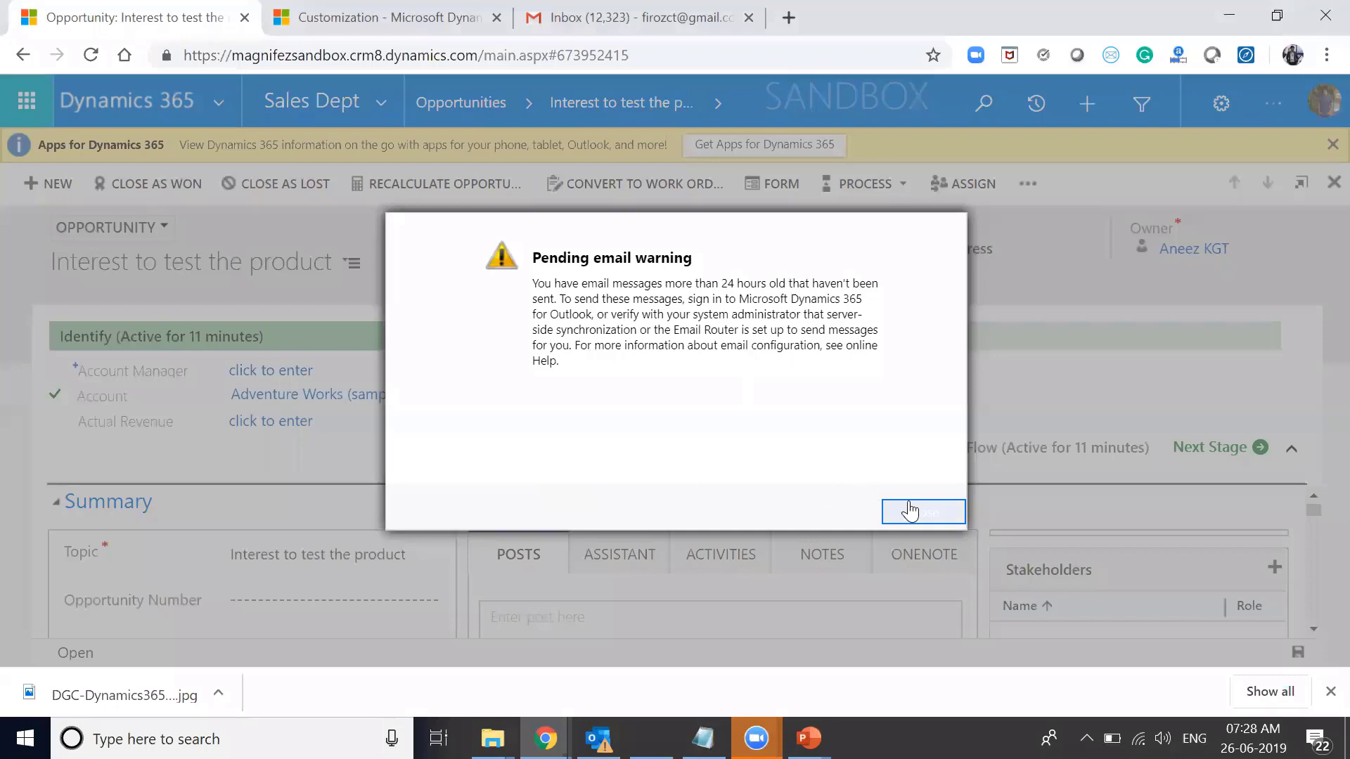
{"action": "left_click", "coordinate": [922, 511]}
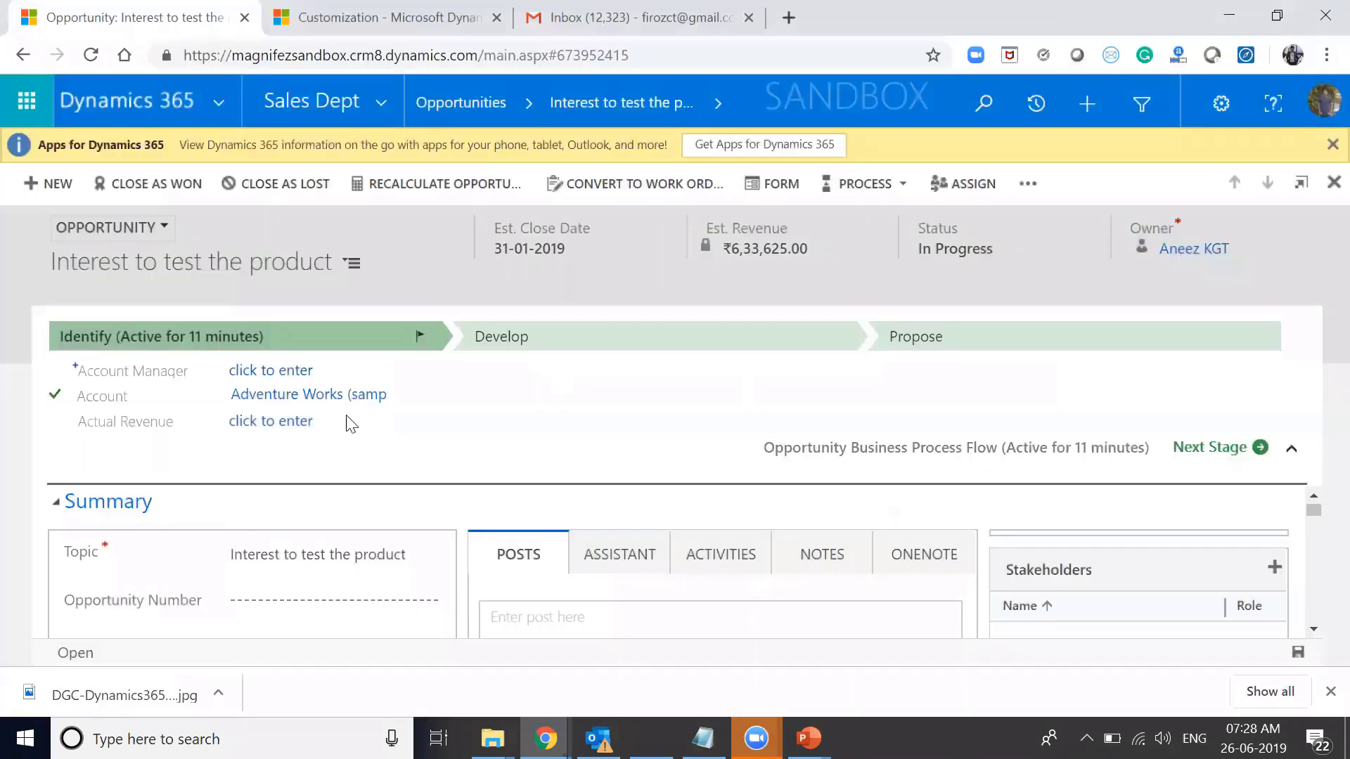
{"action": "left_click", "coordinate": [527, 350]}
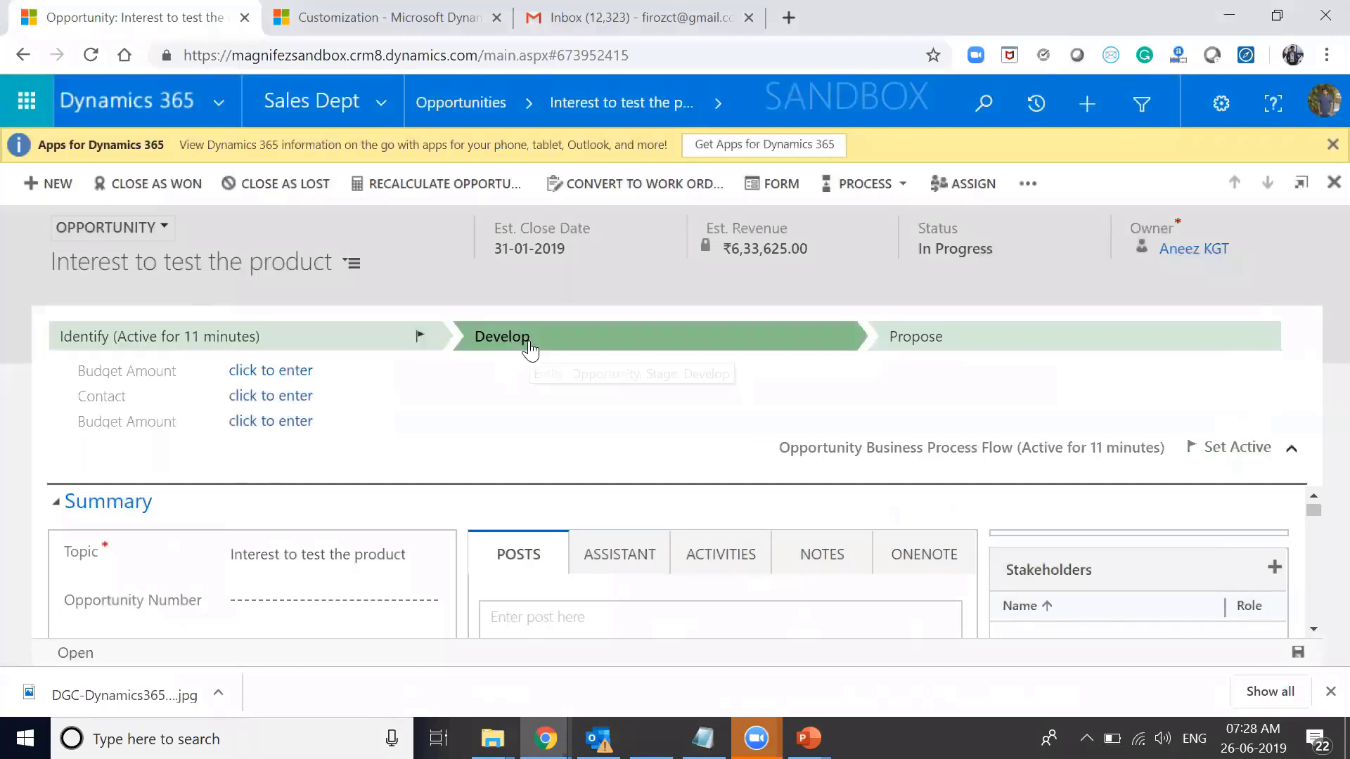
{"action": "left_click", "coordinate": [357, 371]}
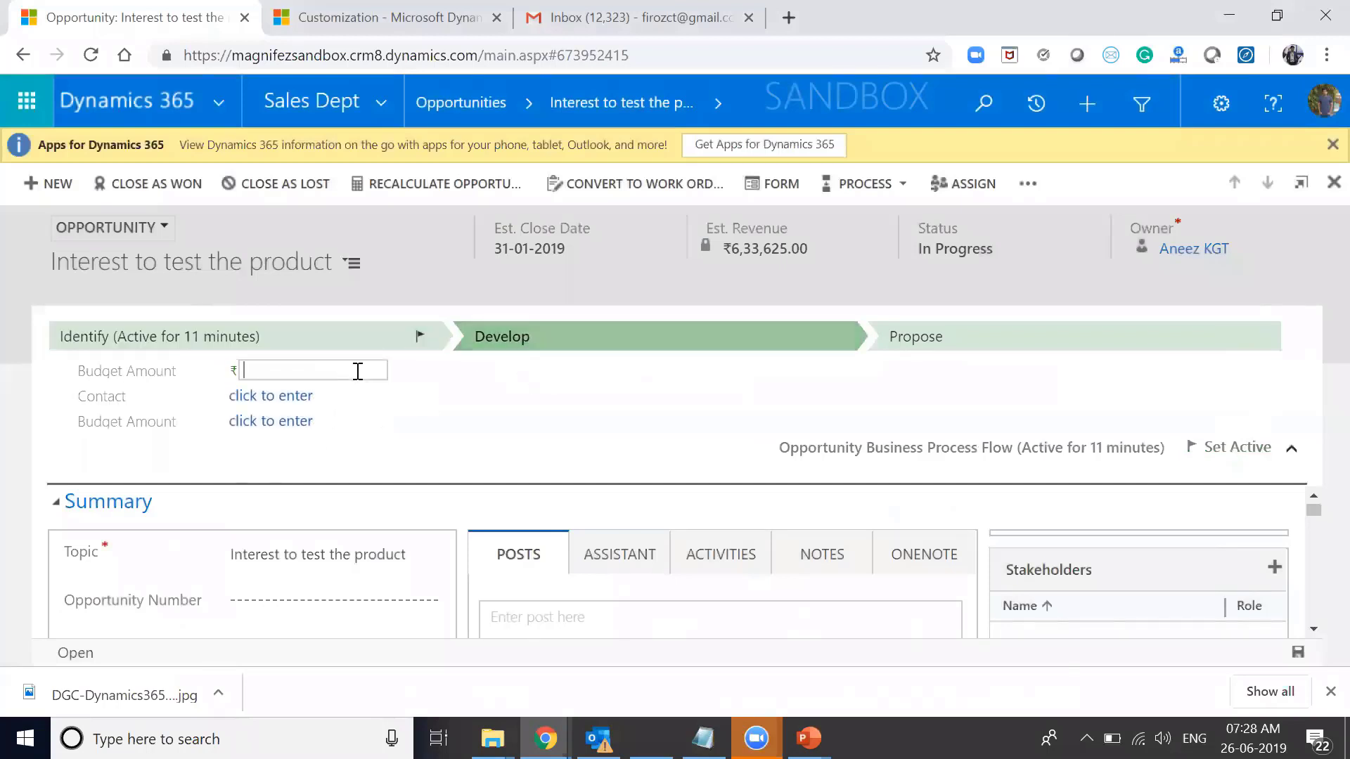
{"action": "type", "text": "20,00,000"}
{"action": "left_click", "coordinate": [551, 445]}
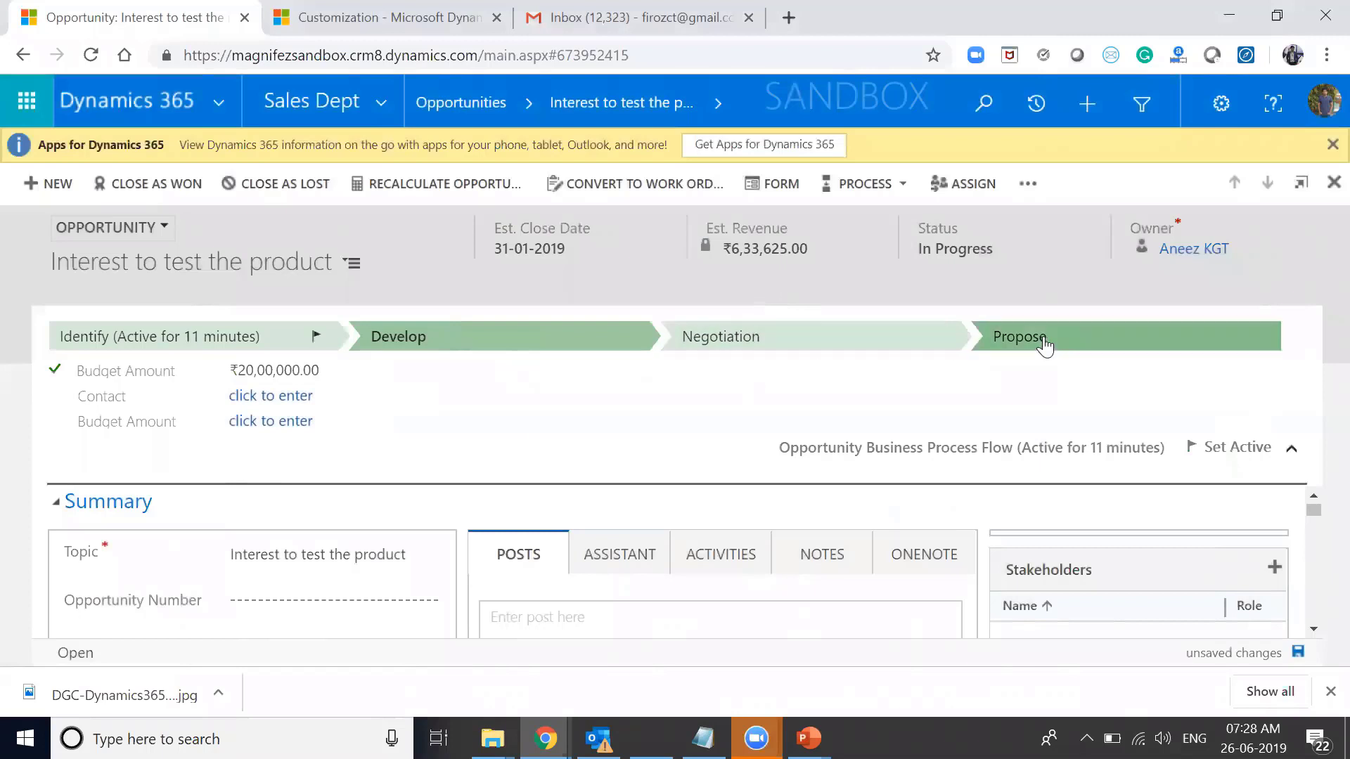
Change the Develop stage's Budget Amount to 20000 and compare the stages with the condition's branches in the process designer
{"action": "left_click", "coordinate": [281, 371]}
{"action": "key", "text": "ctrl+a"}
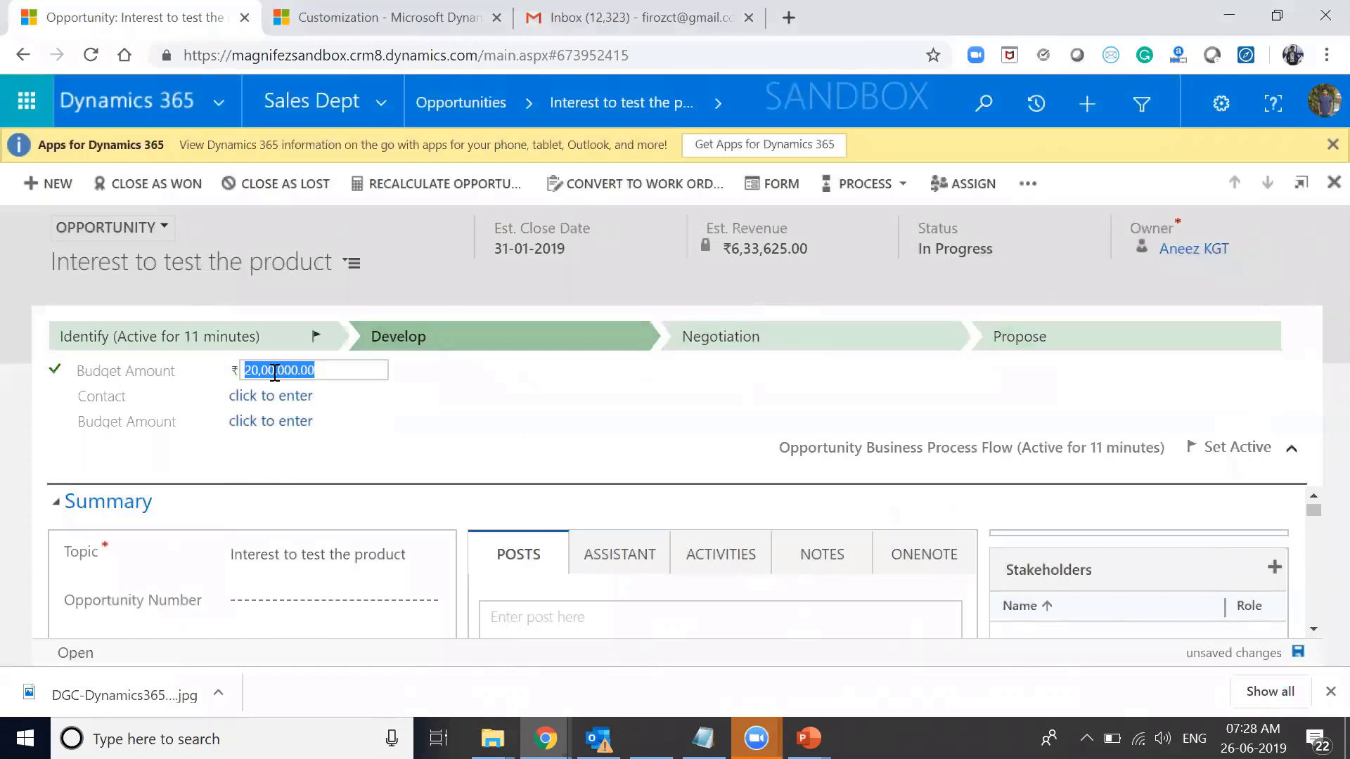
{"action": "type", "text": "20000"}
{"action": "left_click", "coordinate": [816, 385]}
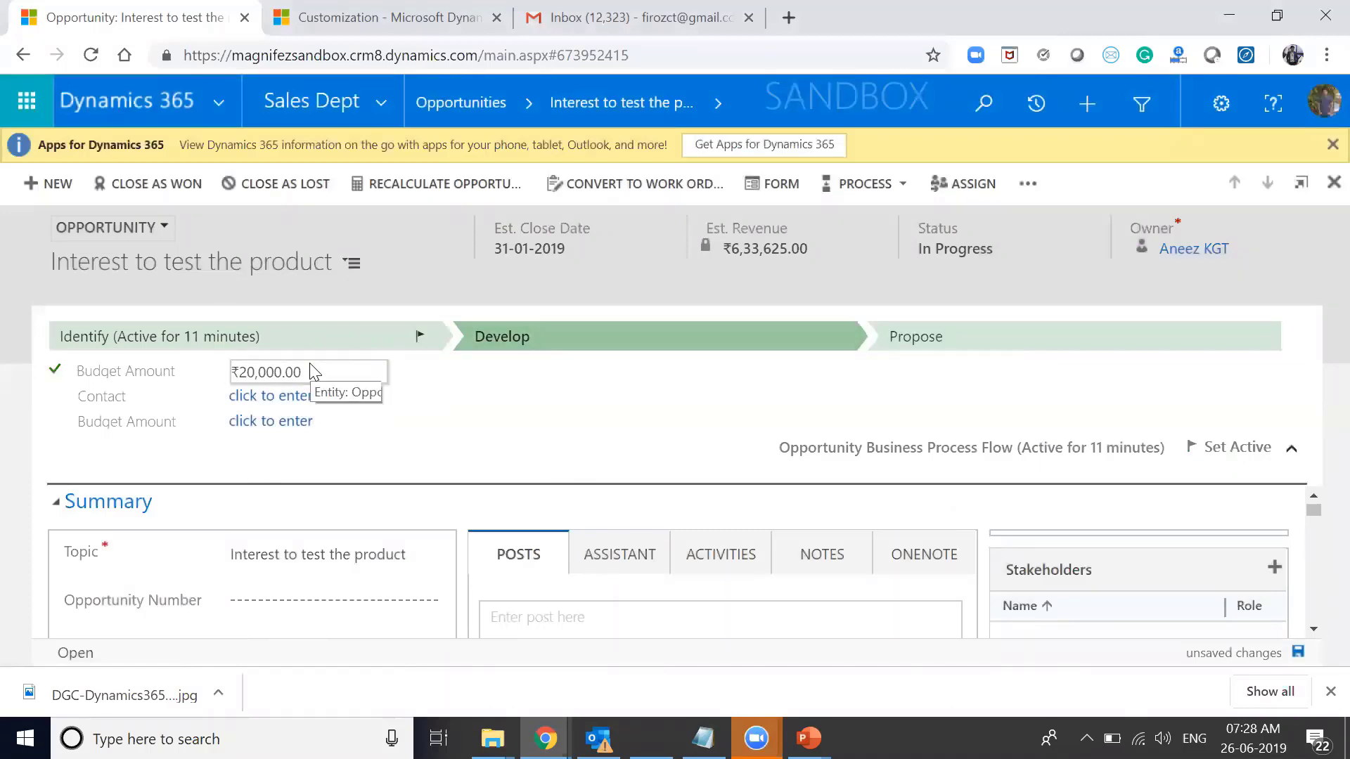
{"action": "key", "text": "alt+Tab"}
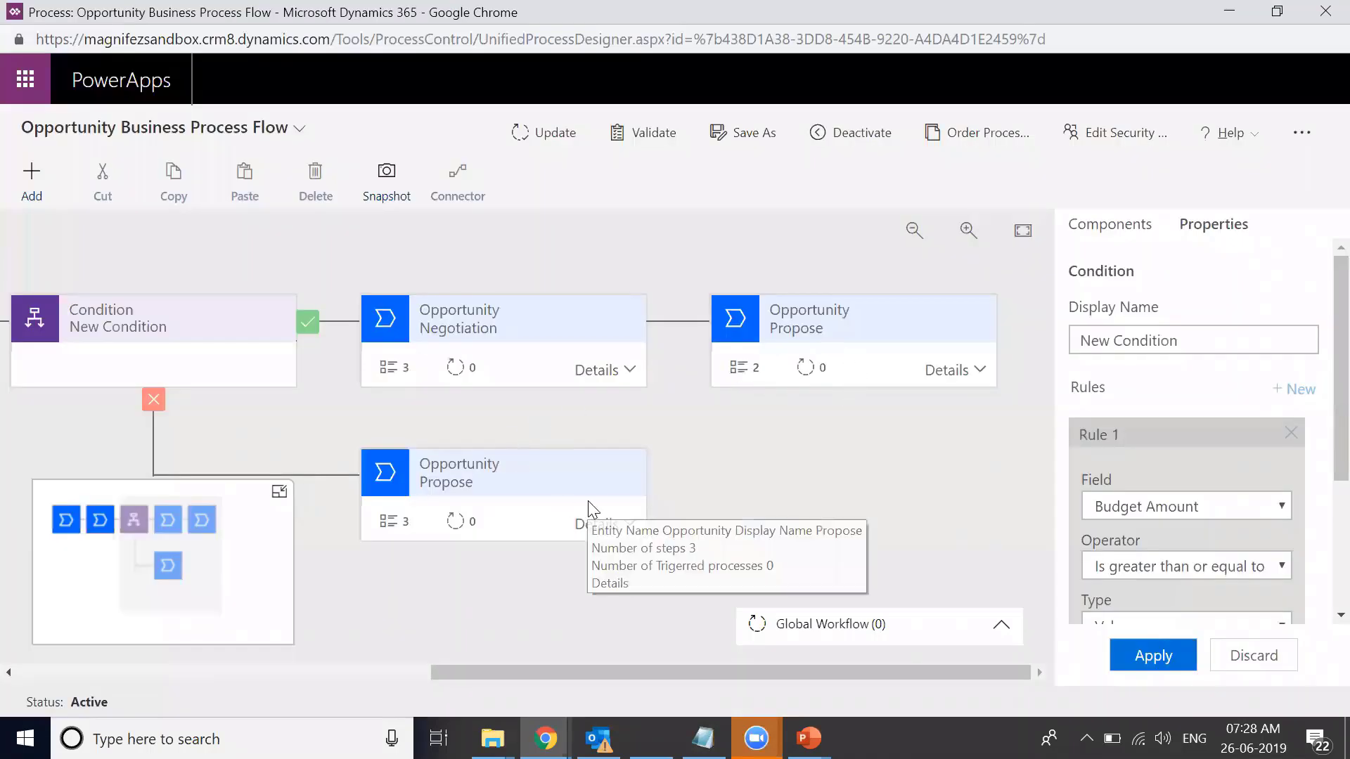
{"action": "key", "text": "alt+Tab"}
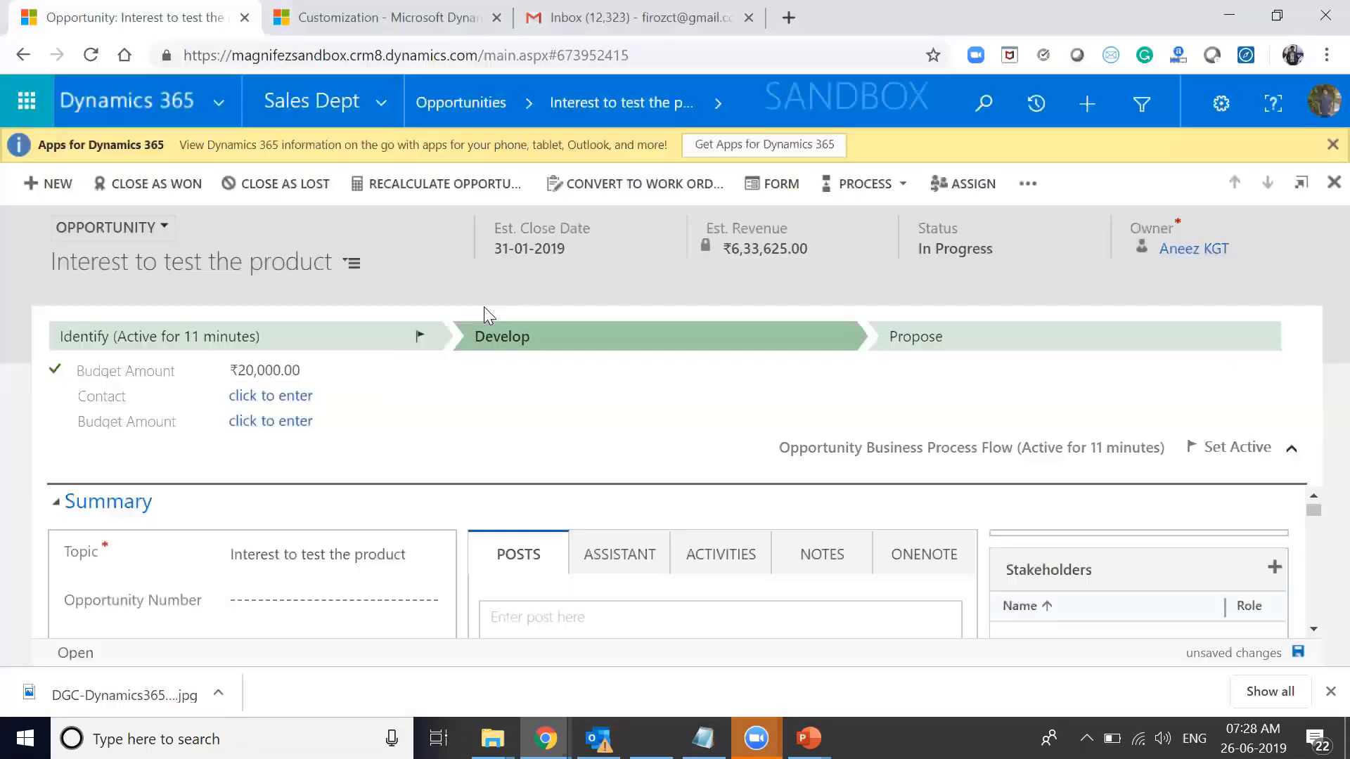
Raise the Develop stage's Budget Amount to bring in the Negotiation stage, and close the process designer window
{"action": "left_click", "coordinate": [325, 370]}
{"action": "left_click", "coordinate": [352, 370]}
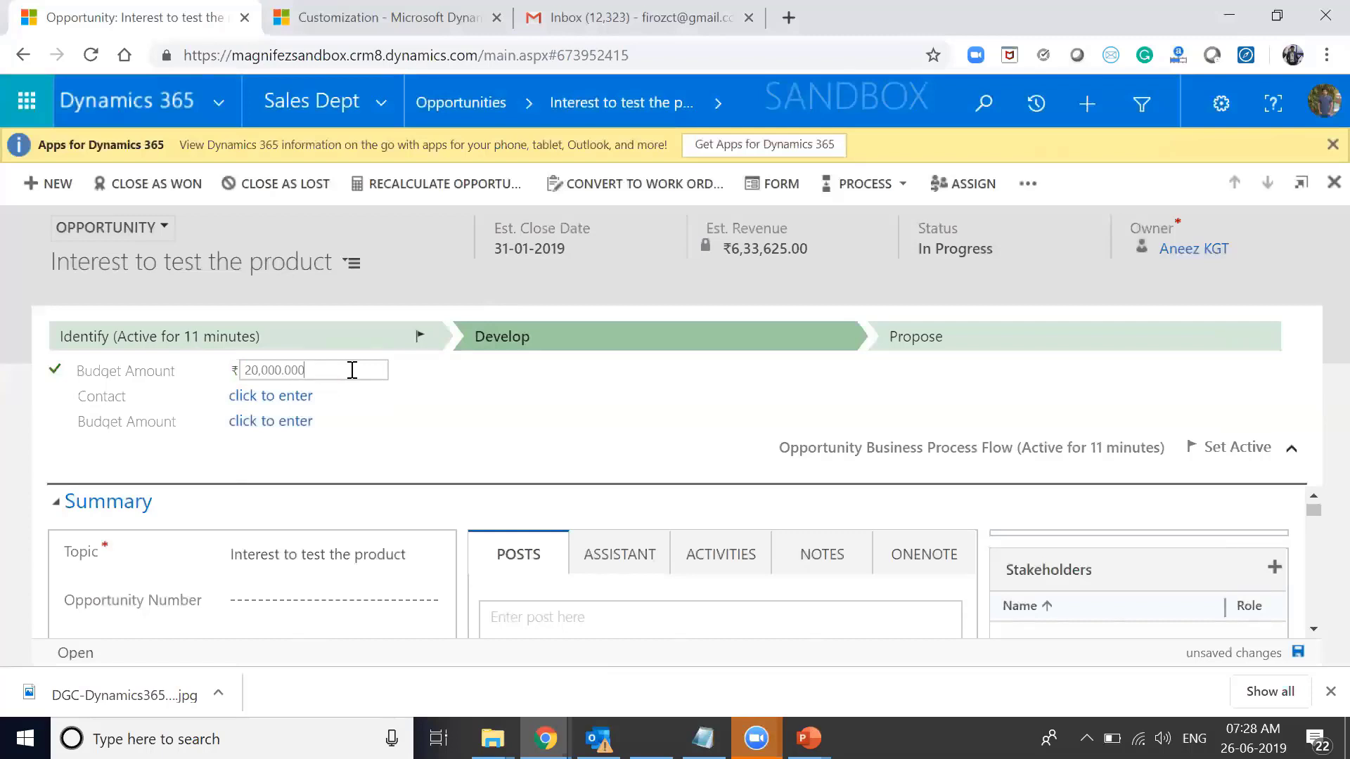
{"action": "left_click", "coordinate": [457, 442]}
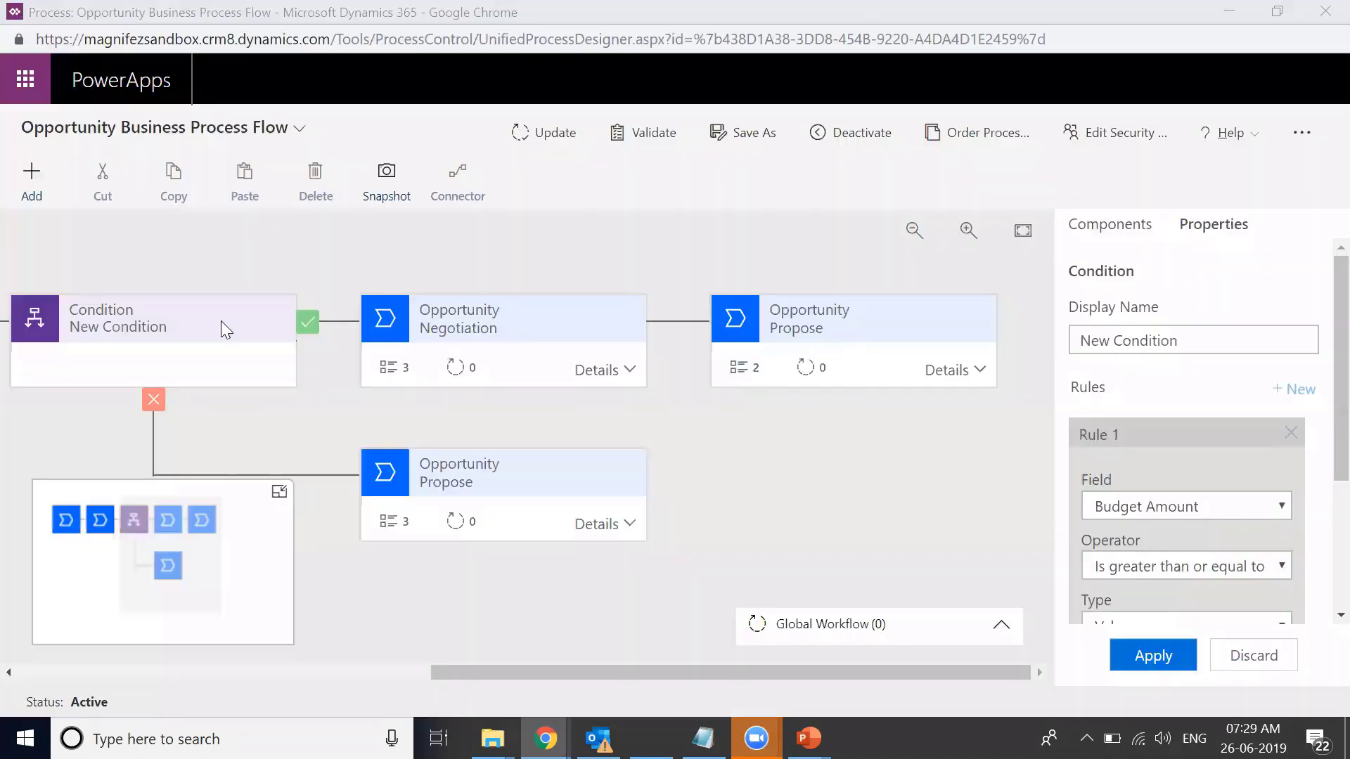
{"action": "left_click", "coordinate": [1323, 12]}
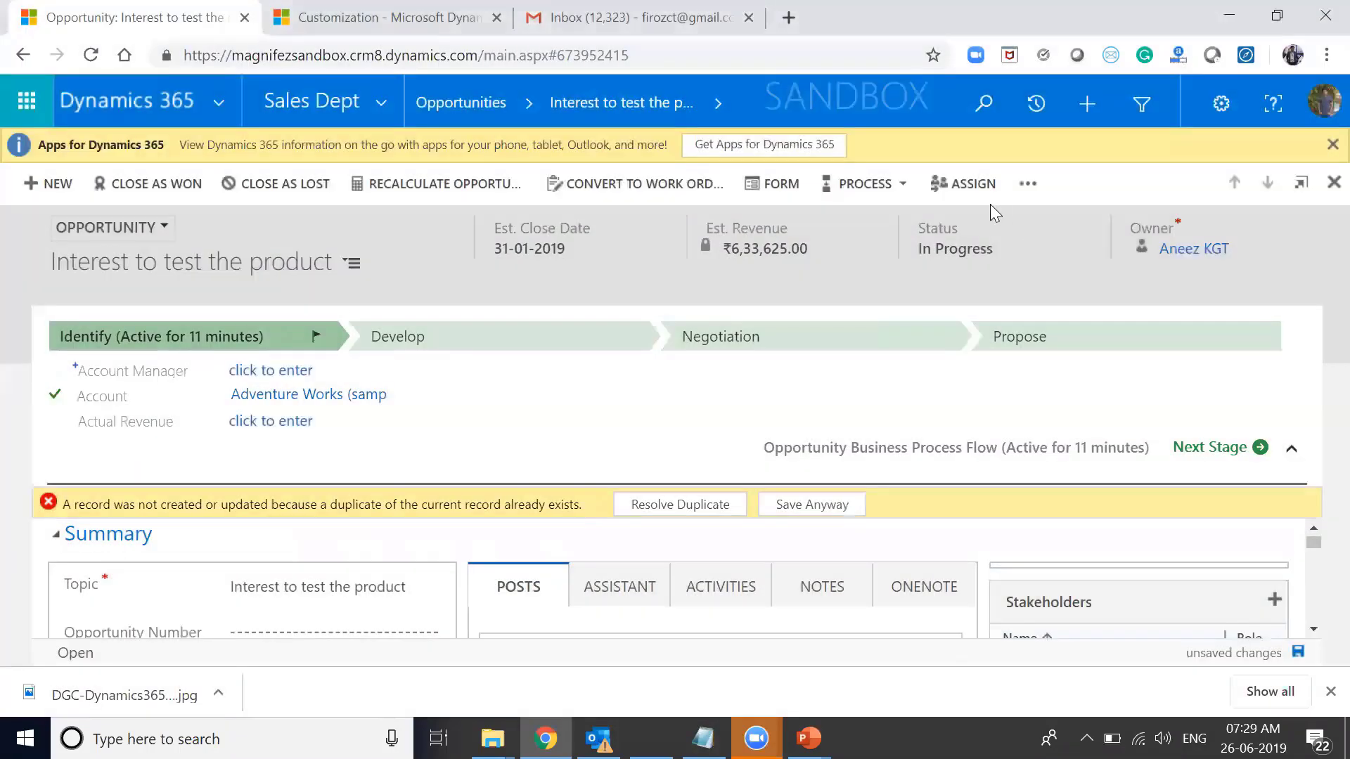
Open the Default Solution through Customize the System and look through its Processes list
{"action": "left_click", "coordinate": [908, 190]}
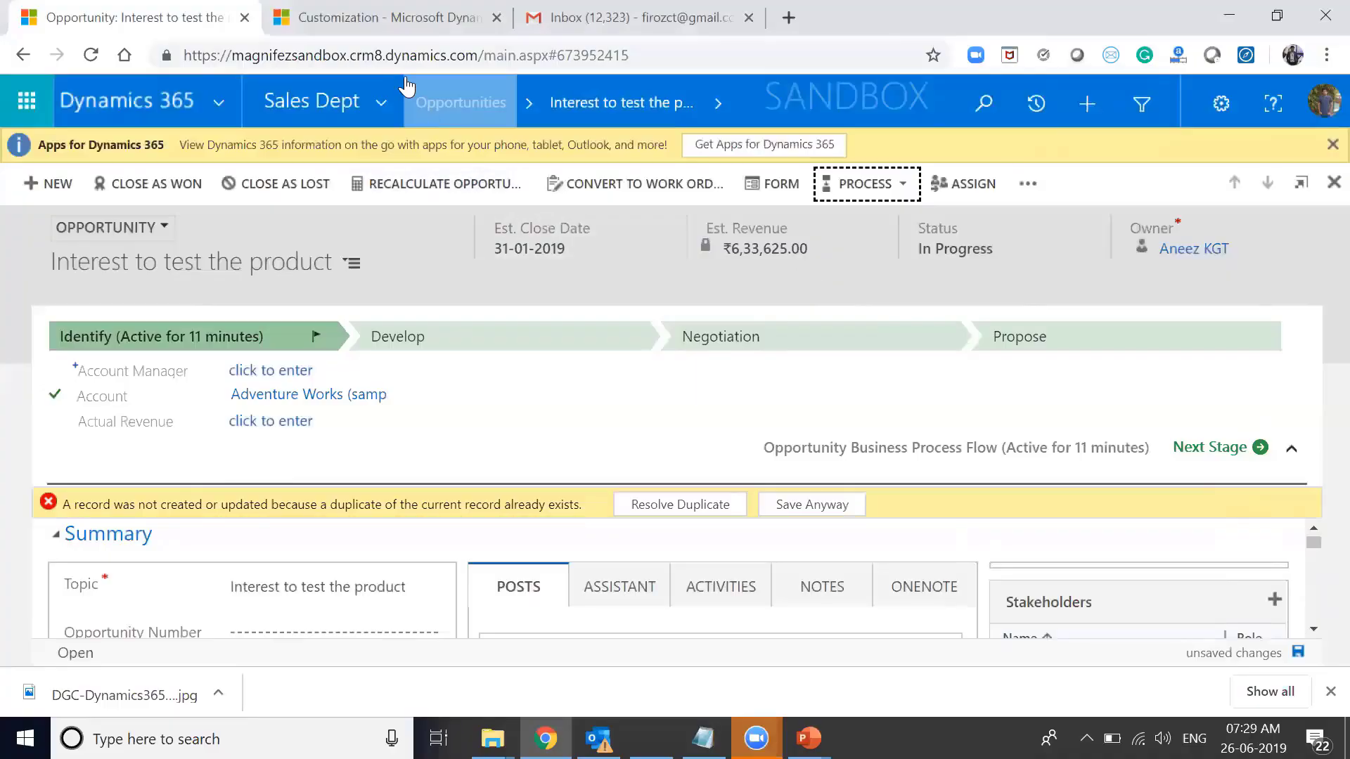
{"action": "left_click", "coordinate": [369, 6]}
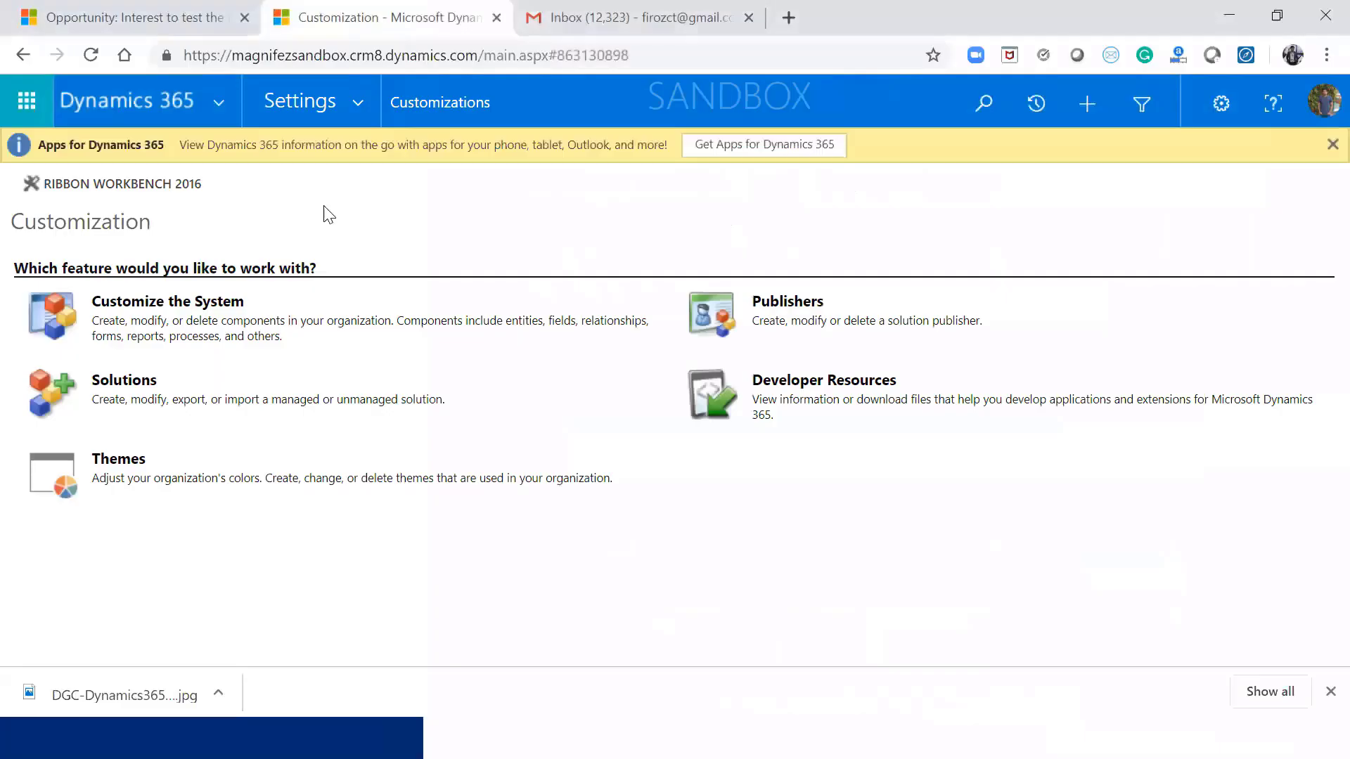
{"action": "left_click", "coordinate": [211, 301]}
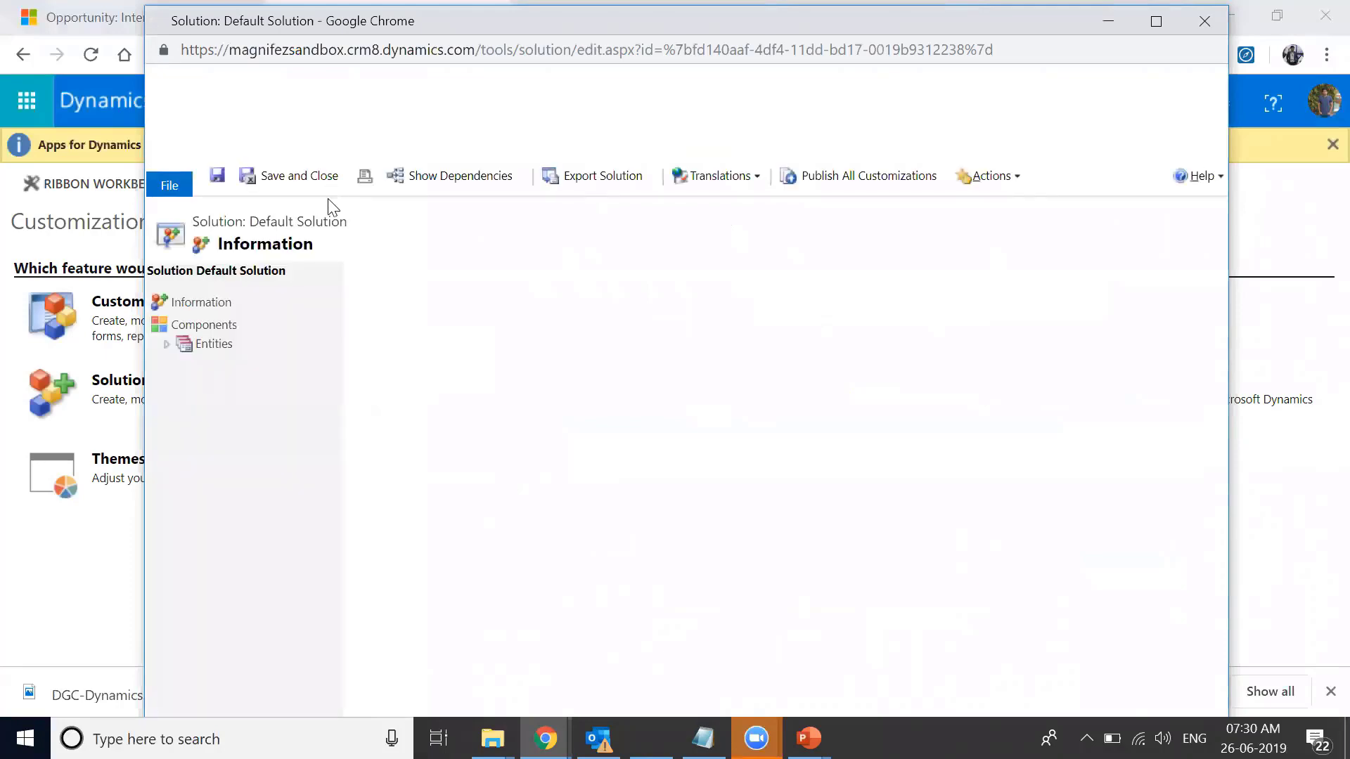
{"action": "double_click", "coordinate": [566, 23]}
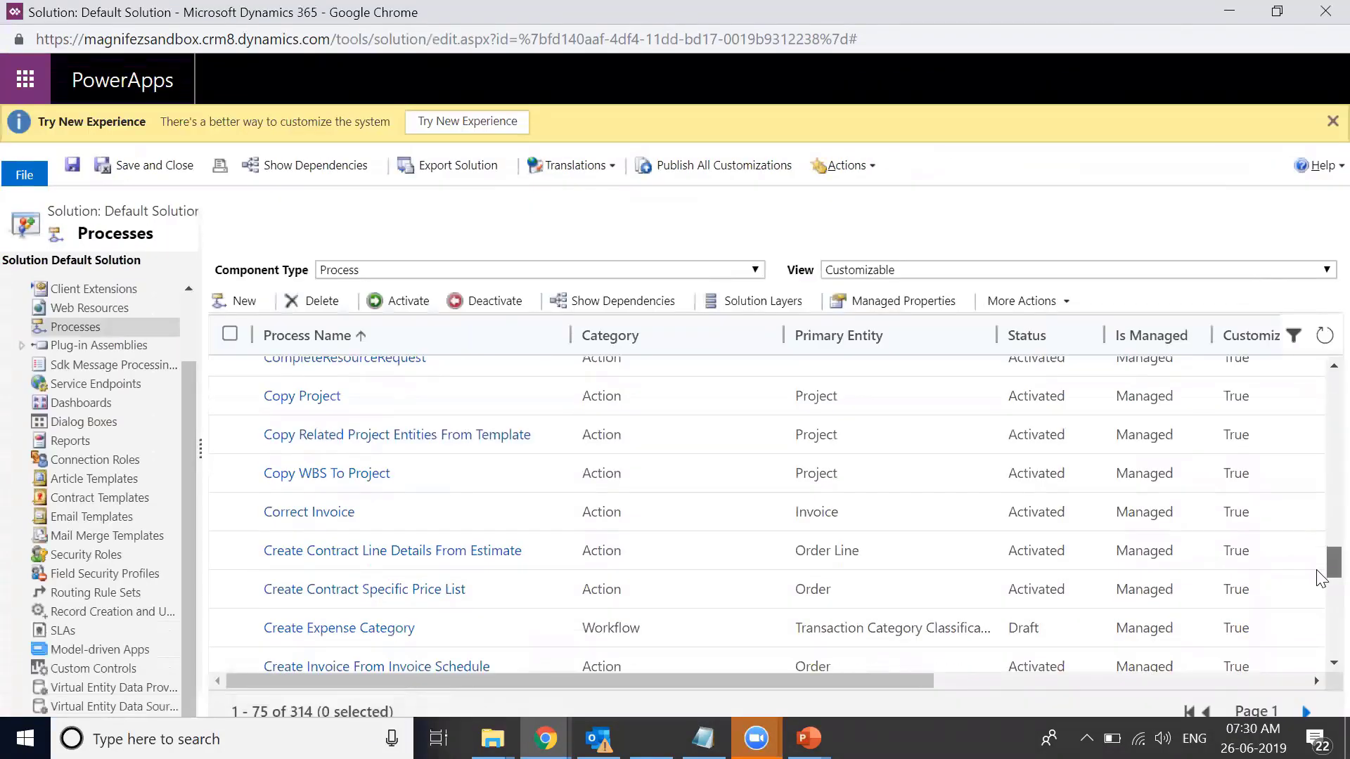
{"action": "scroll", "coordinate": [1318, 603], "scroll_direction": "down", "scroll_amount": 5}
{"action": "left_click_drag", "start_coordinate": [1317, 602], "coordinate": [1280, 344]}
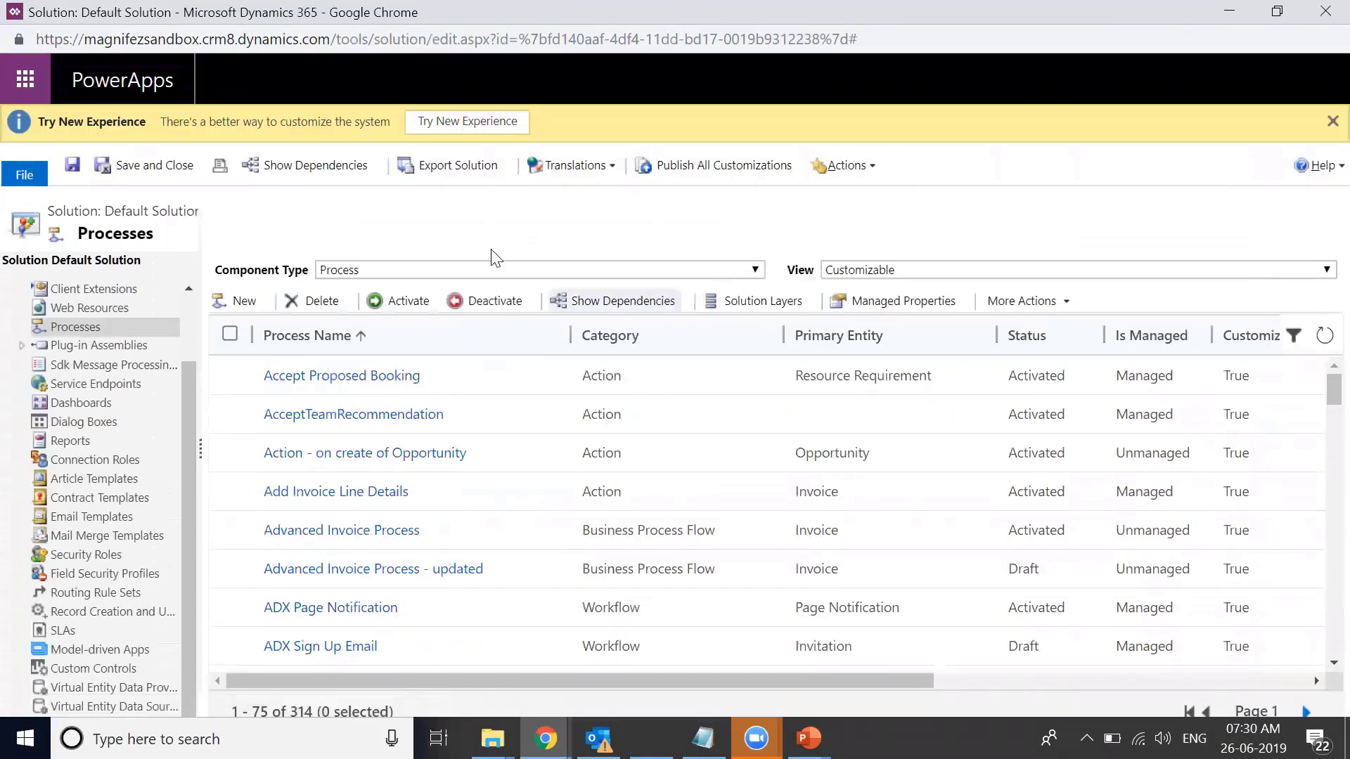
Start a new process in the Business Process Flow category and name it "Opportunity updated BPF"
{"action": "left_click", "coordinate": [244, 302]}
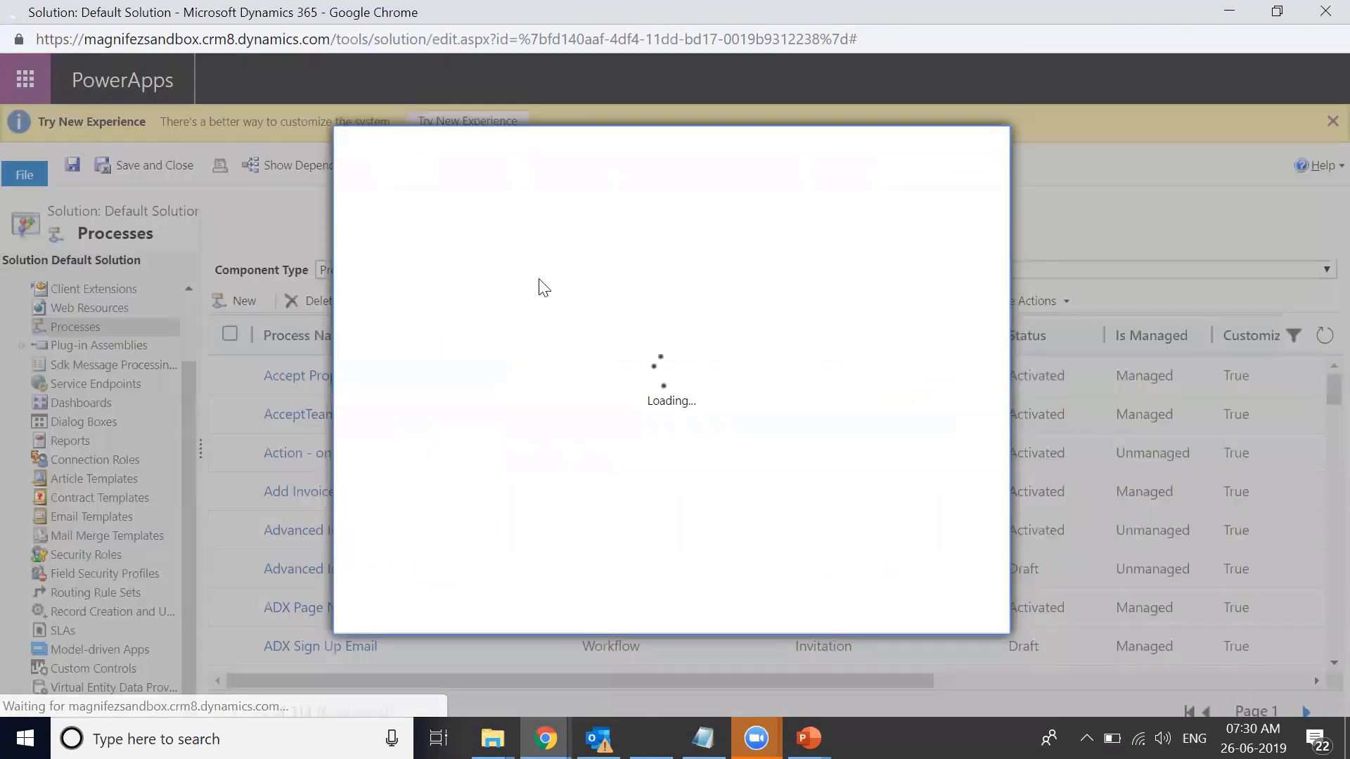
{"action": "left_click", "coordinate": [597, 254]}
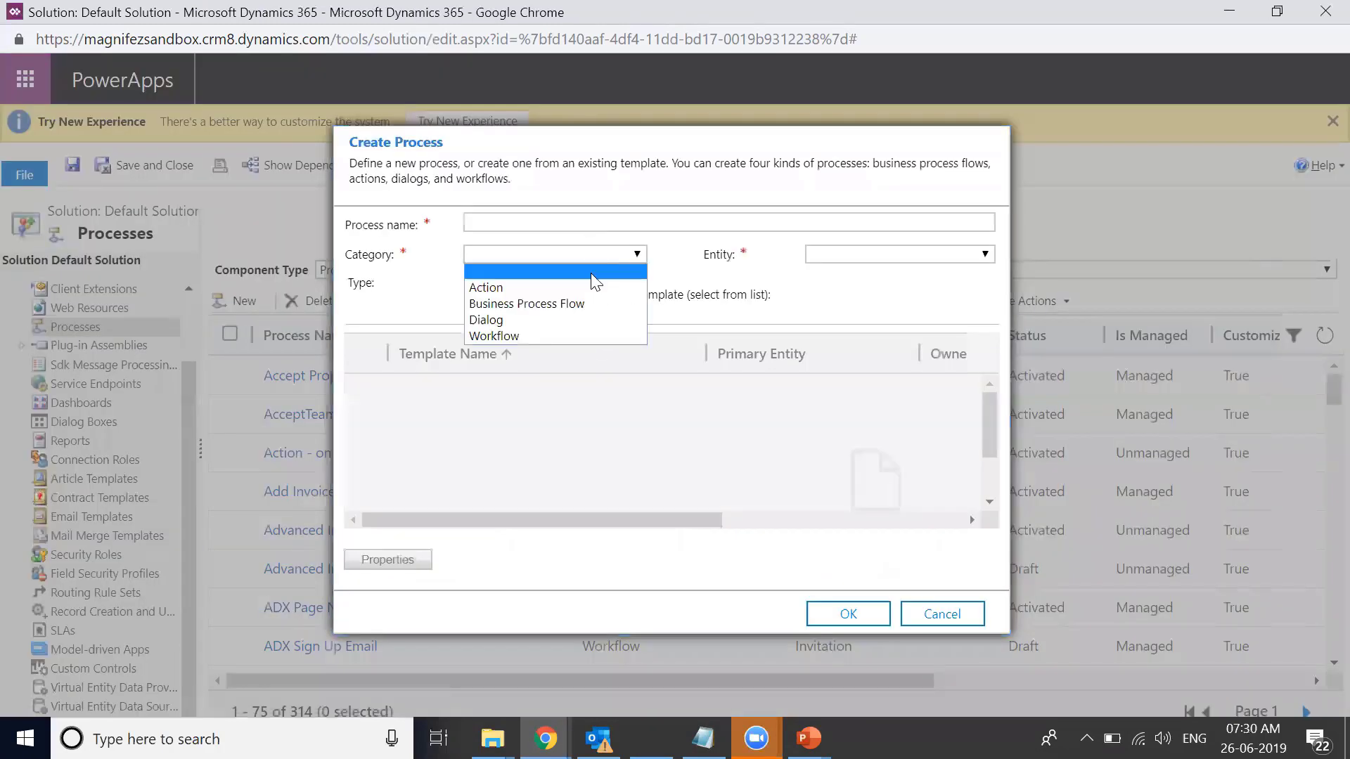
{"action": "left_click", "coordinate": [575, 303]}
{"action": "left_click", "coordinate": [590, 222]}
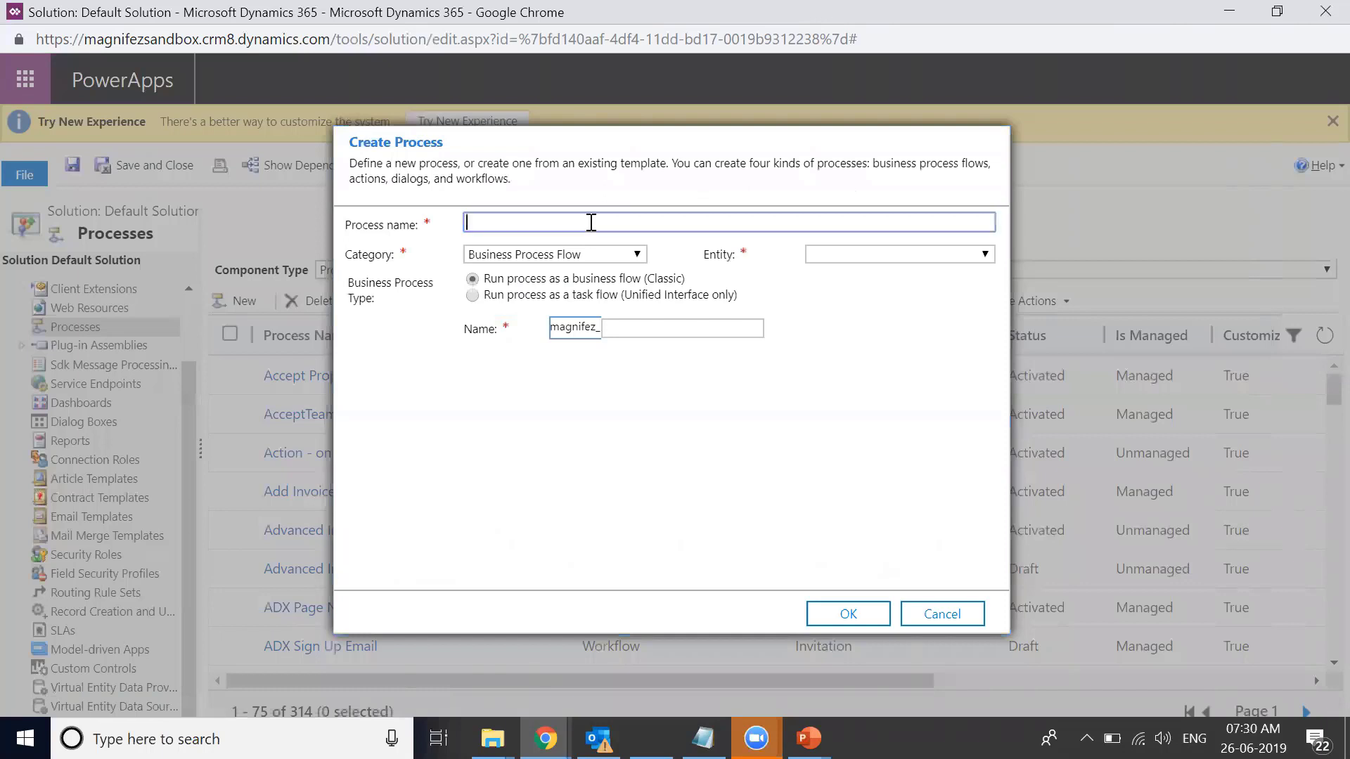
{"action": "type", "text": "Opportunity"}
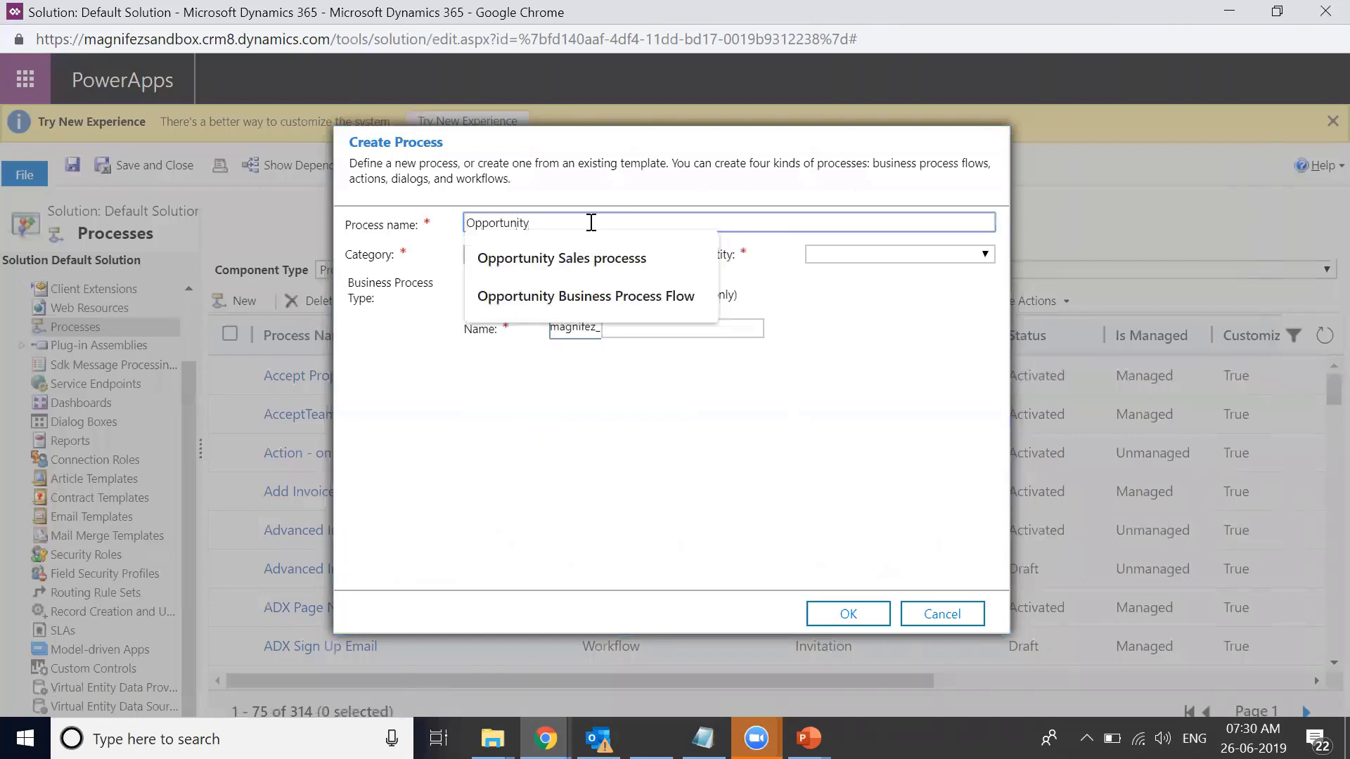
{"action": "type", "text": " updated BPF"}
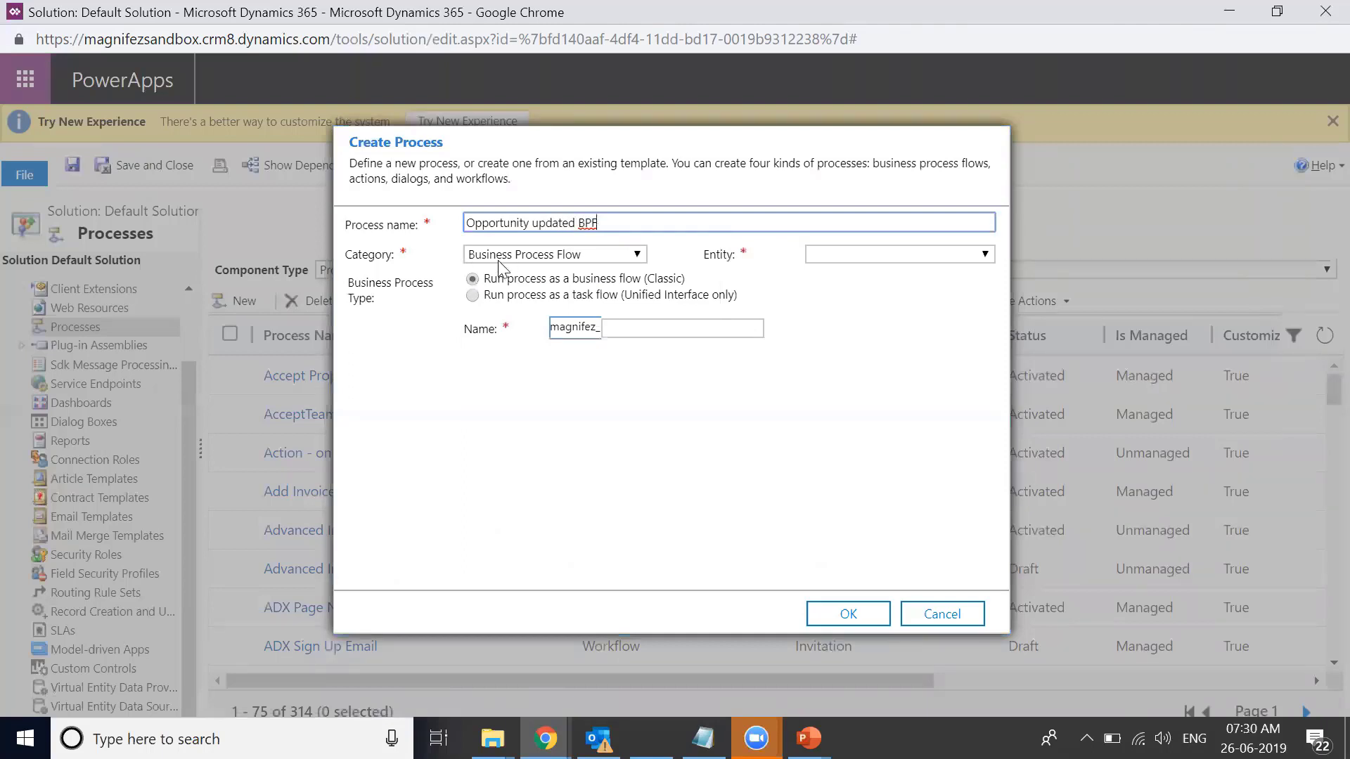
Set the new process flow's entity to Opportunity and create it as a classic business flow
{"action": "left_click", "coordinate": [497, 260]}
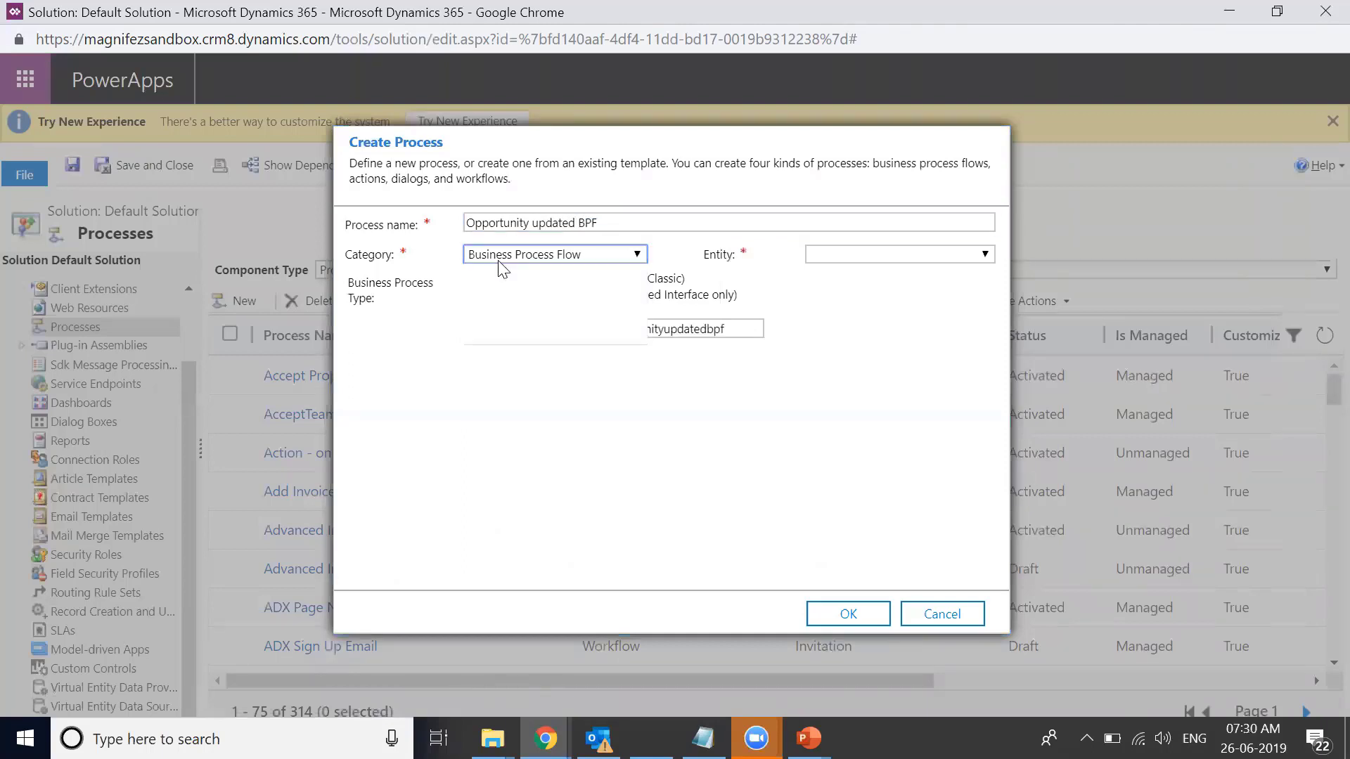
{"action": "left_click", "coordinate": [497, 260]}
{"action": "left_click", "coordinate": [849, 262]}
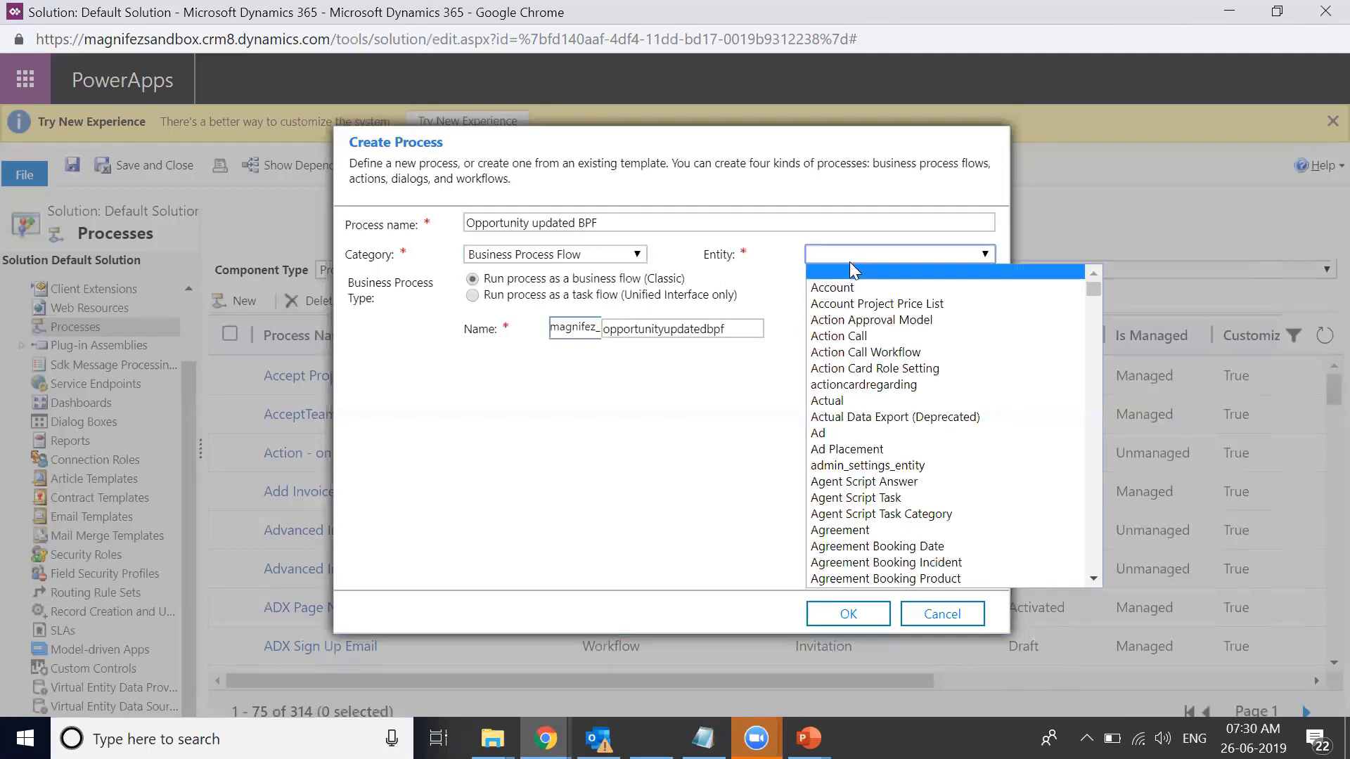
{"action": "type", "text": "op"}
{"action": "key", "text": "Return"}
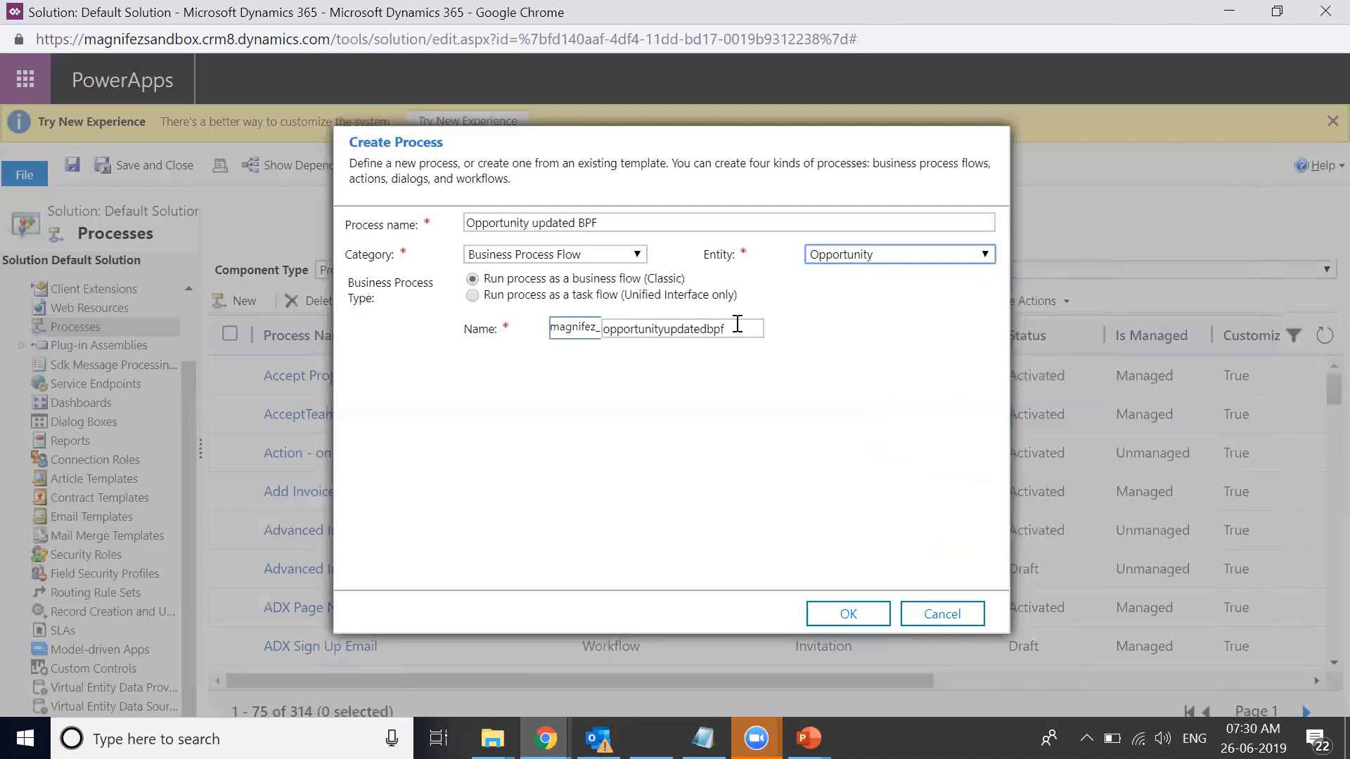
{"action": "left_click", "coordinate": [872, 624]}
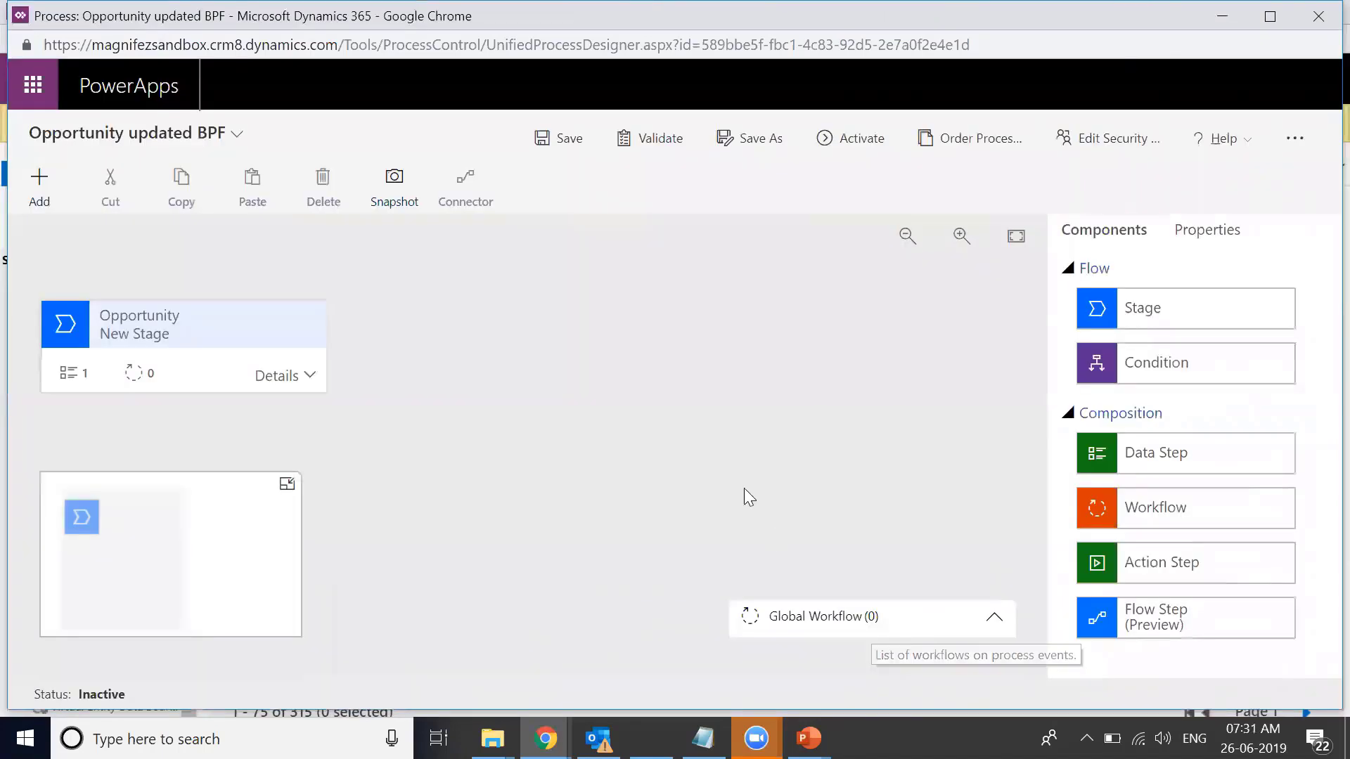
Add a second Opportunity stage after the first stage of the new process flow
{"action": "left_click", "coordinate": [222, 318]}
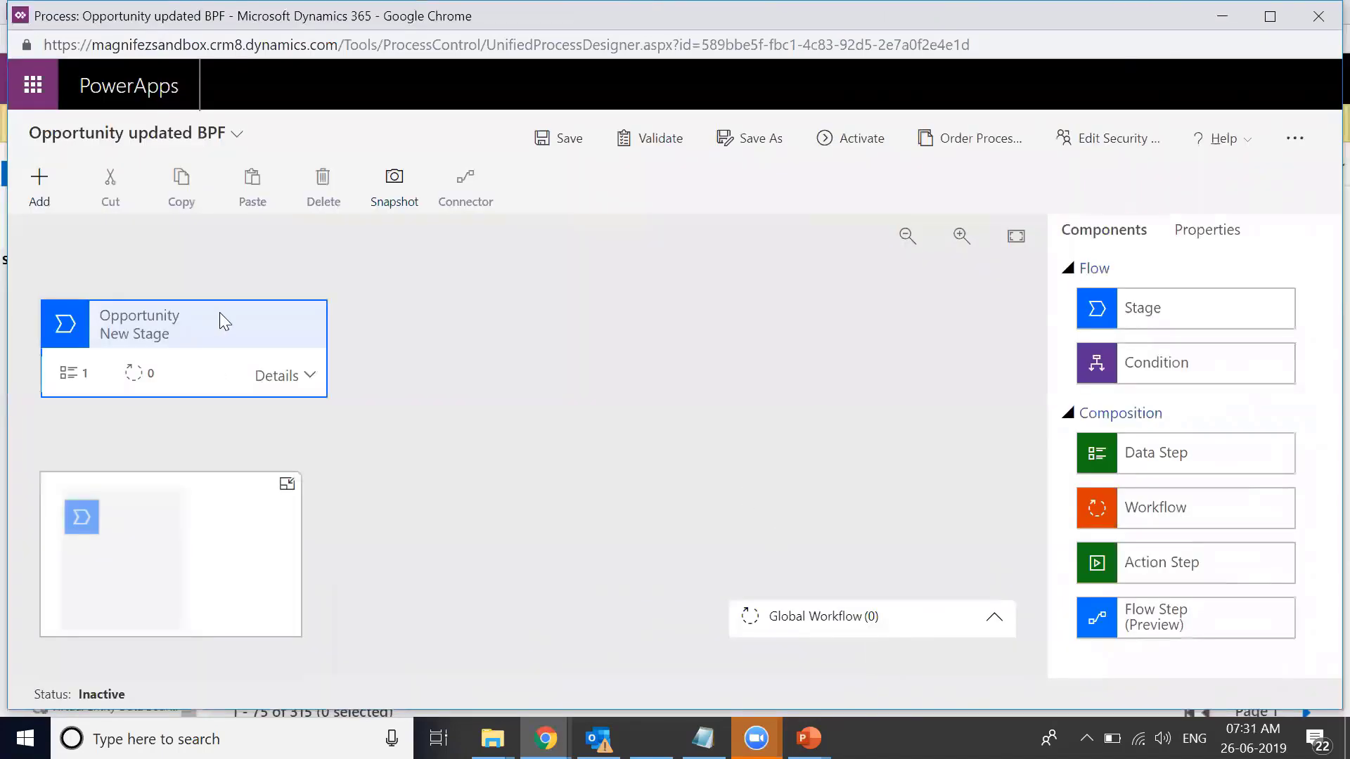
{"action": "left_click", "coordinate": [1125, 234]}
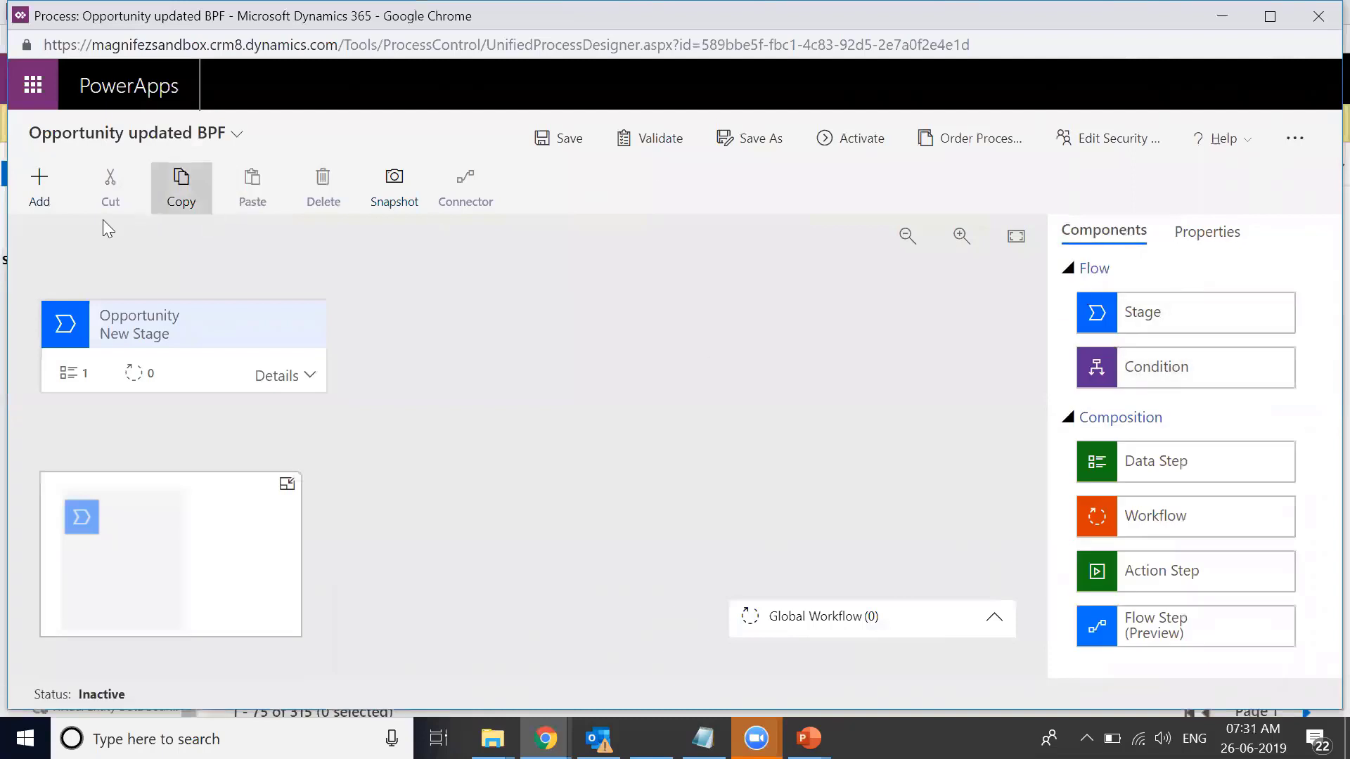
{"action": "left_click", "coordinate": [29, 206]}
{"action": "left_click", "coordinate": [89, 261]}
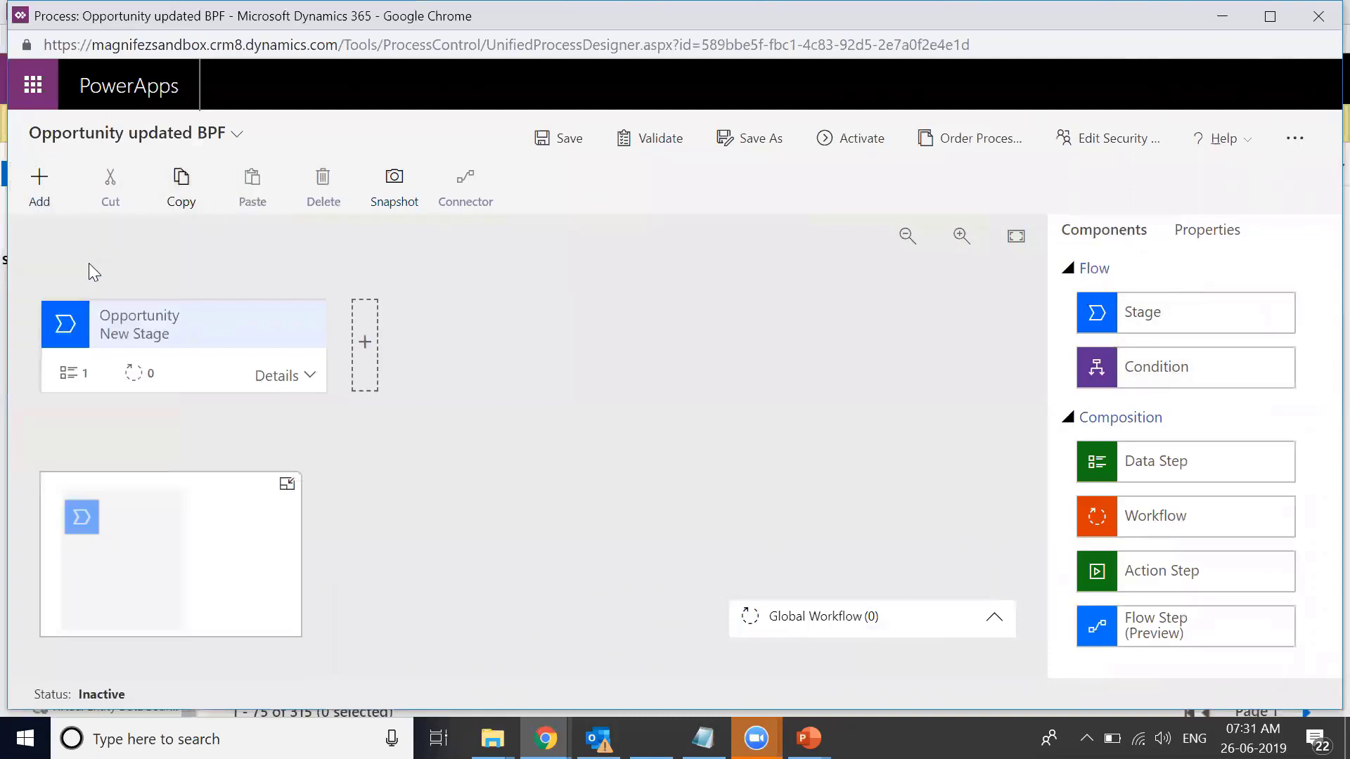
{"action": "left_click", "coordinate": [393, 352]}
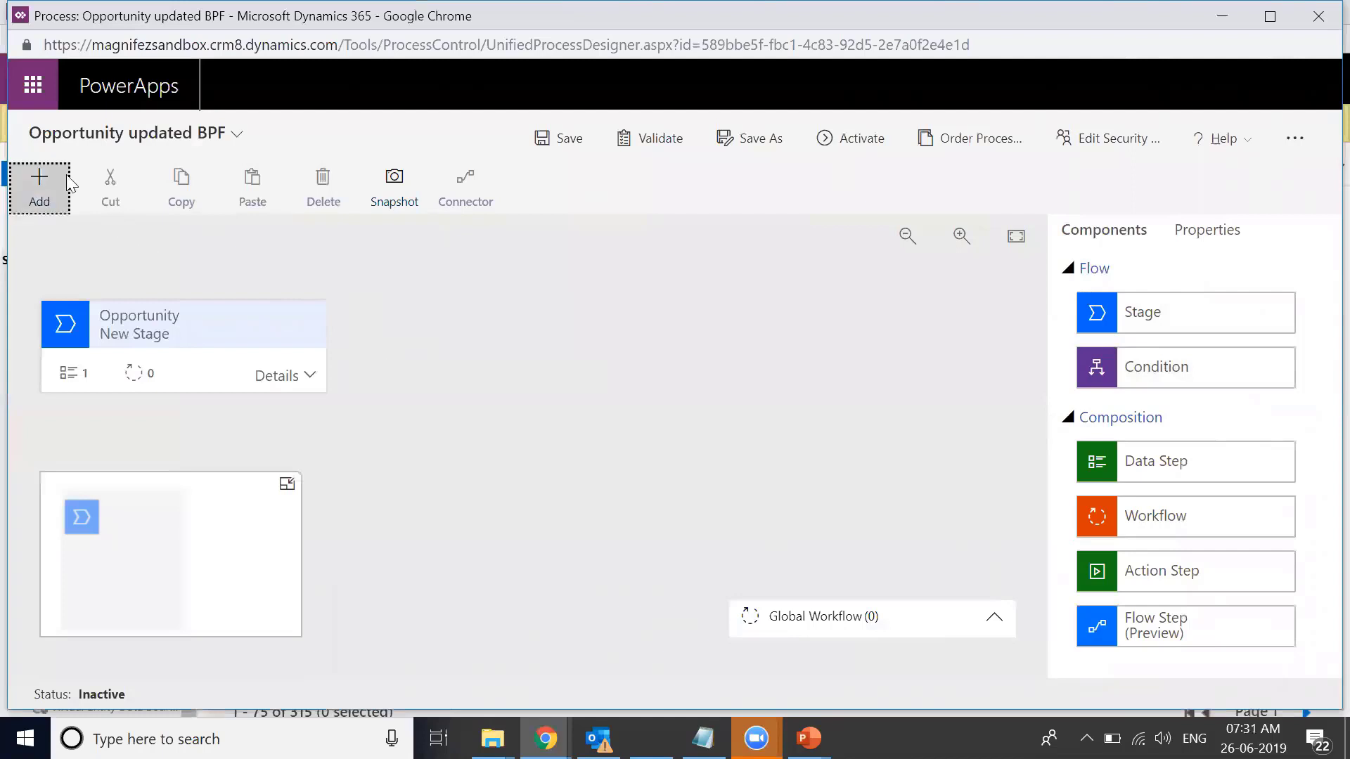
{"action": "left_click", "coordinate": [40, 186]}
{"action": "left_click", "coordinate": [329, 371]}
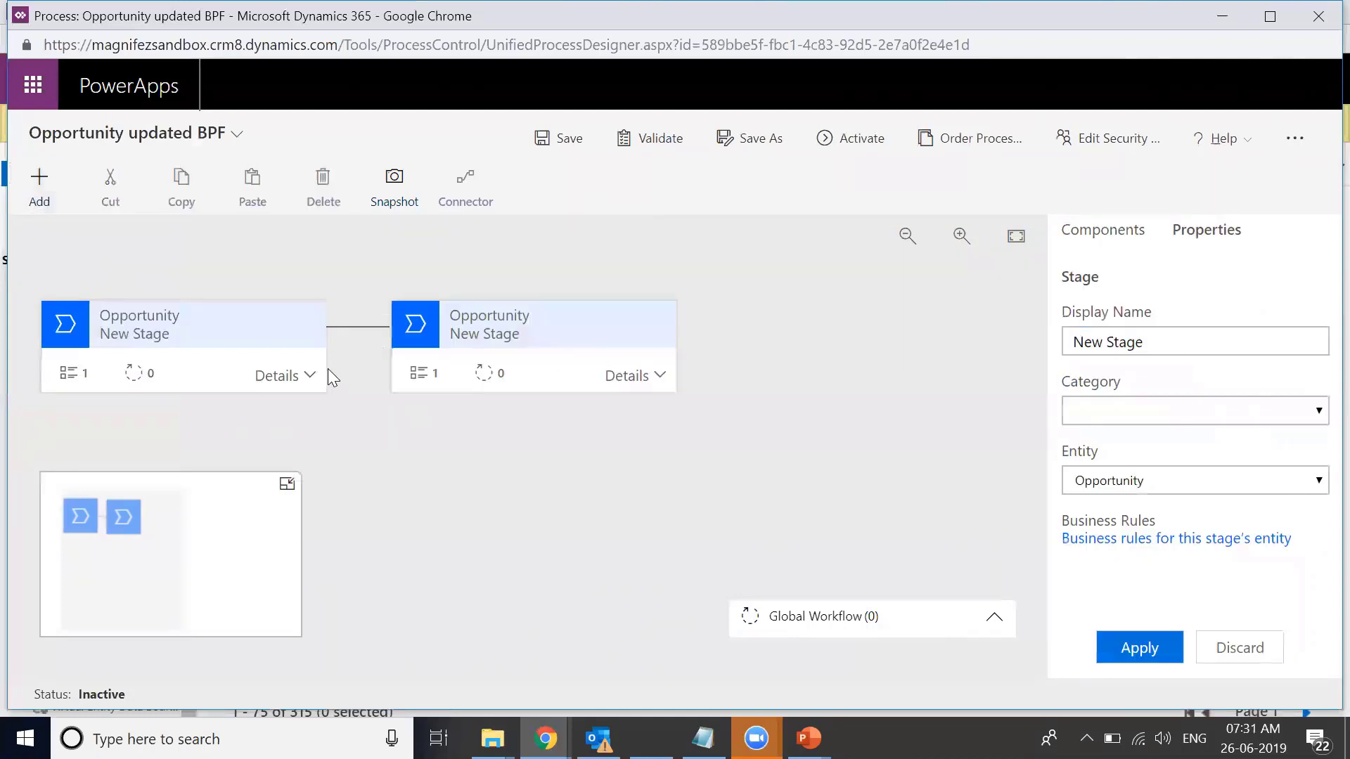
Set the first stage's data step to the Actual Revenue field and apply it
{"action": "left_click", "coordinate": [313, 375]}
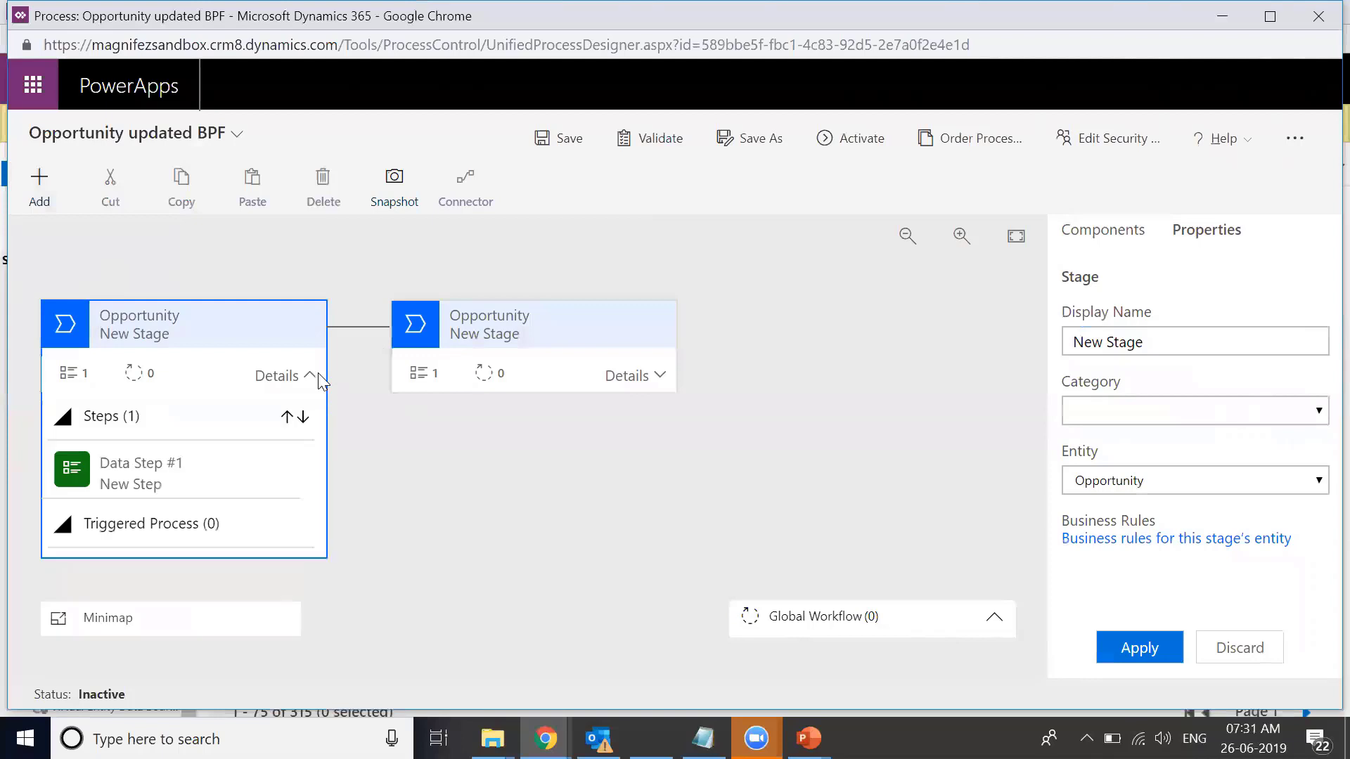
{"action": "left_click", "coordinate": [258, 494]}
{"action": "left_click", "coordinate": [1226, 435]}
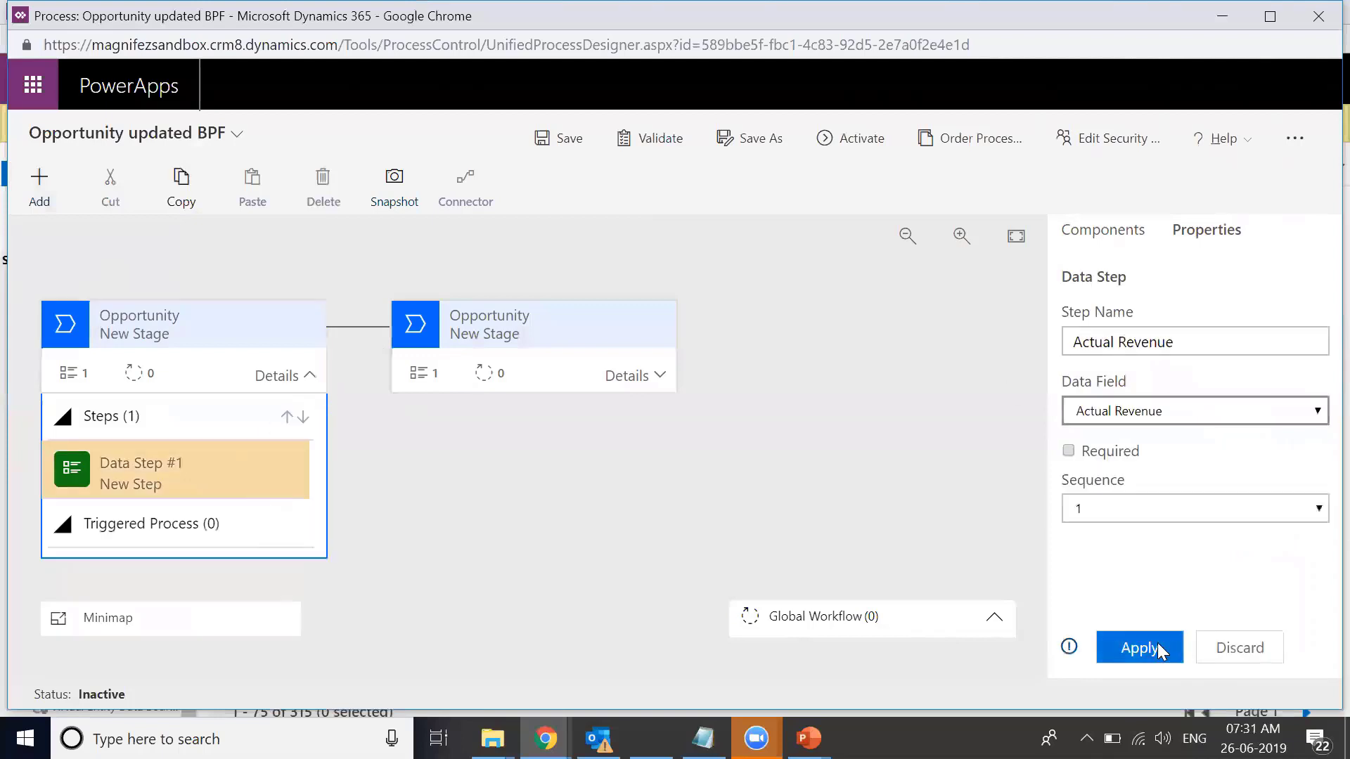
{"action": "left_click", "coordinate": [1157, 642]}
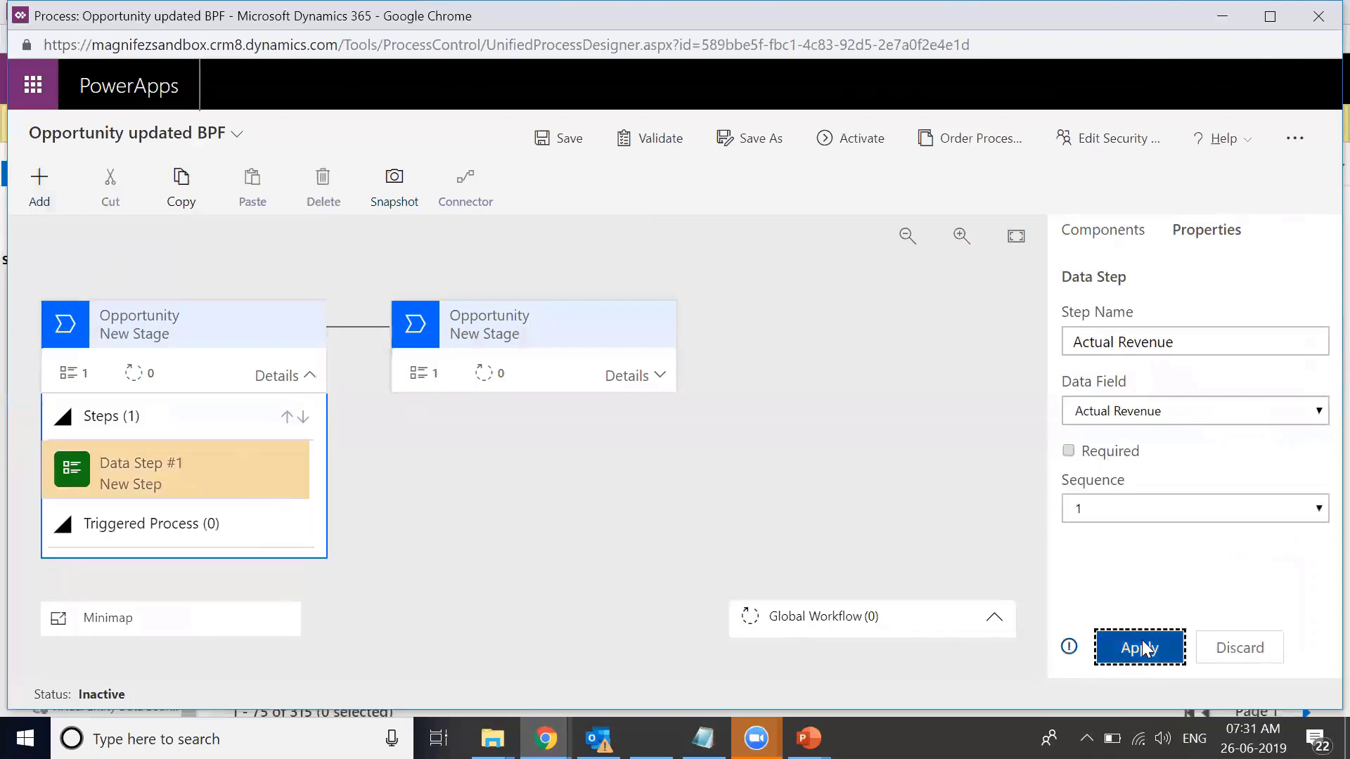
Set the second Opportunity stage's data step to the Budget Amount field and apply it
{"action": "left_click", "coordinate": [667, 377]}
{"action": "left_click", "coordinate": [659, 375]}
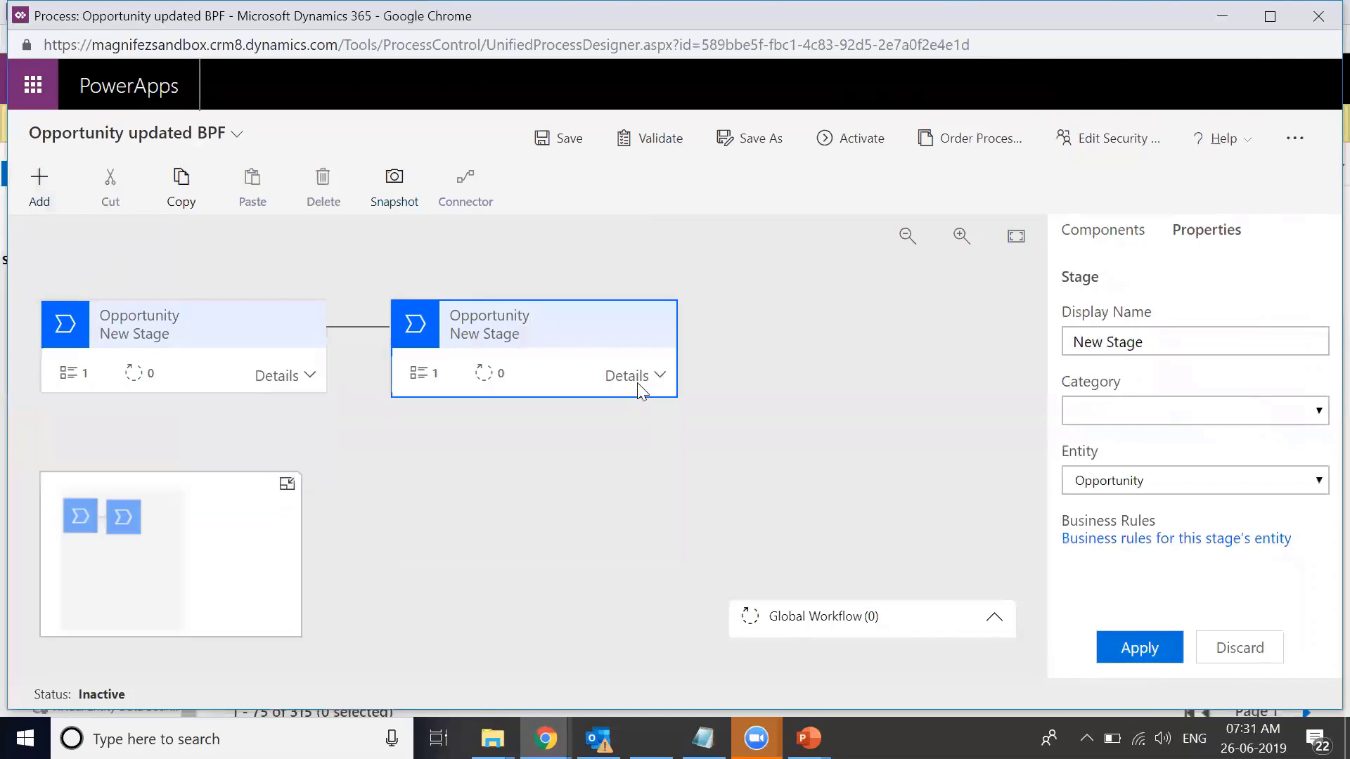
{"action": "left_click", "coordinate": [638, 384]}
{"action": "left_click", "coordinate": [570, 476]}
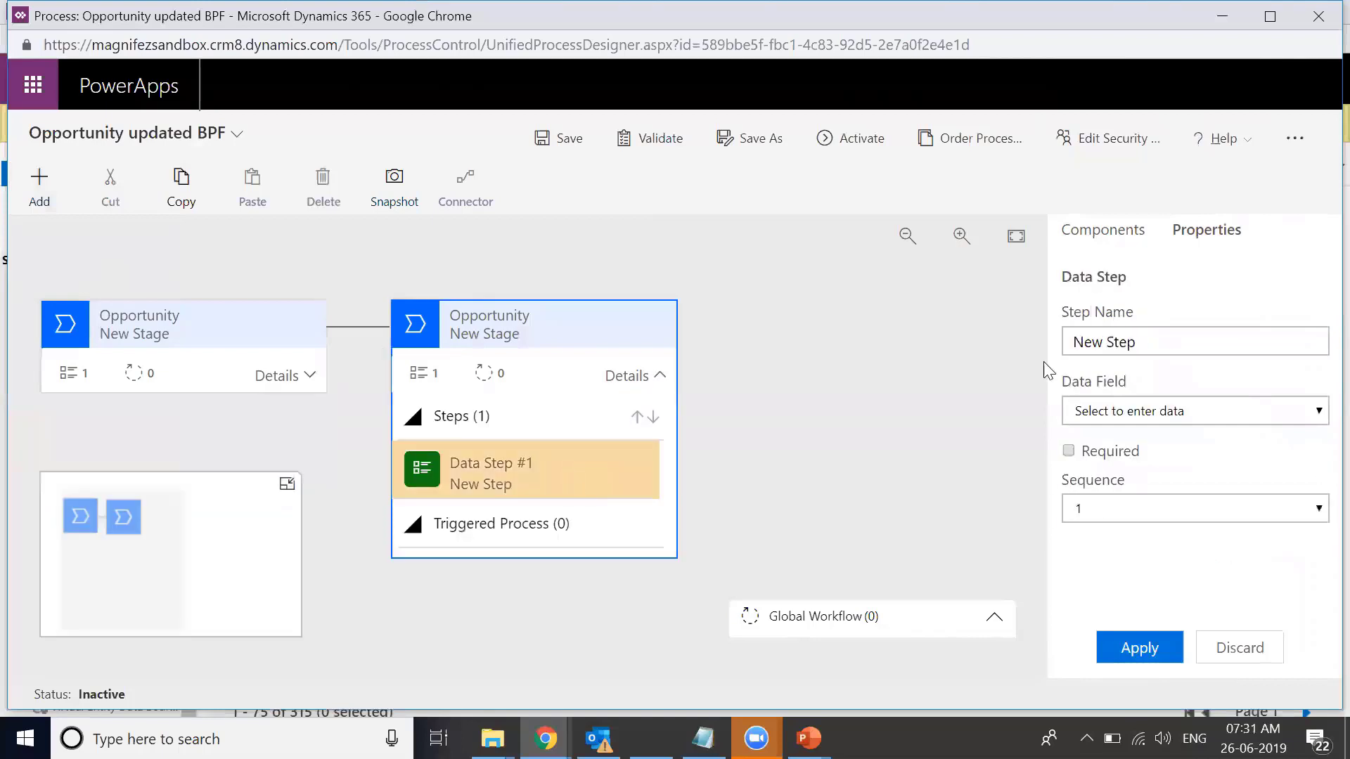
{"action": "left_click", "coordinate": [1234, 411]}
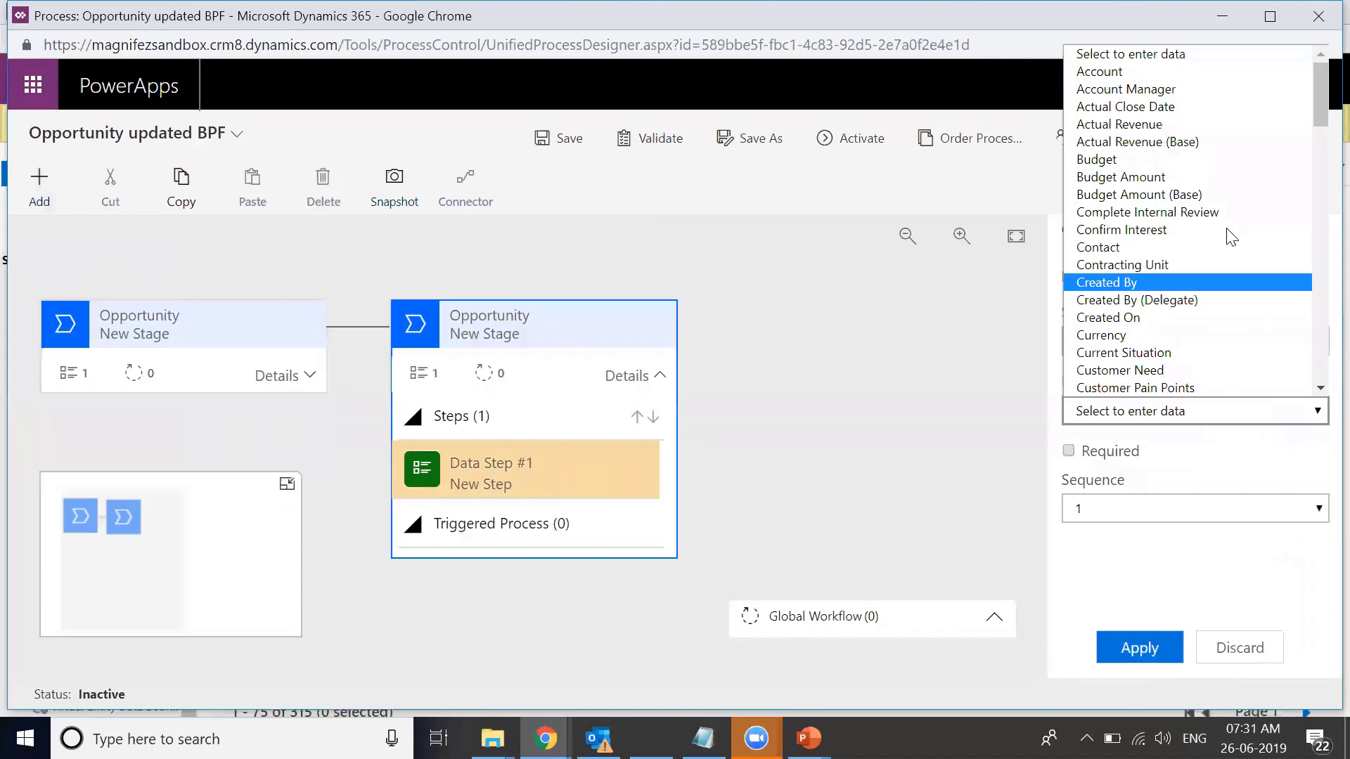
{"action": "left_click", "coordinate": [1230, 178]}
{"action": "left_click", "coordinate": [1133, 647]}
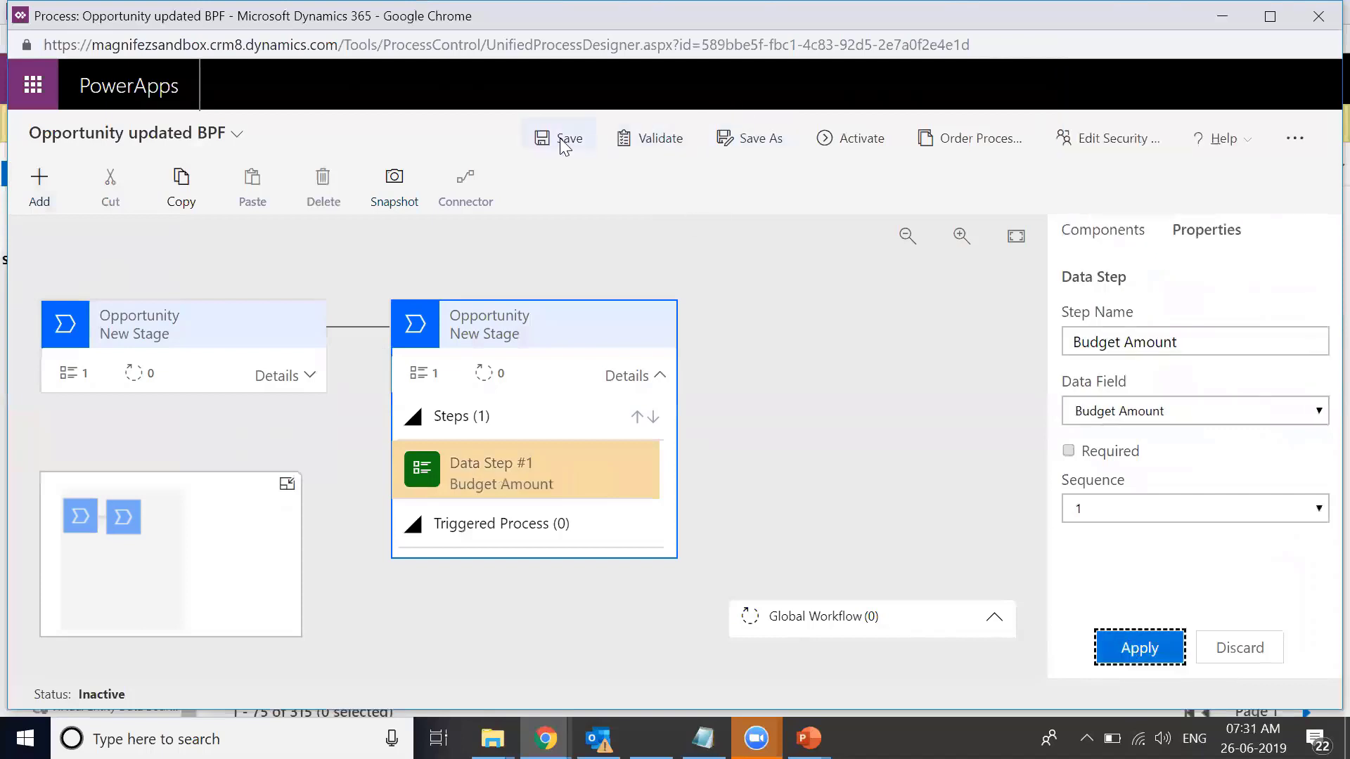
Save the Opportunity updated BPF process flow and activate it
{"action": "left_click", "coordinate": [589, 148]}
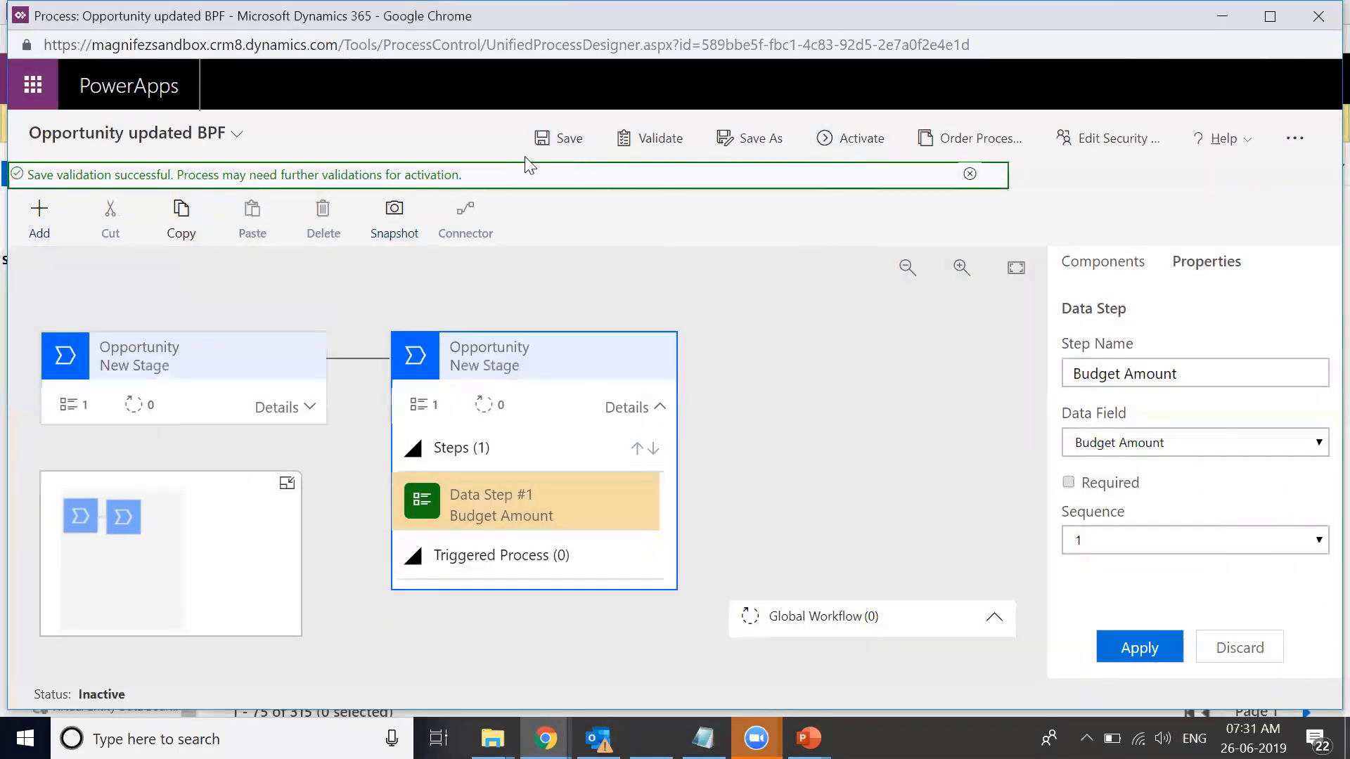
{"action": "left_click", "coordinate": [837, 139]}
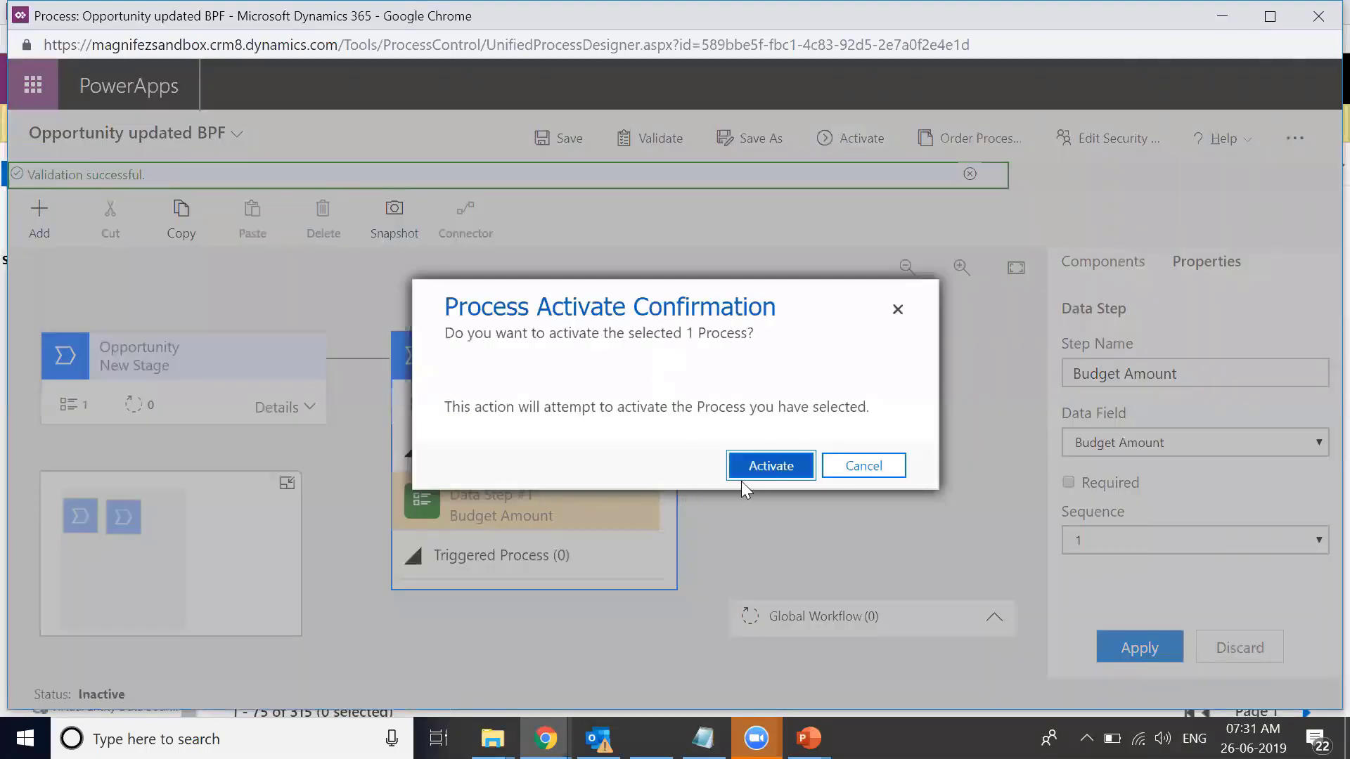
{"action": "left_click", "coordinate": [769, 468]}
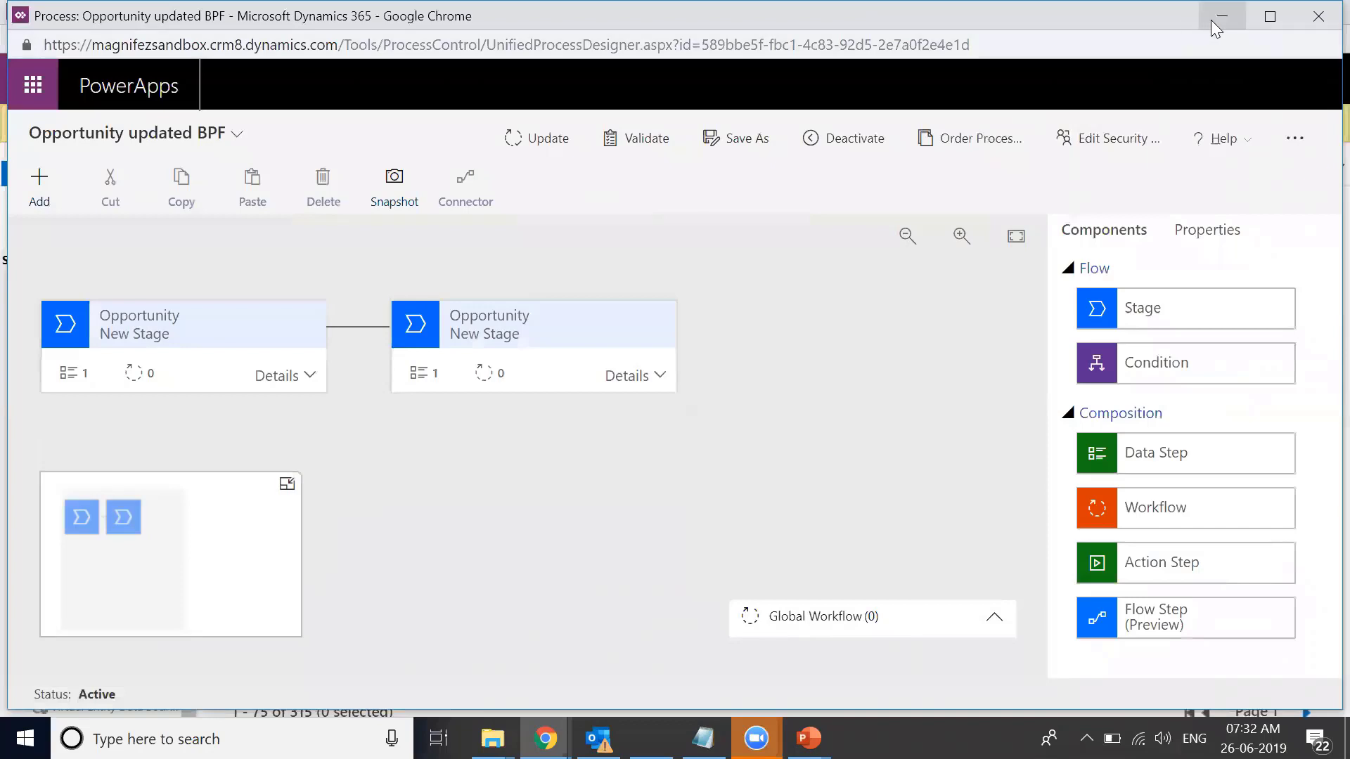
Minimize the process designer and return to the "Interest to test the product" opportunity record in the main browser window
{"action": "left_click", "coordinate": [1211, 20]}
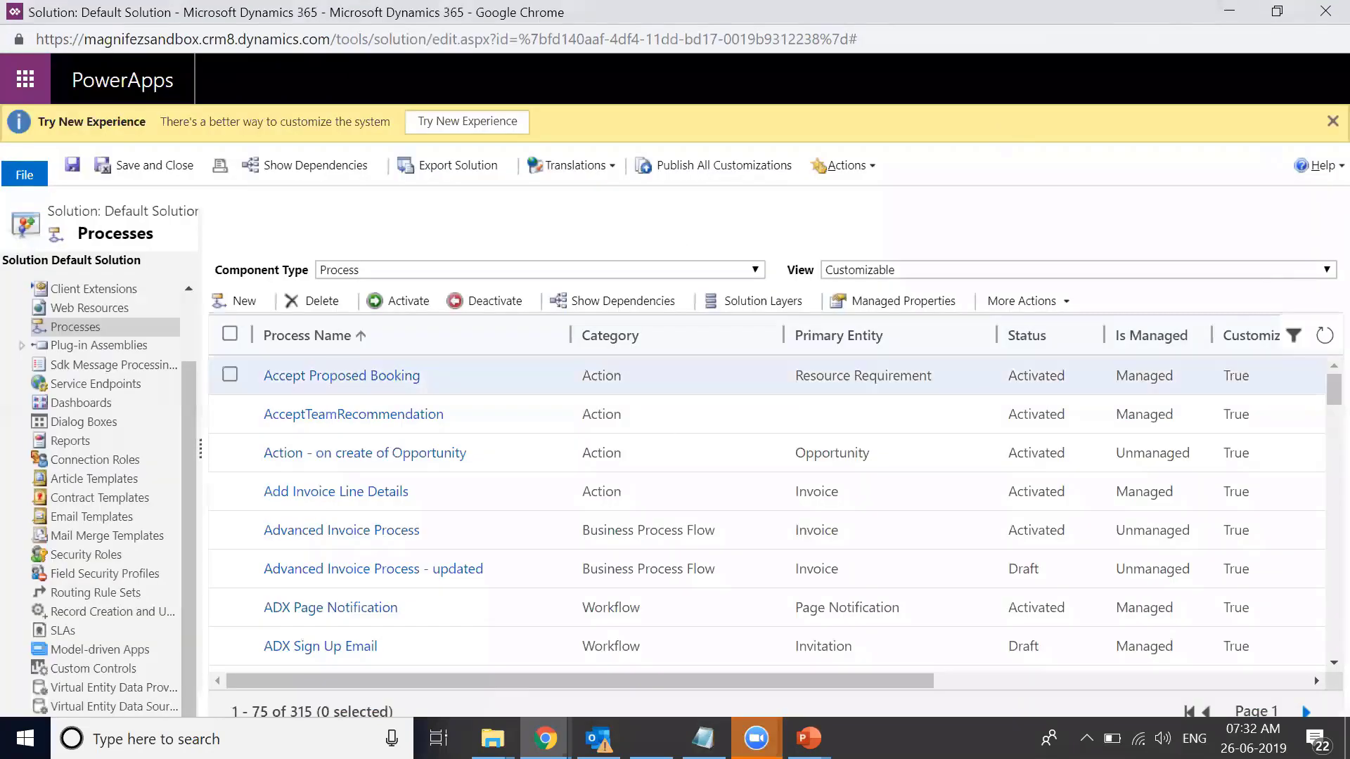
{"action": "mouse_move", "coordinate": [544, 738]}
{"action": "left_click", "coordinate": [364, 668]}
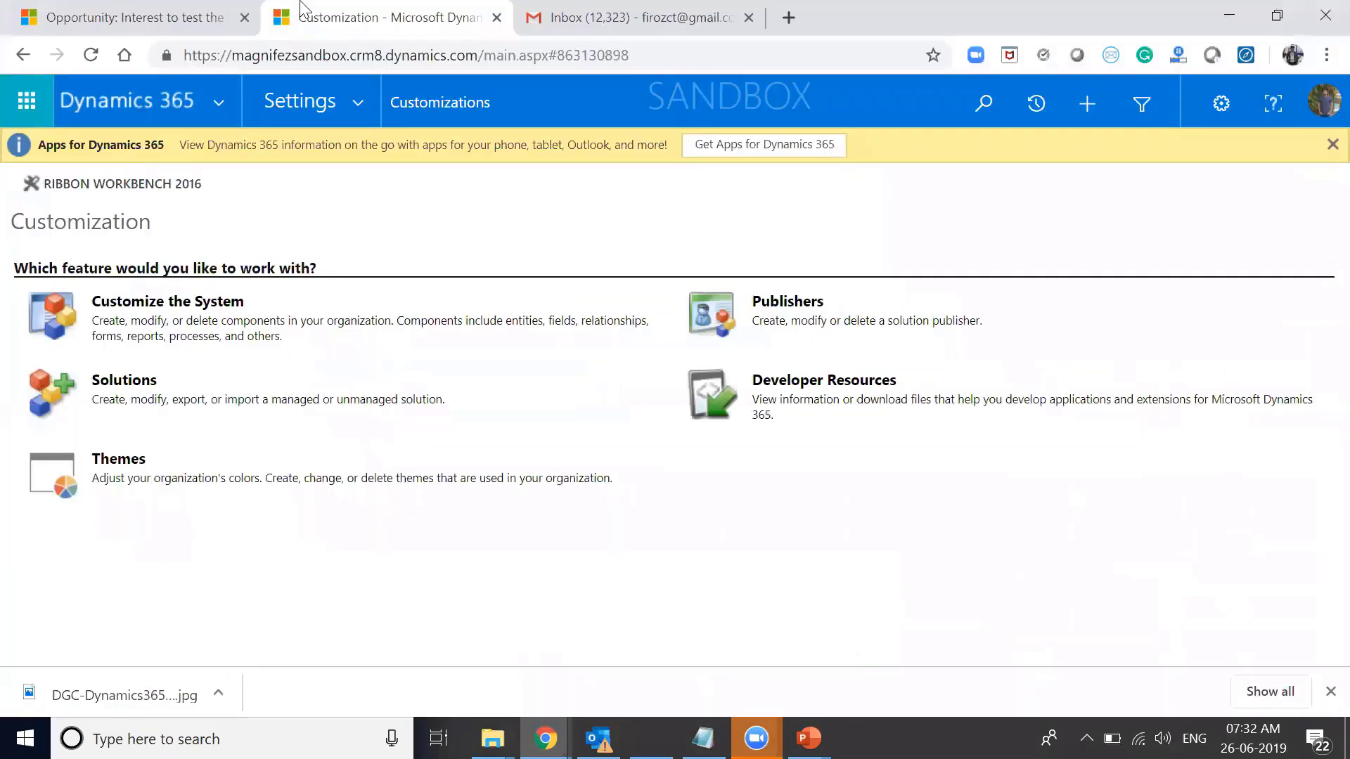
{"action": "left_click", "coordinate": [188, 18]}
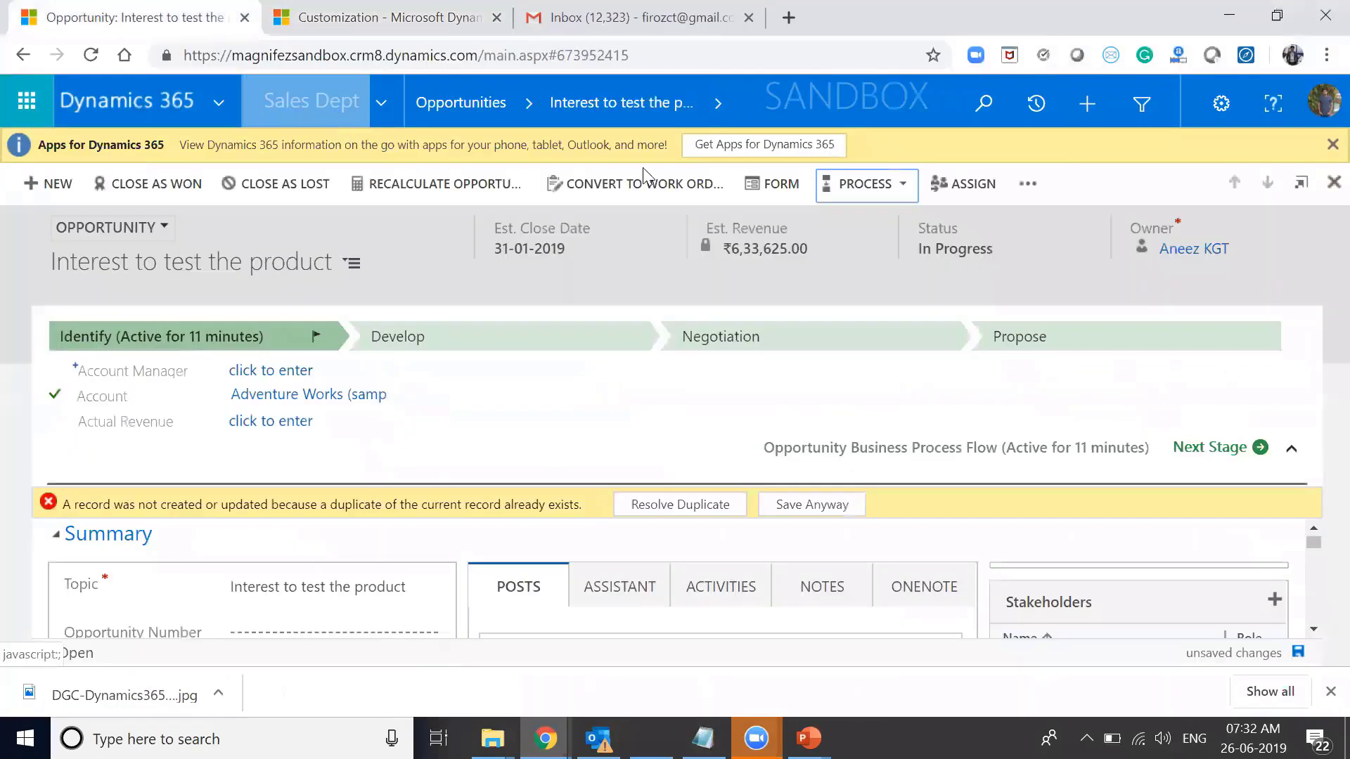
Switch the opportunity's process to Opportunity updated BPF and view its second stage
{"action": "left_click", "coordinate": [901, 185]}
{"action": "left_click", "coordinate": [897, 215]}
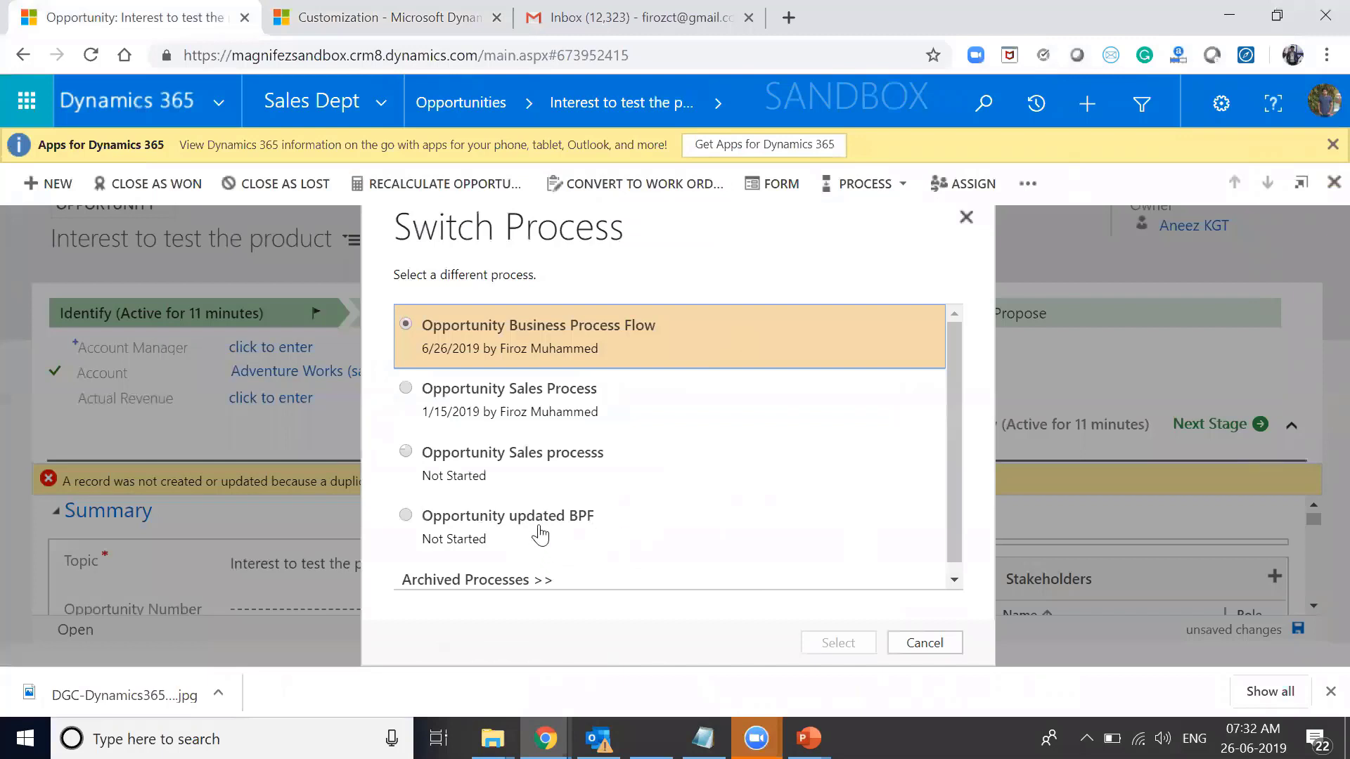
{"action": "left_click", "coordinate": [538, 538]}
{"action": "left_click", "coordinate": [815, 639]}
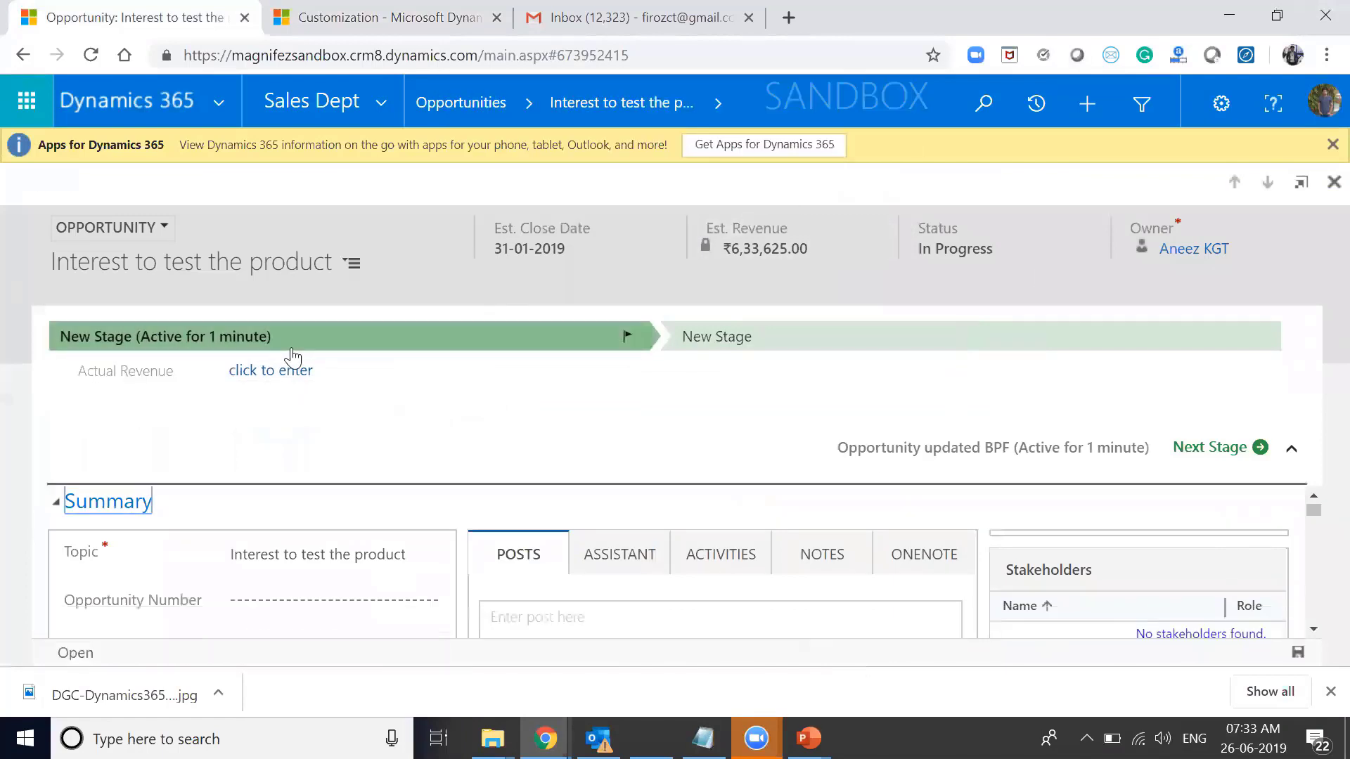
{"action": "left_click", "coordinate": [822, 348]}
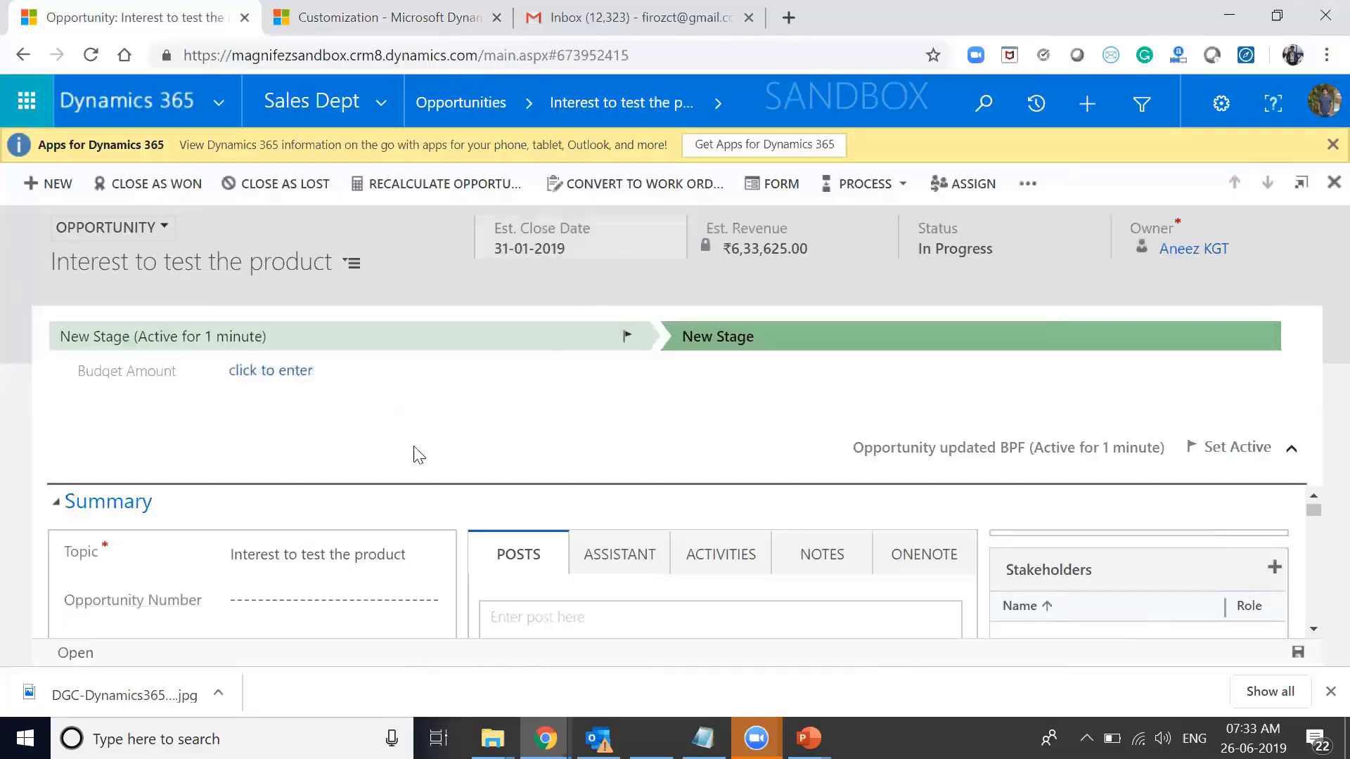
Switch to the PowerPoint slide show and advance to the Role-driven Business Process Flows slide
{"action": "left_click", "coordinate": [808, 738]}
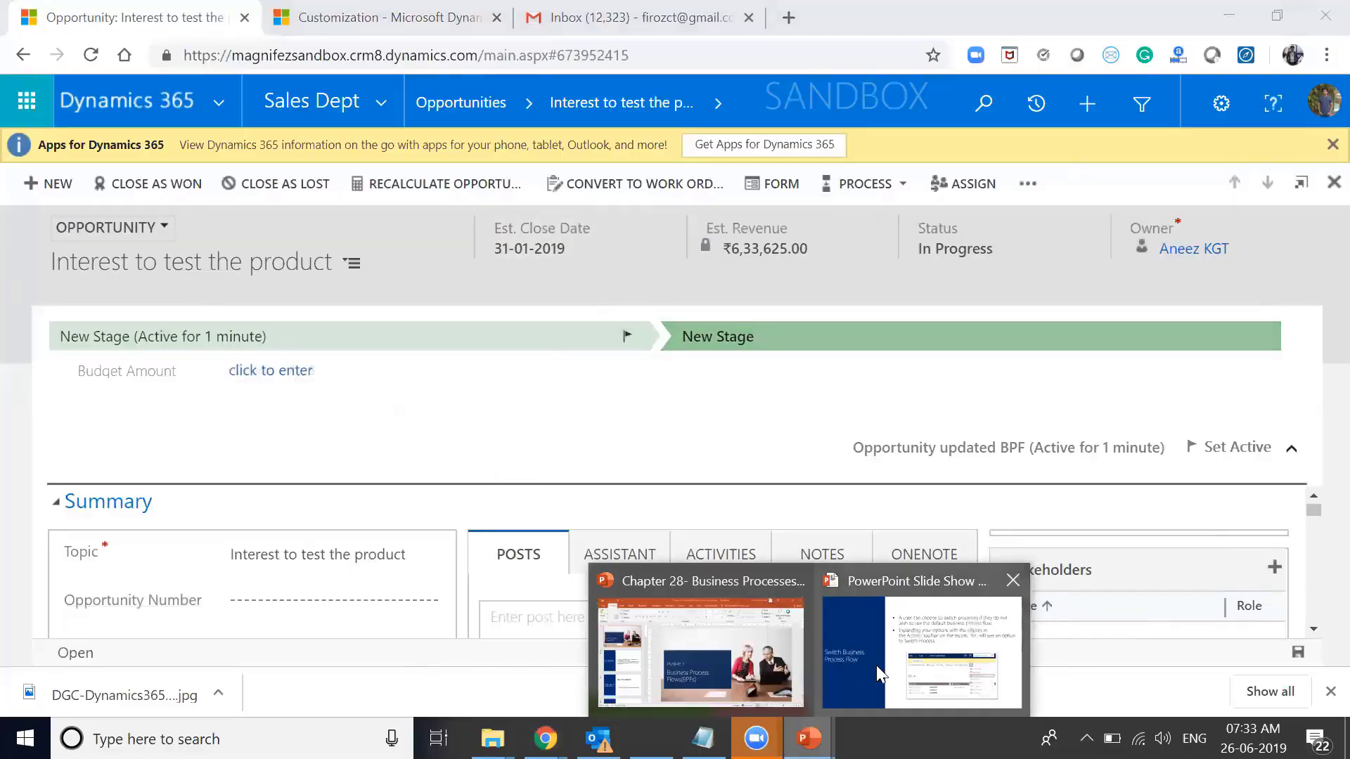
{"action": "left_click", "coordinate": [884, 668]}
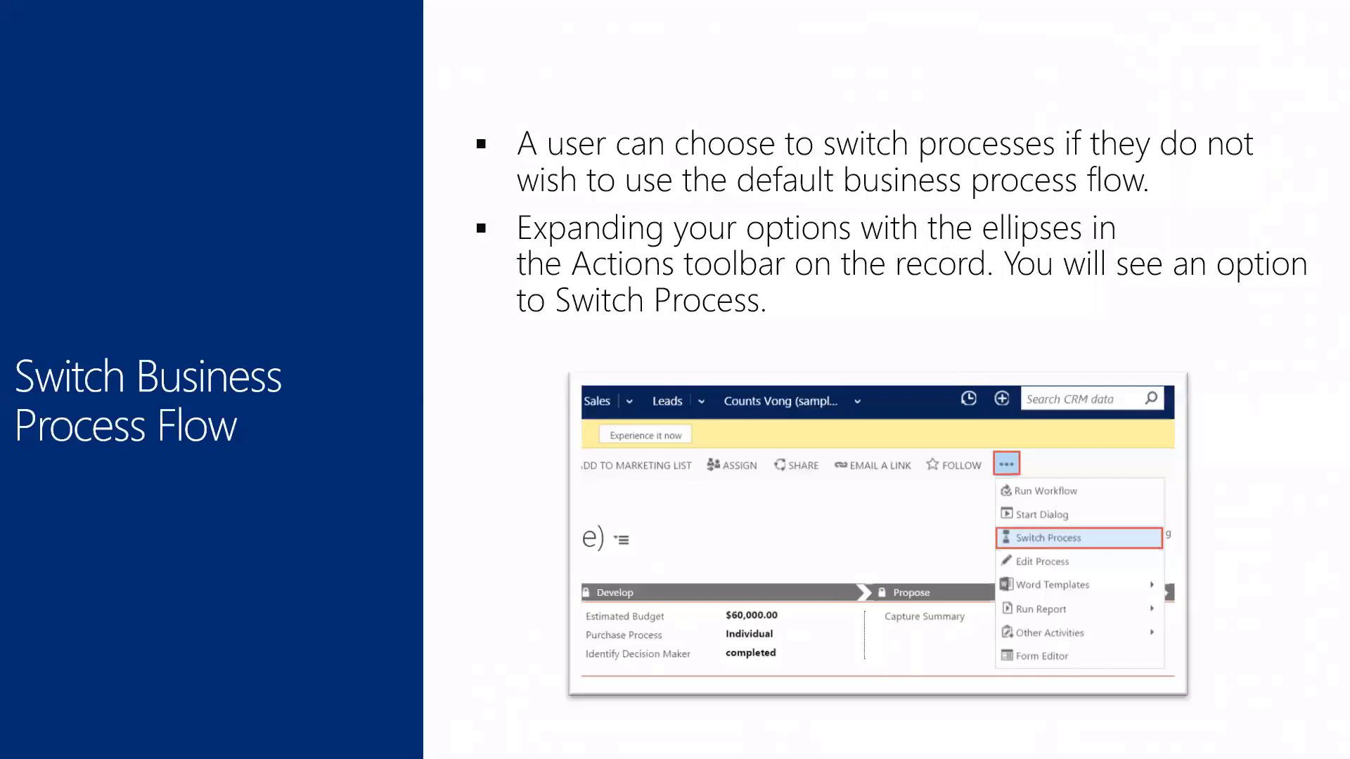
{"action": "left_click", "coordinate": [1120, 505]}
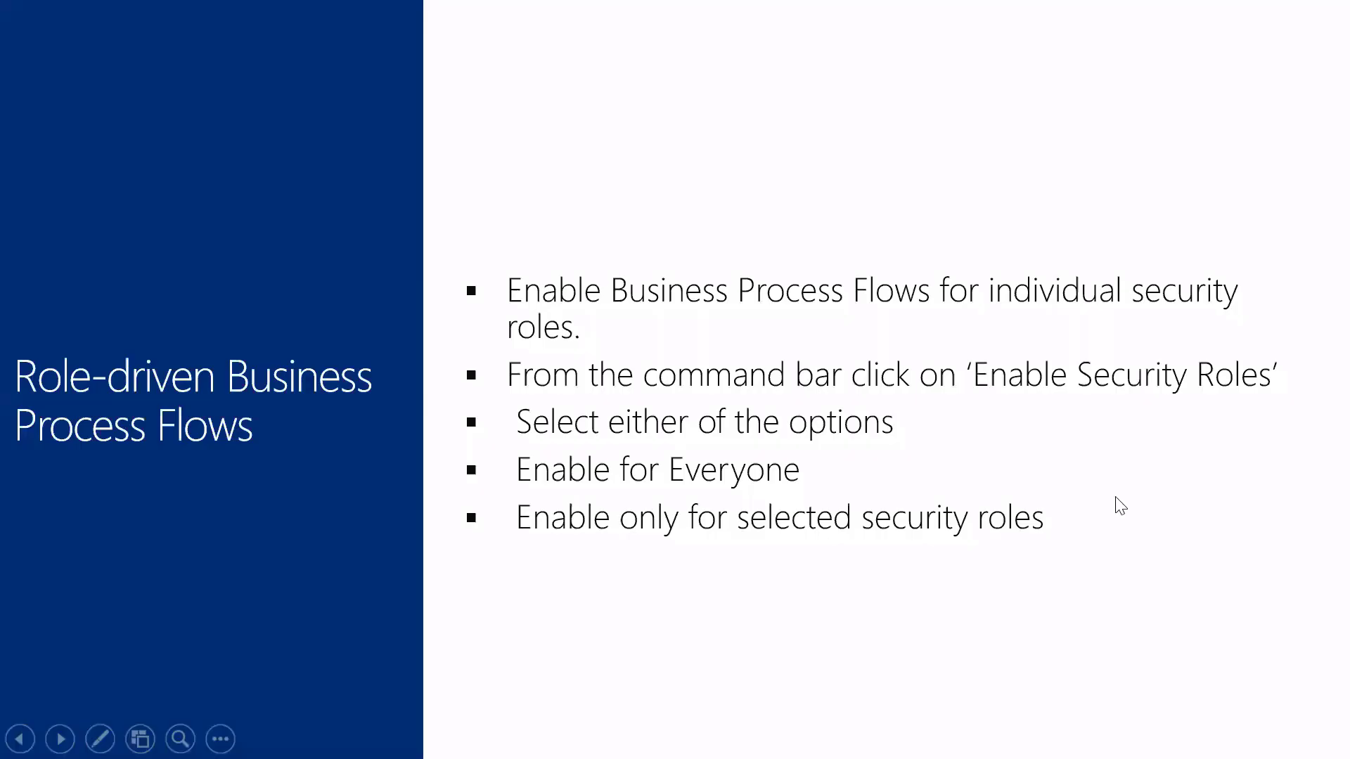